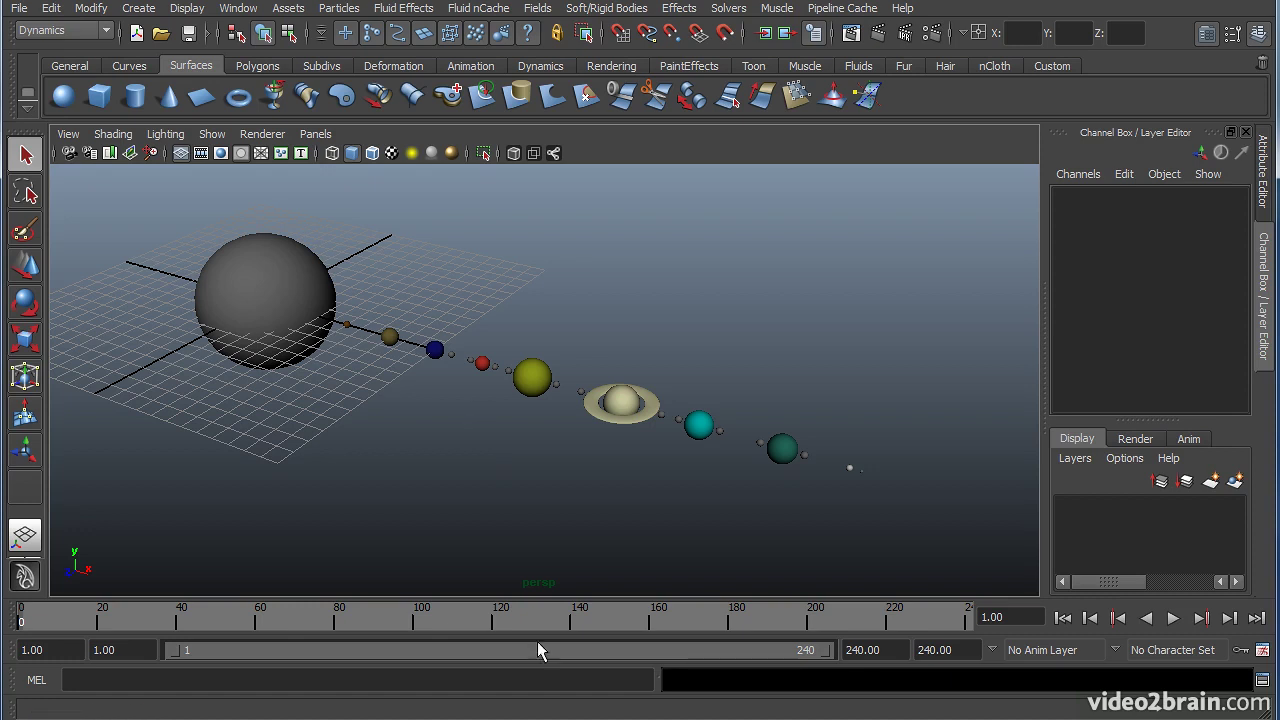
# Select Jupiter and switch from its Channel Box values to its attributes in the Attribute Editor
pyautogui.keyDown('alt'); pyautogui.moveTo(423, 451); pyautogui.dragTo(558, 437, button='right'); pyautogui.keyUp('alt')
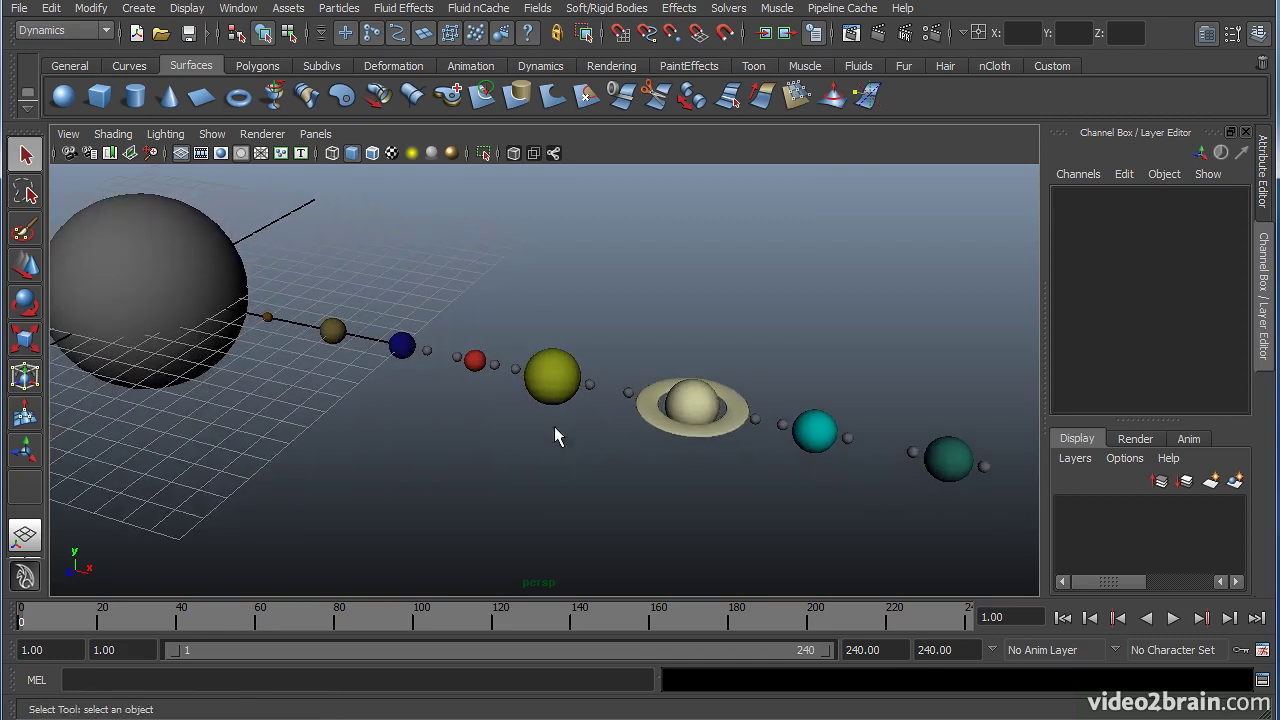
pyautogui.click(553, 392)
pyautogui.keyDown('alt'); pyautogui.moveTo(578, 468); pyautogui.dragTo(576, 478); pyautogui.keyUp('alt')
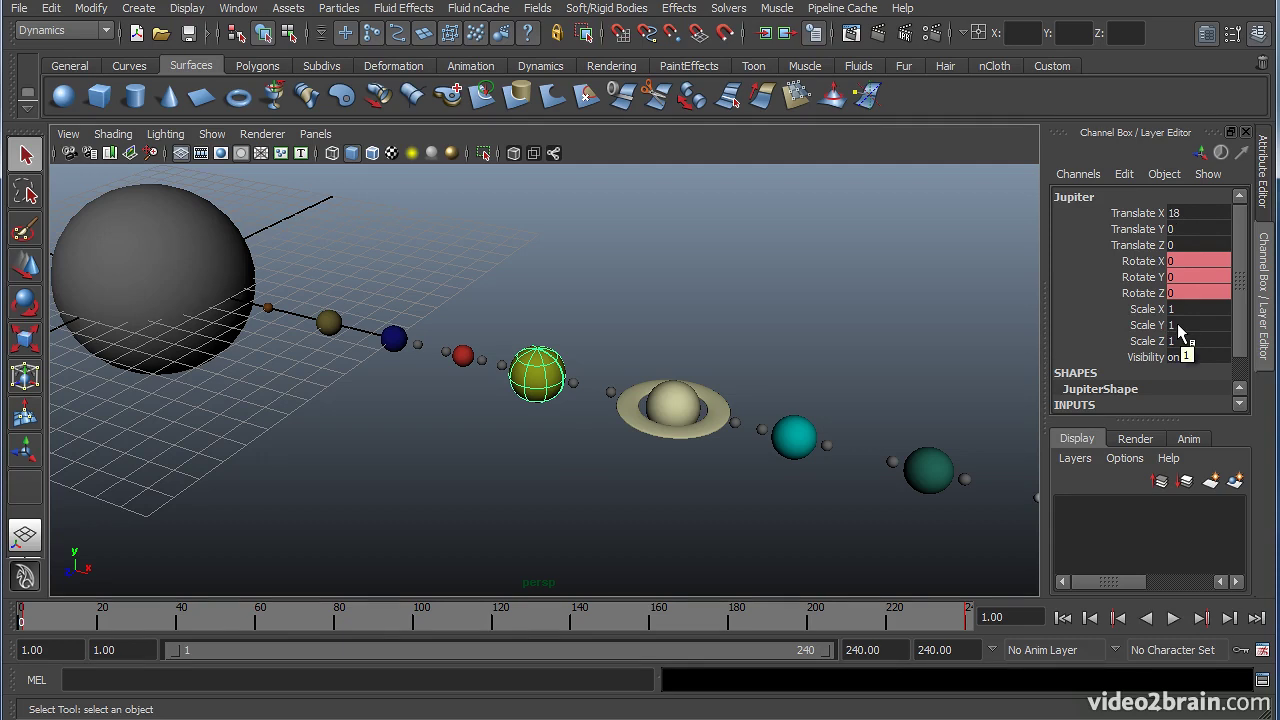
pyautogui.hotkey('ctrl', 'a')
pyautogui.hotkey('ctrl', 'a')
pyautogui.hotkey('ctrl', 'a')
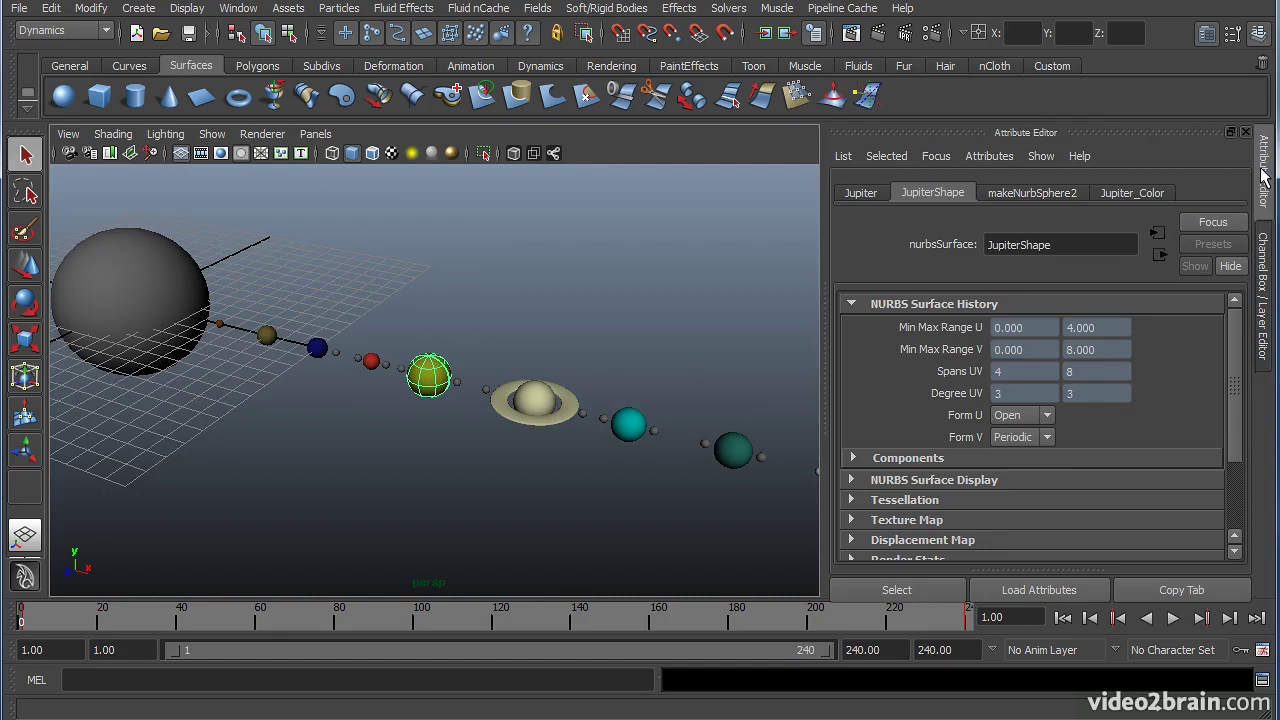
# Select Jupiter's moons, Saturn and its ring in turn, and examine the ring's torus history and transform attributes
pyautogui.scroll(5, 560, 372)
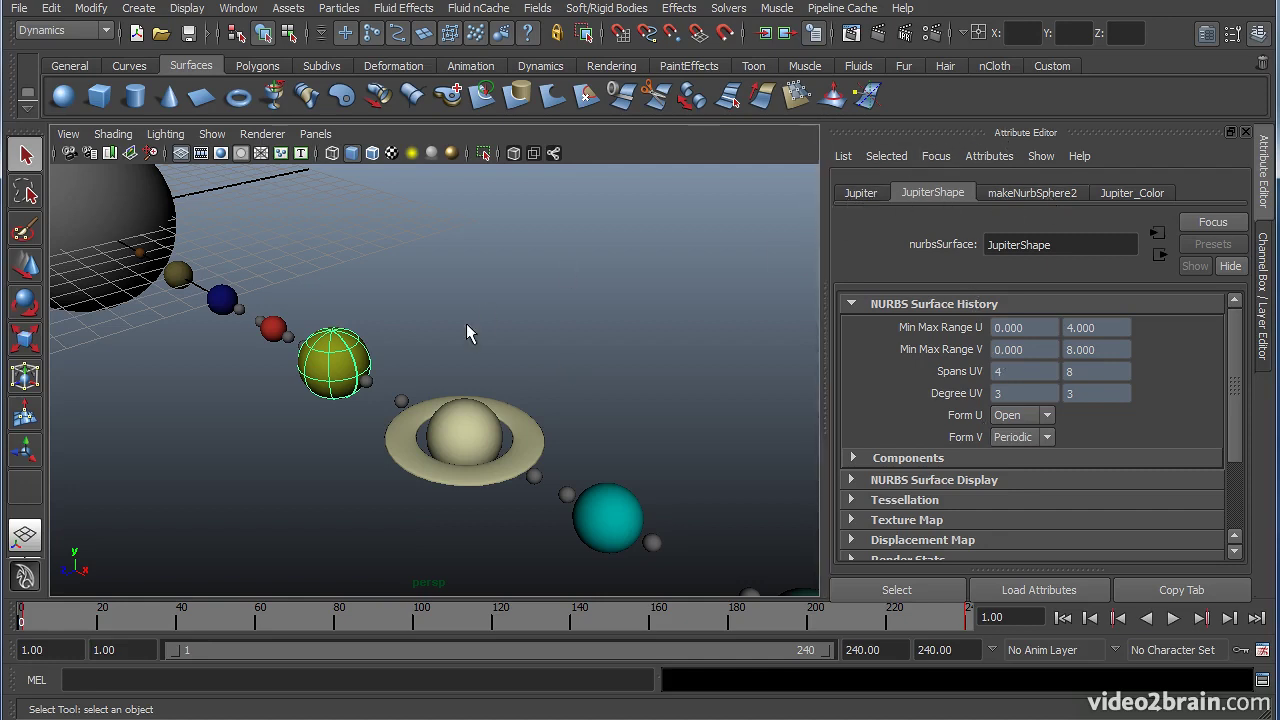
pyautogui.scroll(3, 480, 328)
pyautogui.scroll(4, 337, 423)
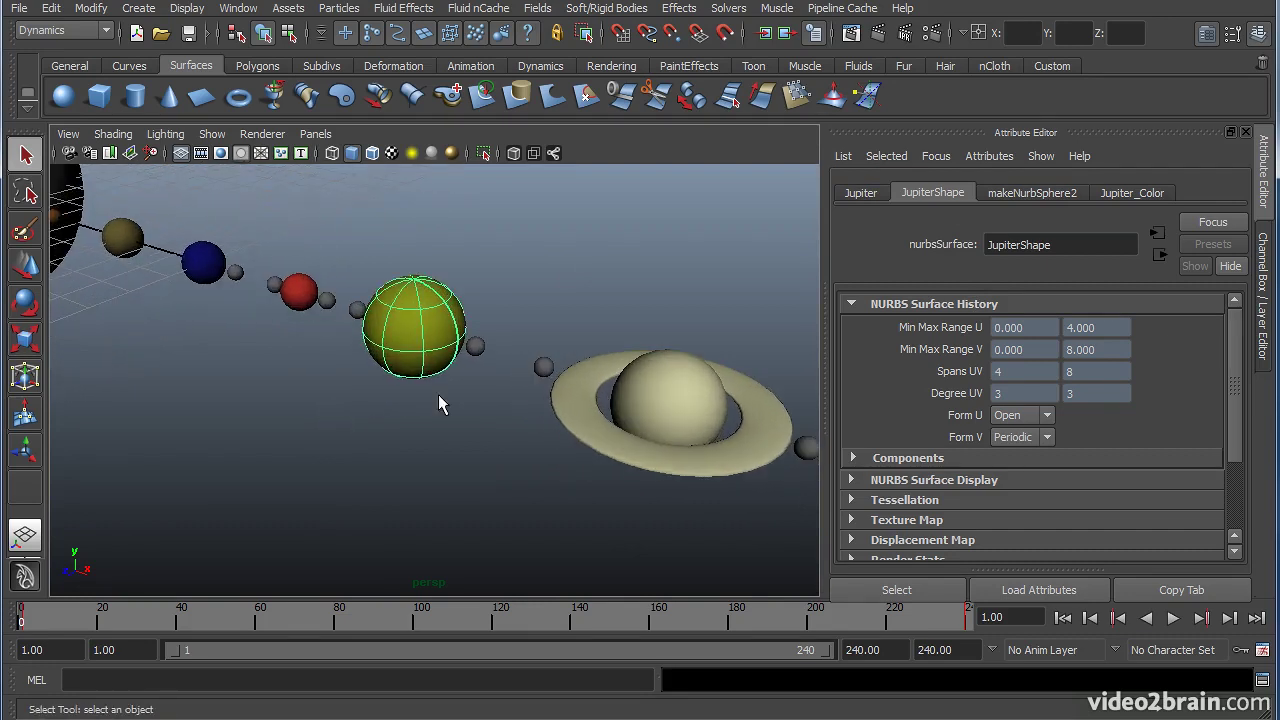
pyautogui.click(475, 346)
pyautogui.click(358, 311)
pyautogui.click(657, 404)
pyautogui.click(641, 447)
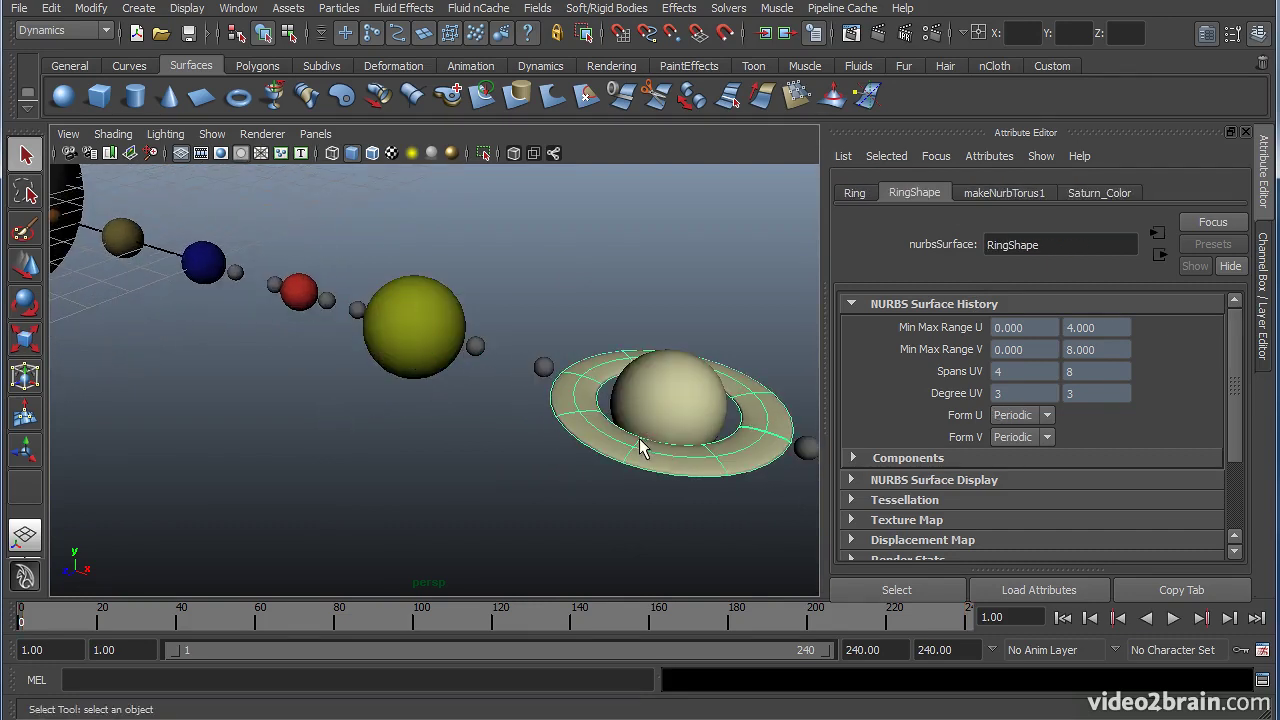
pyautogui.click(992, 195)
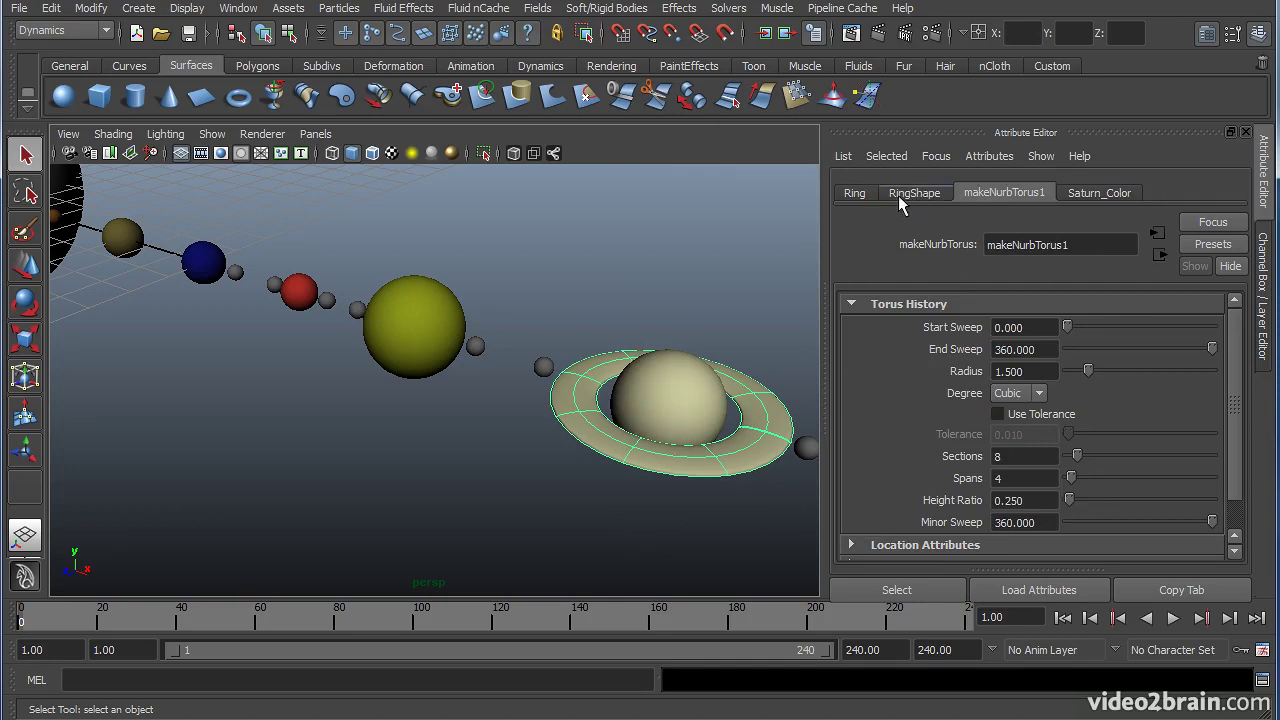
pyautogui.click(855, 194)
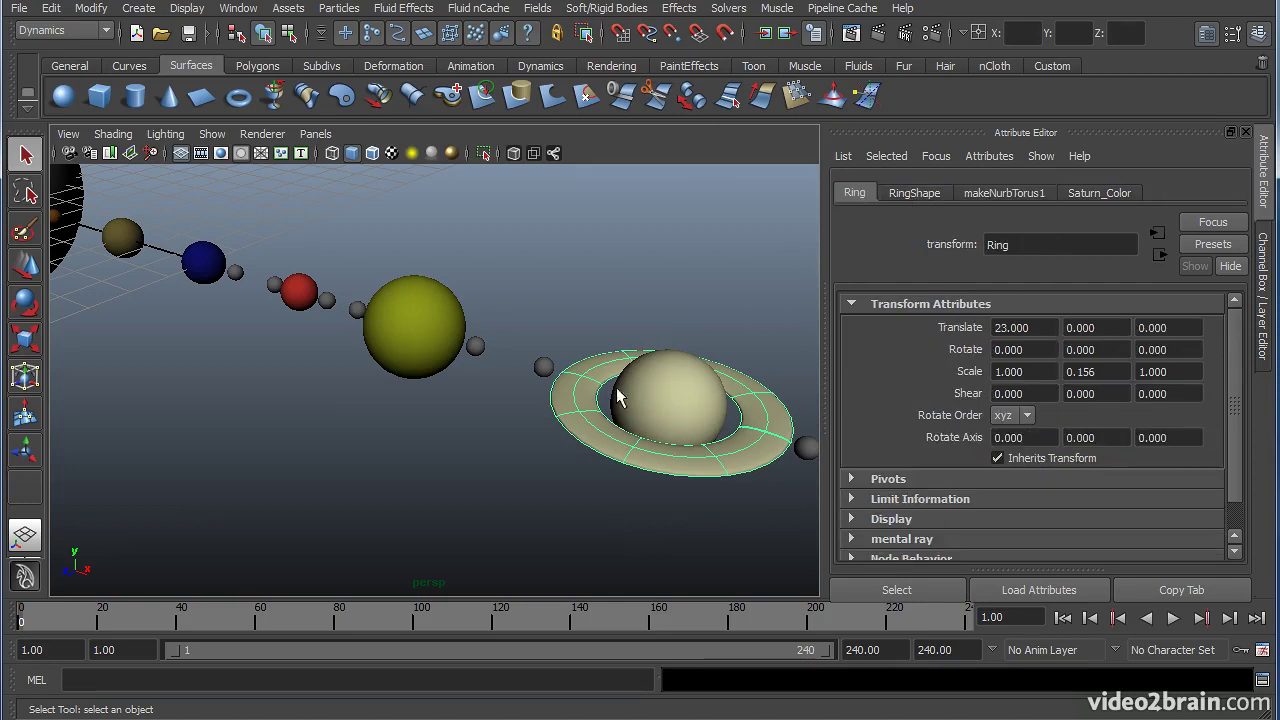
# Undock the Attribute Editor into a floating window, close it, and reopen and dock it beside the viewport again
pyautogui.moveTo(930, 140); pyautogui.dragTo(534, 246)
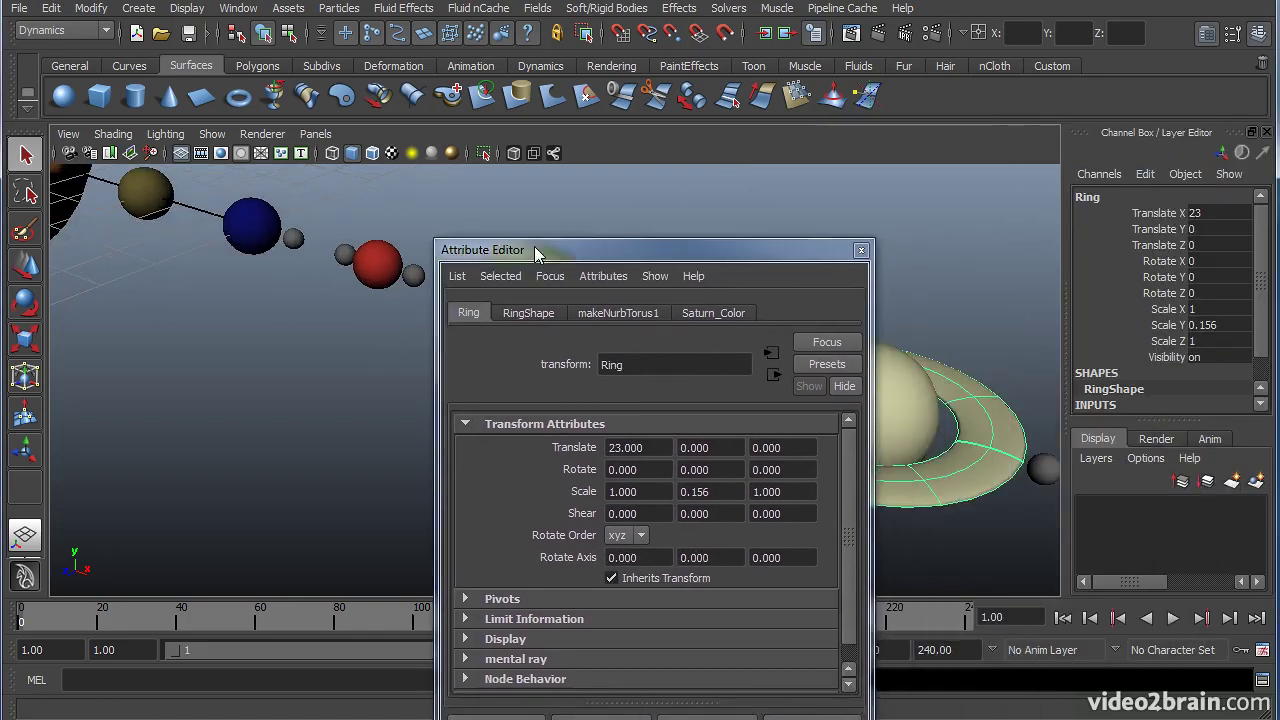
pyautogui.click(860, 251)
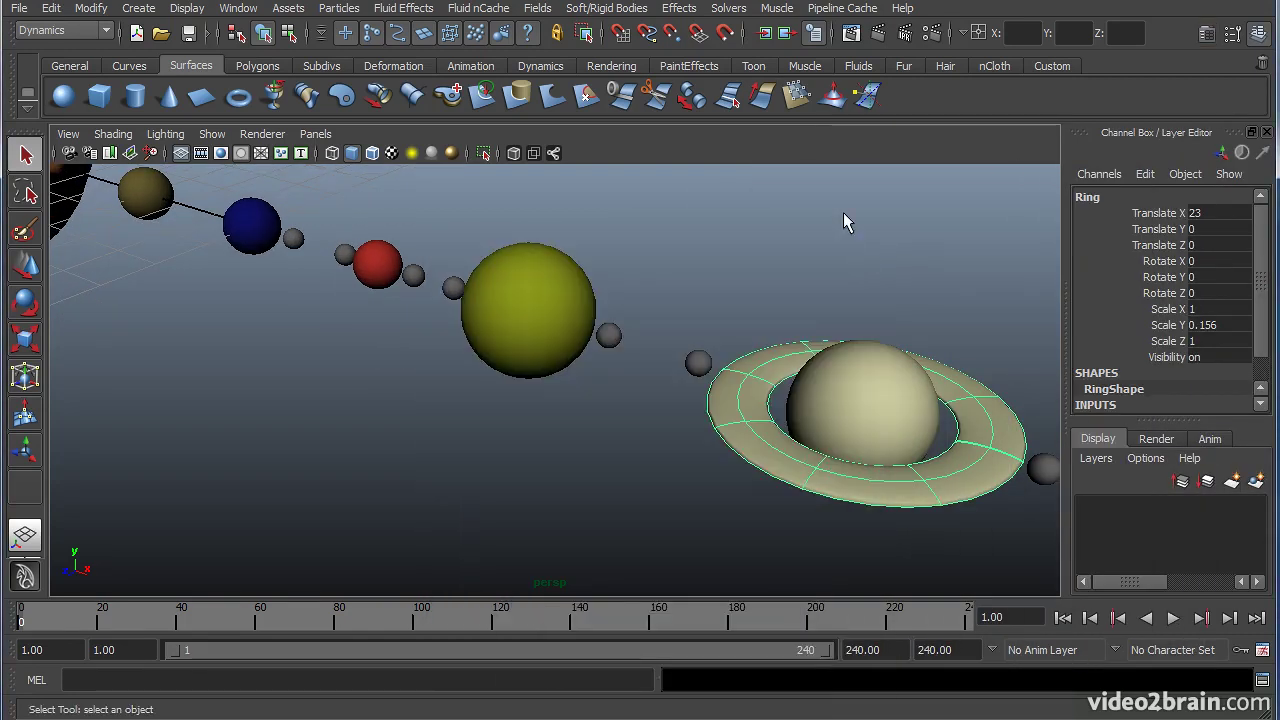
pyautogui.hotkey('ctrl', 'a')
pyautogui.moveTo(785, 250); pyautogui.dragTo(1108, 142)
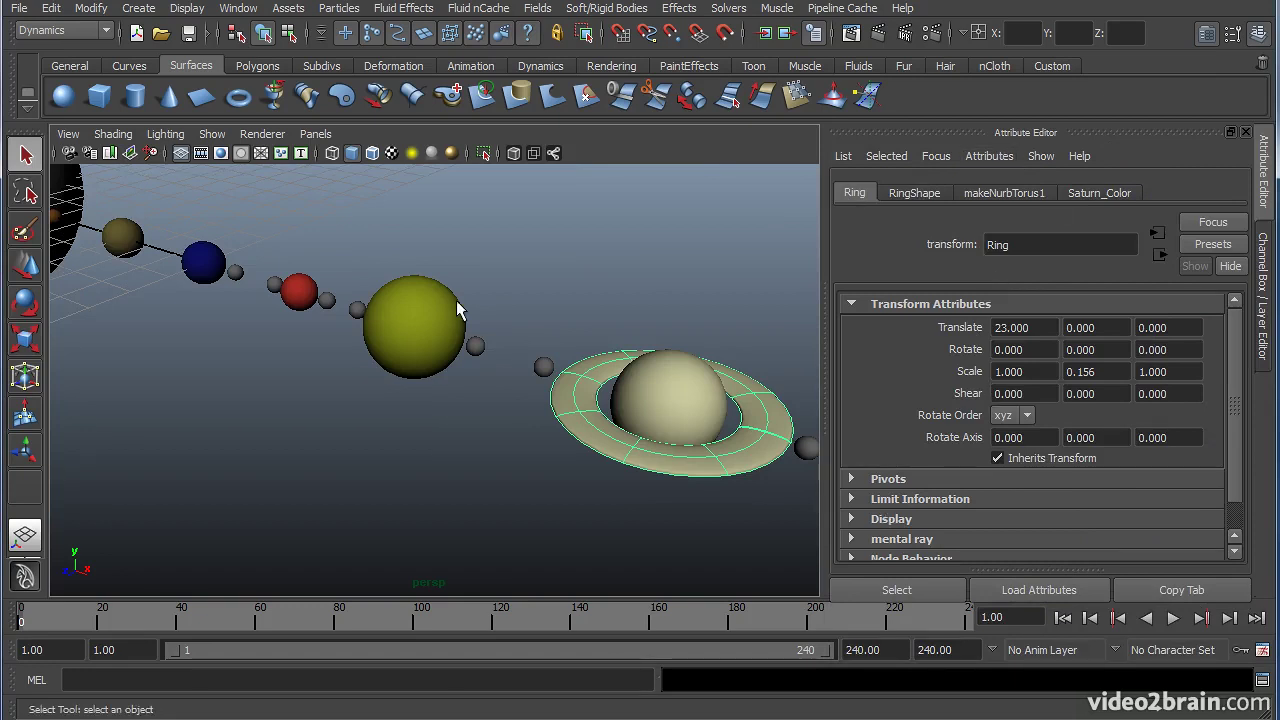
# Open the Outliner and move its window so the planets and the scene list can be seen together
pyautogui.scroll(-5, 461, 249)
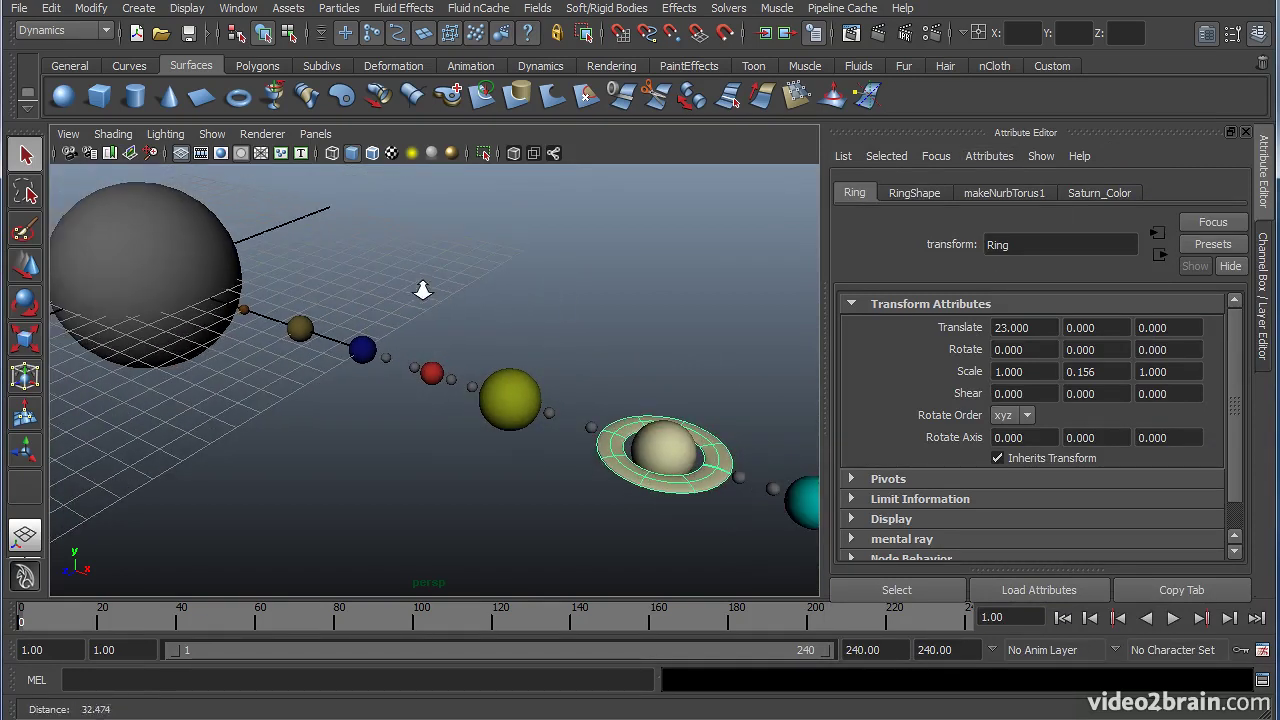
pyautogui.click(238, 8)
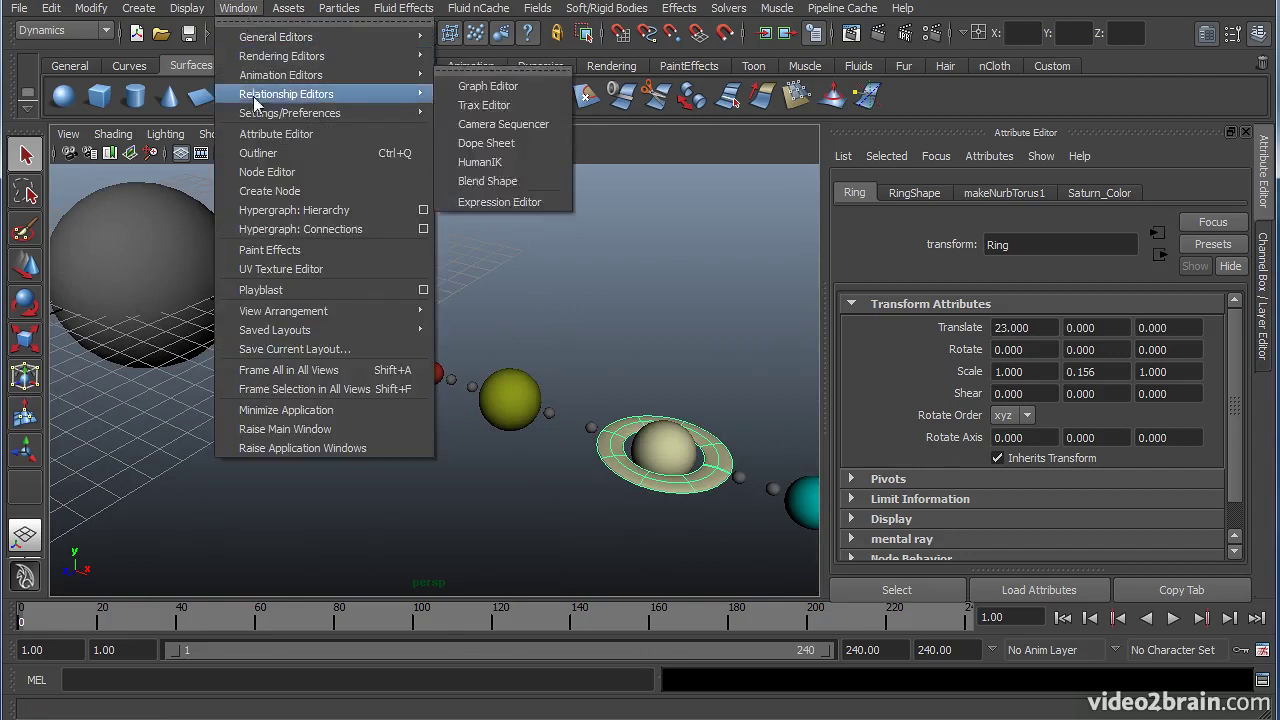
pyautogui.click(259, 153)
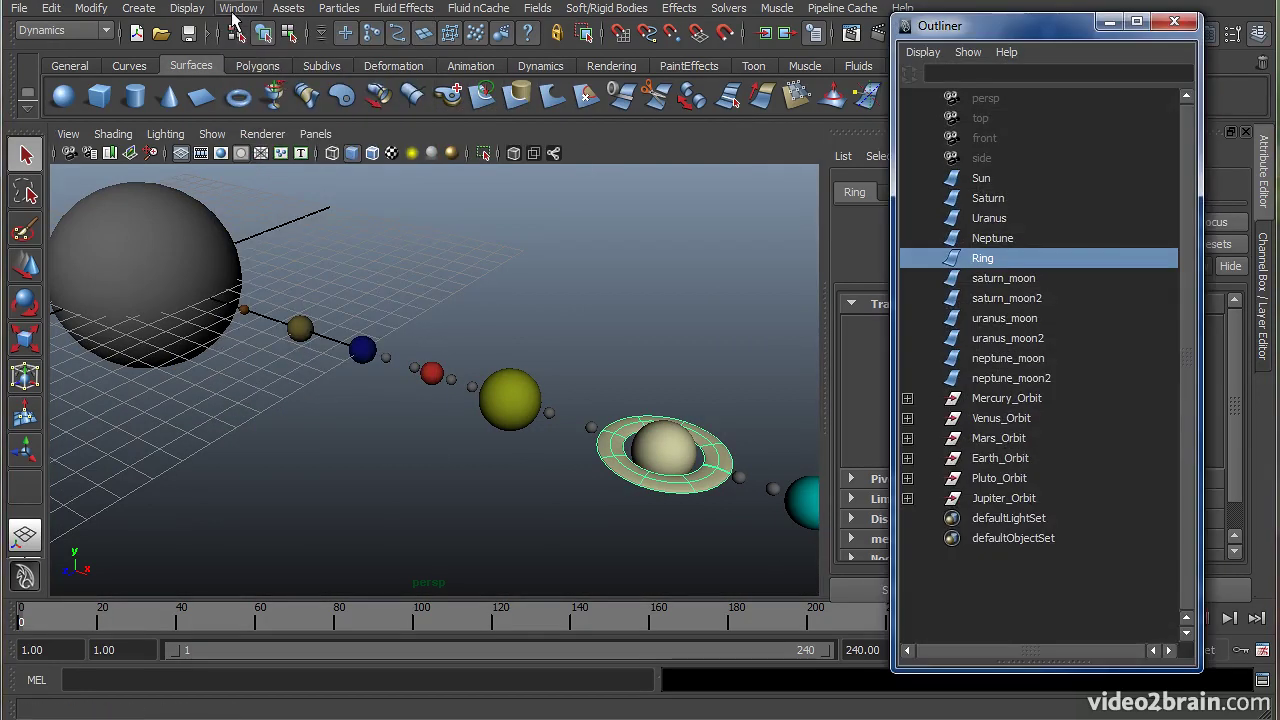
pyautogui.click(238, 8)
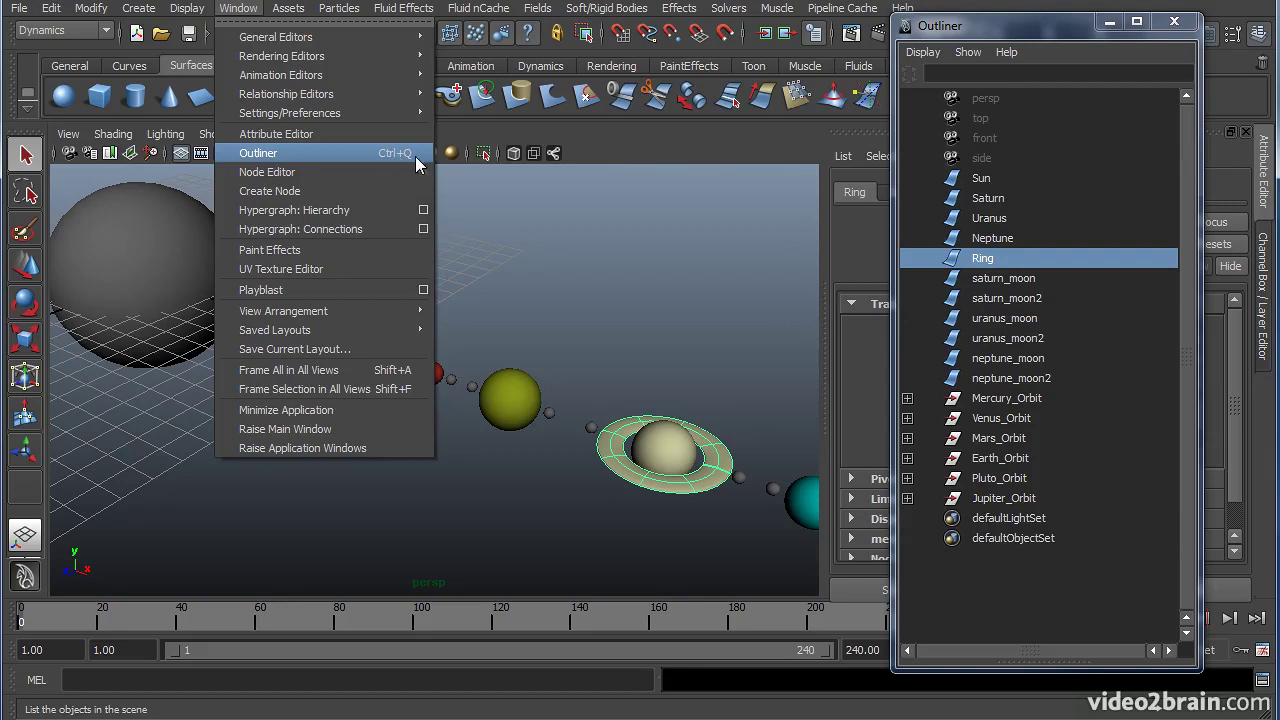
pyautogui.click(679, 8)
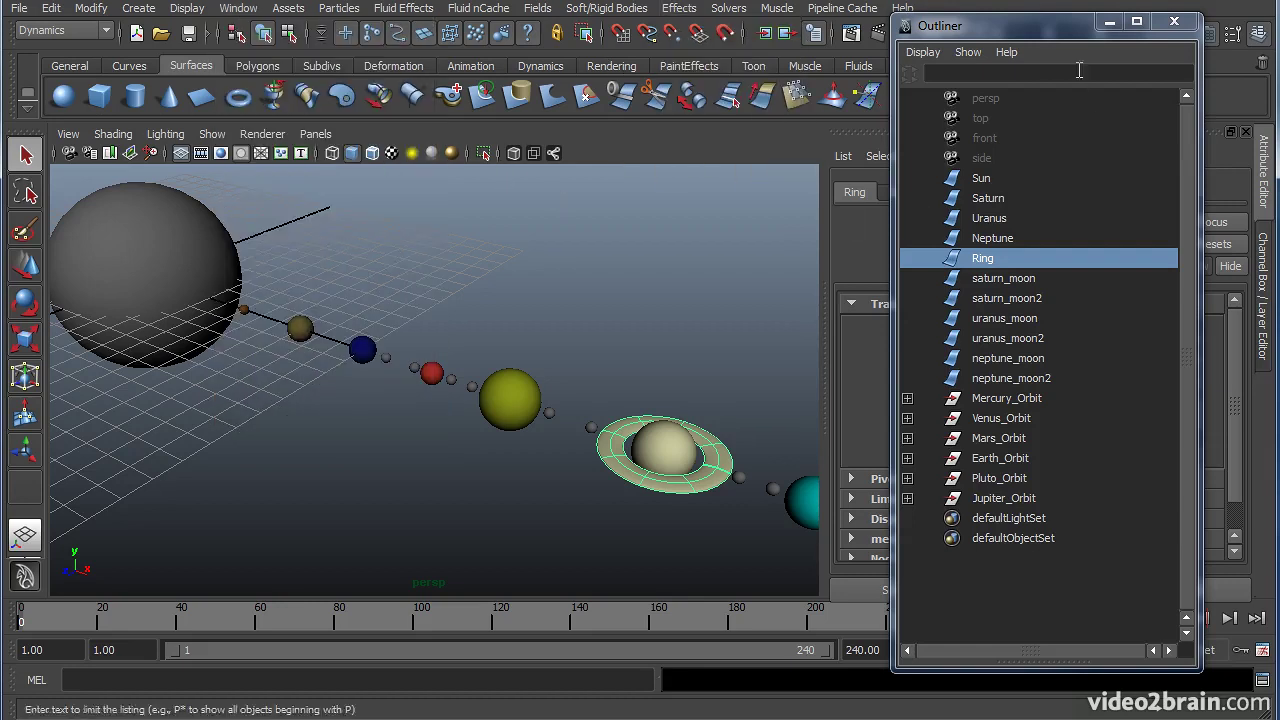
pyautogui.moveTo(1027, 34); pyautogui.dragTo(811, 30)
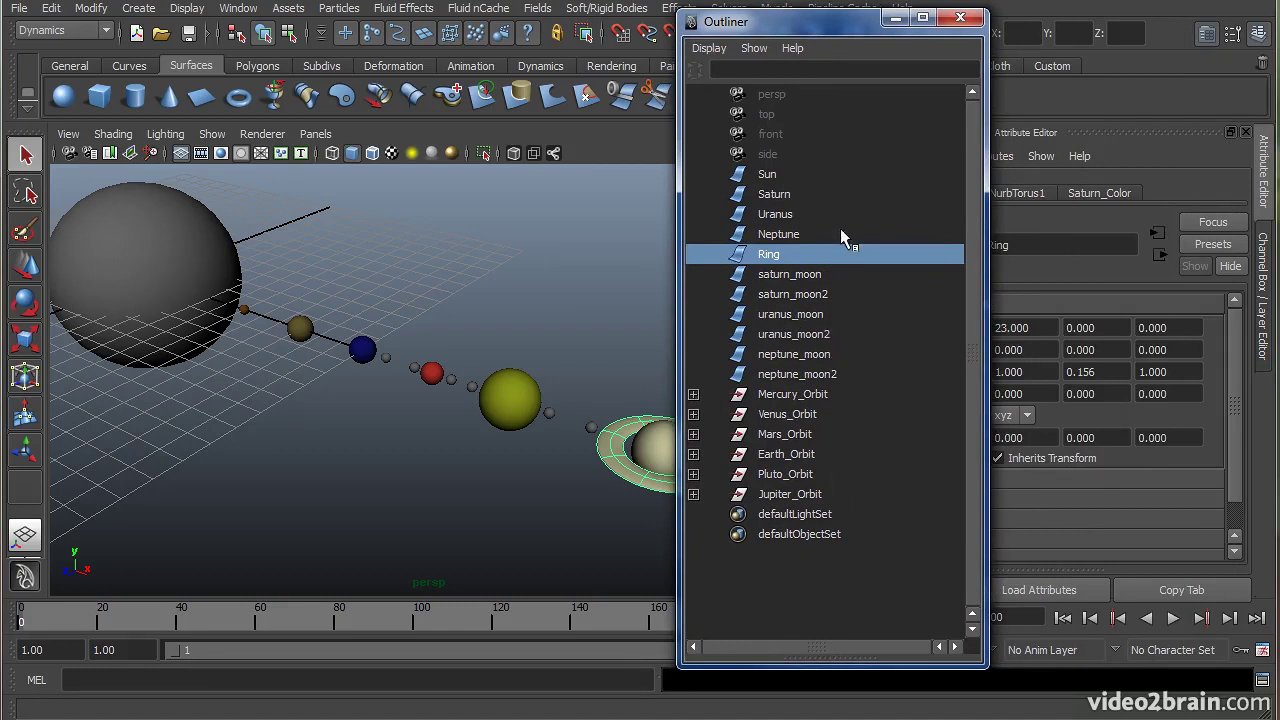
# Select Saturn, Ring and Mercury_Orbit in the Outliner, and expand Mercury_Orbit and Venus_Orbit to inspect their child planets
pyautogui.click(800, 196)
pyautogui.click(800, 256)
pyautogui.click(787, 395)
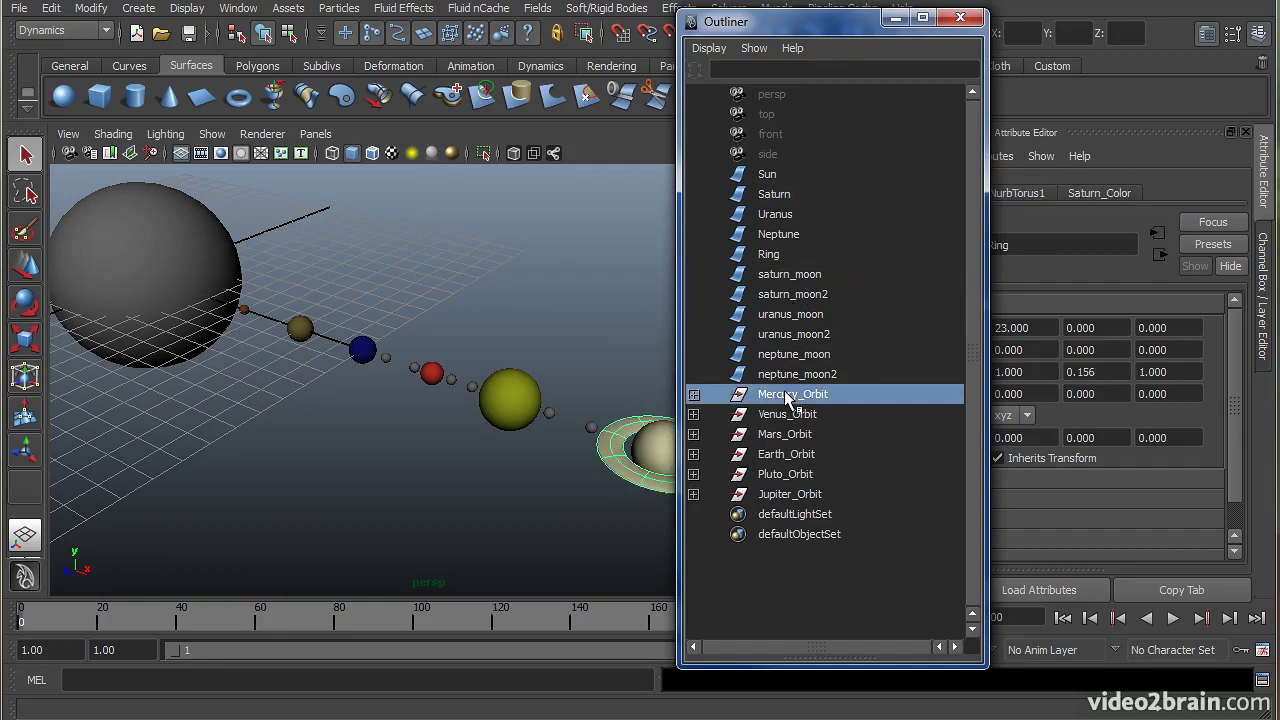
pyautogui.click(694, 395)
pyautogui.moveTo(813, 37); pyautogui.dragTo(984, 32)
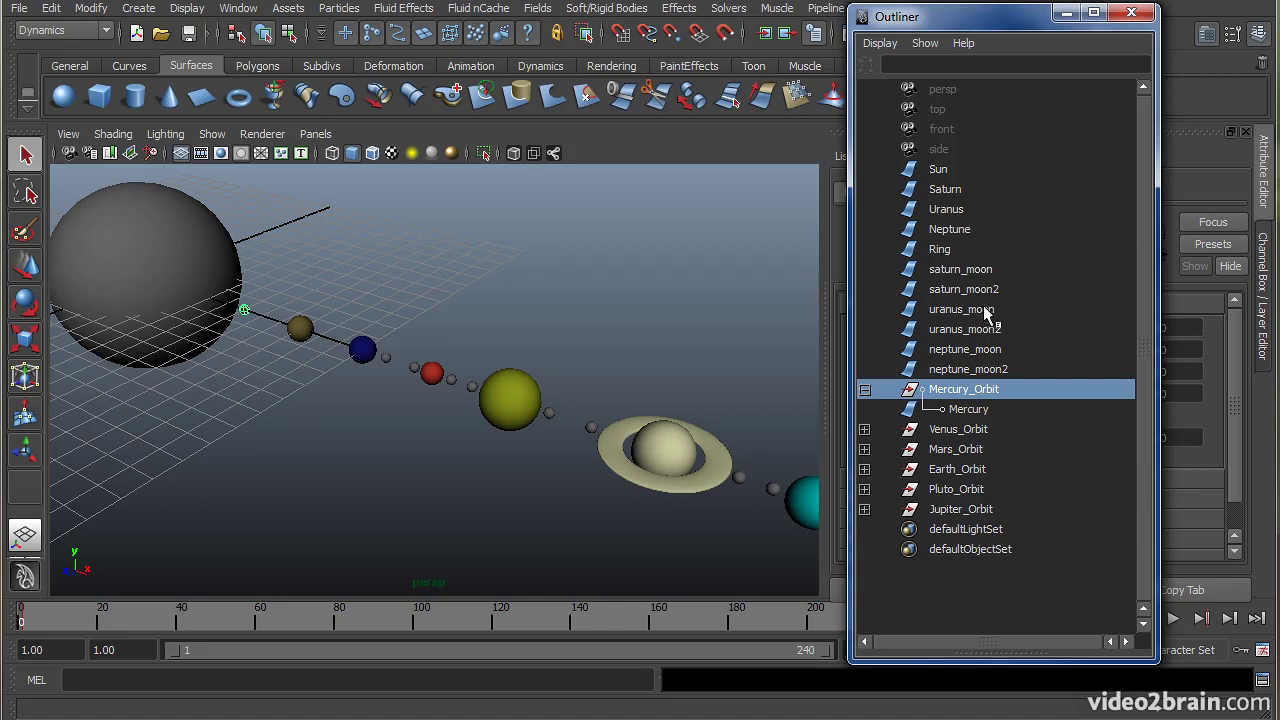
pyautogui.click(864, 429)
pyautogui.doubleClick(960, 450)
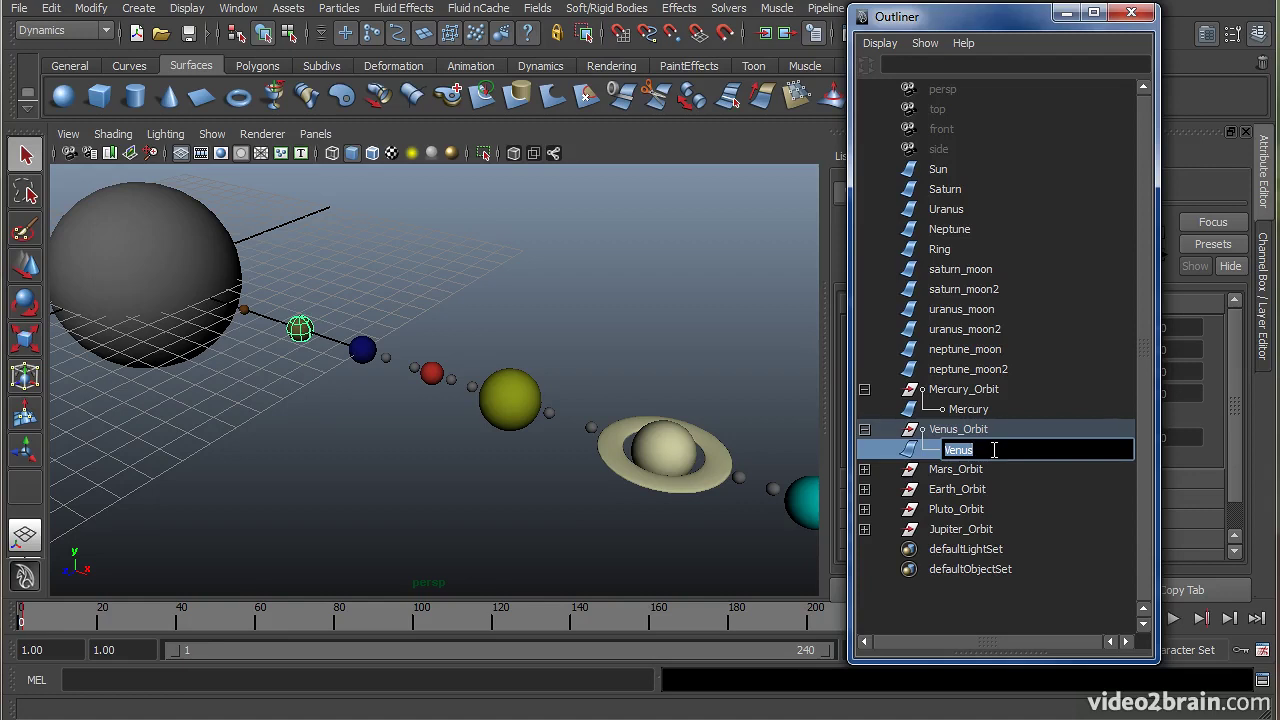
# Reorder Venus_Orbit in the Outliner so it sits between saturn_moon and saturn_moon2
pyautogui.click(940, 430)
pyautogui.moveTo(962, 434); pyautogui.dragTo(994, 300, button='middle')
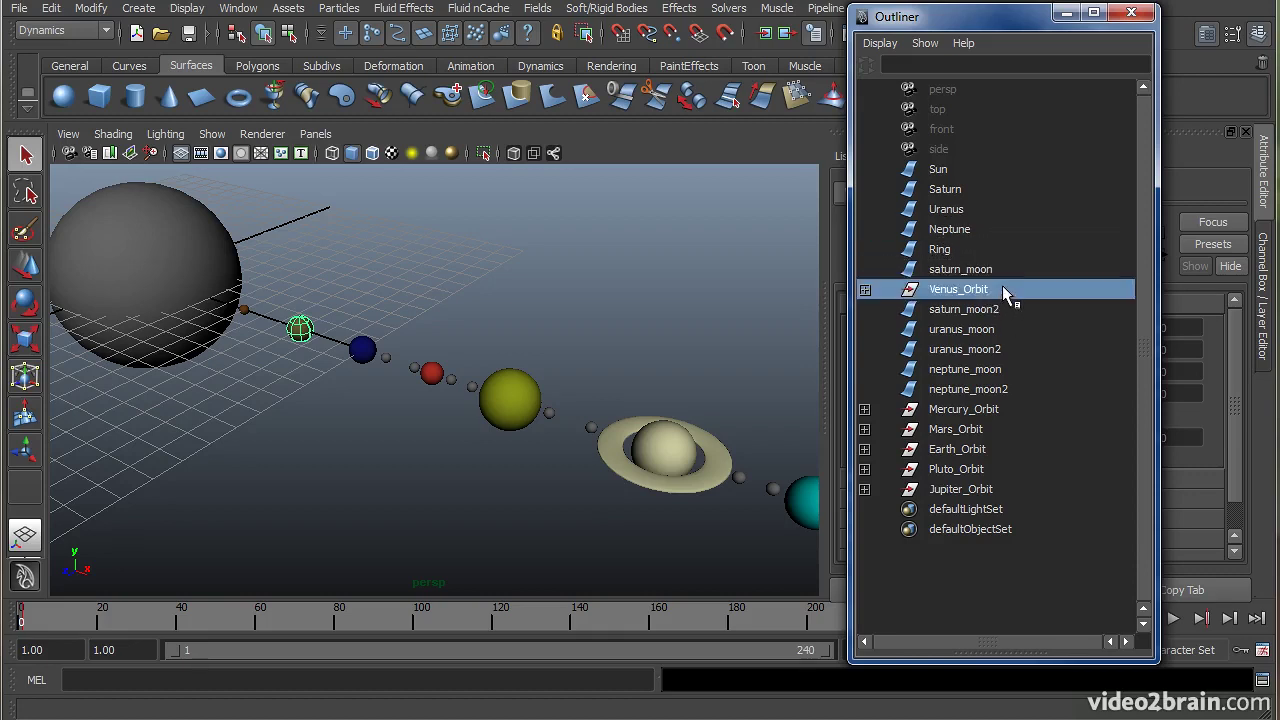
# Try parenting neptune_moon2 under Venus_Orbit, expand the group to inspect it, and undo the parenting
pyautogui.click(957, 389)
pyautogui.moveTo(963, 391); pyautogui.dragTo(993, 292, button='middle')
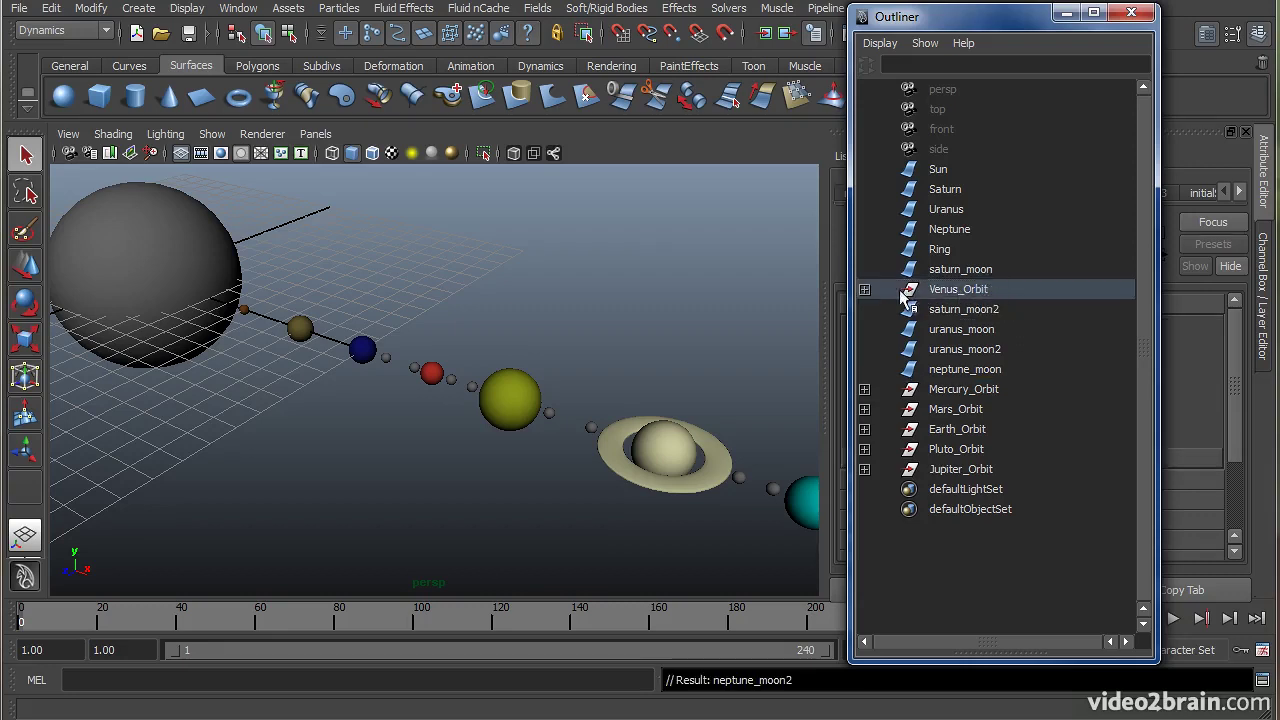
pyautogui.click(864, 289)
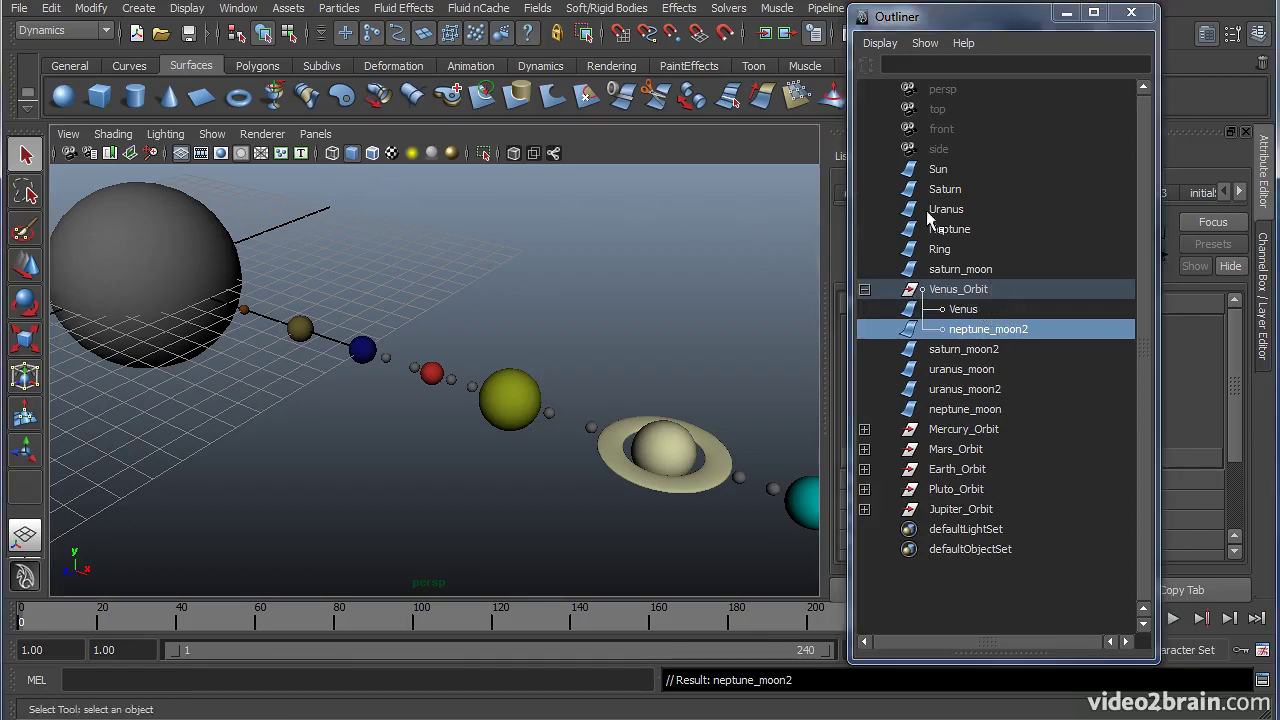
pyautogui.hotkey('ctrl', 'z')
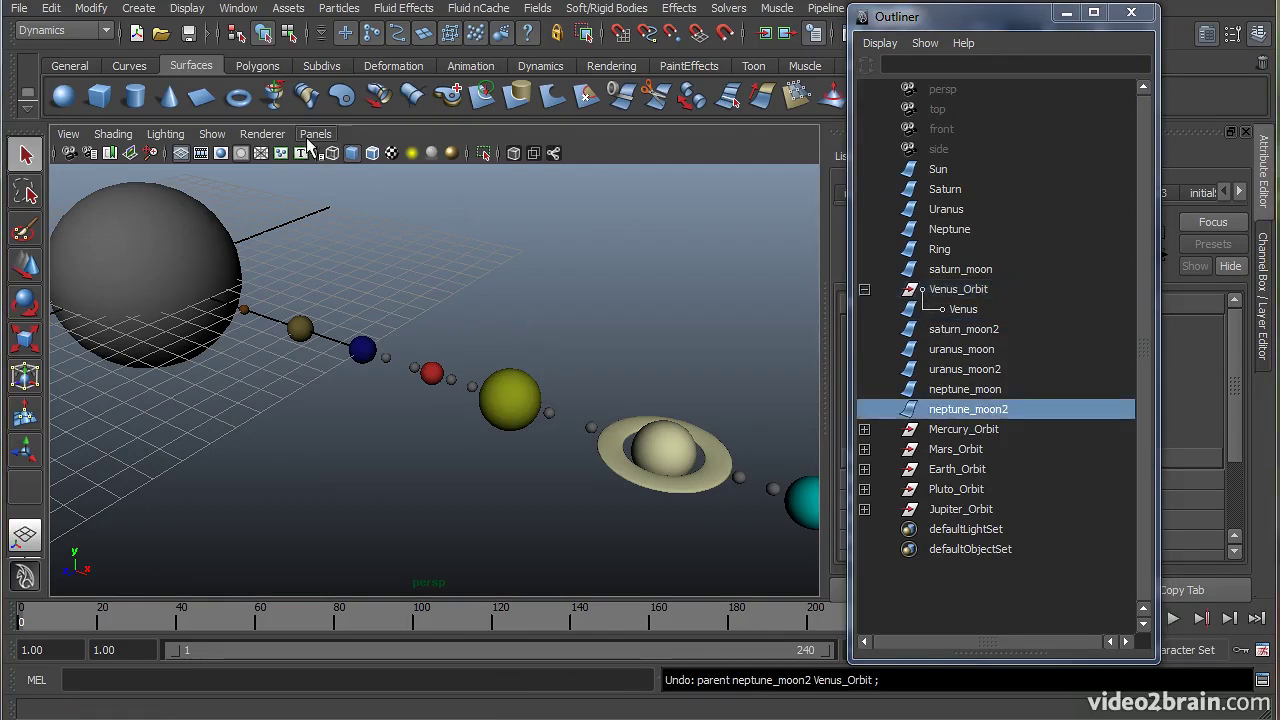
# Create a polygon cube at the centre of the scene, inside the Sun
pyautogui.click(252, 67)
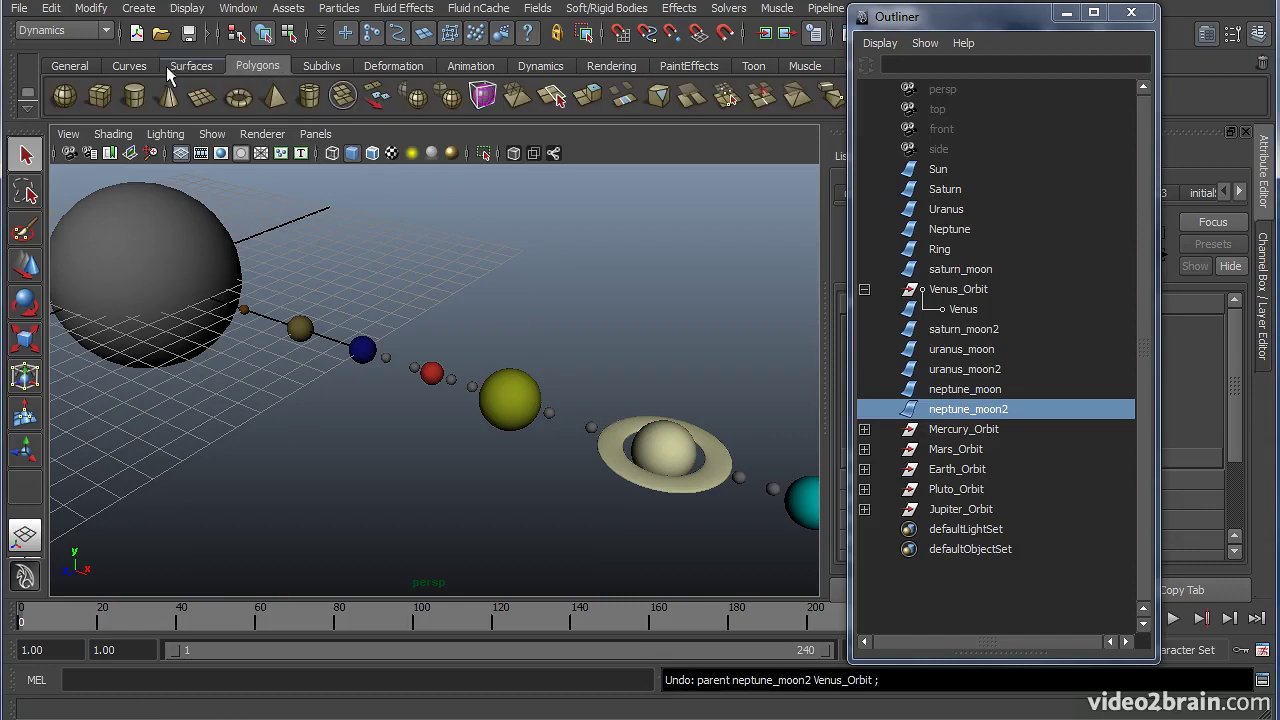
pyautogui.click(101, 96)
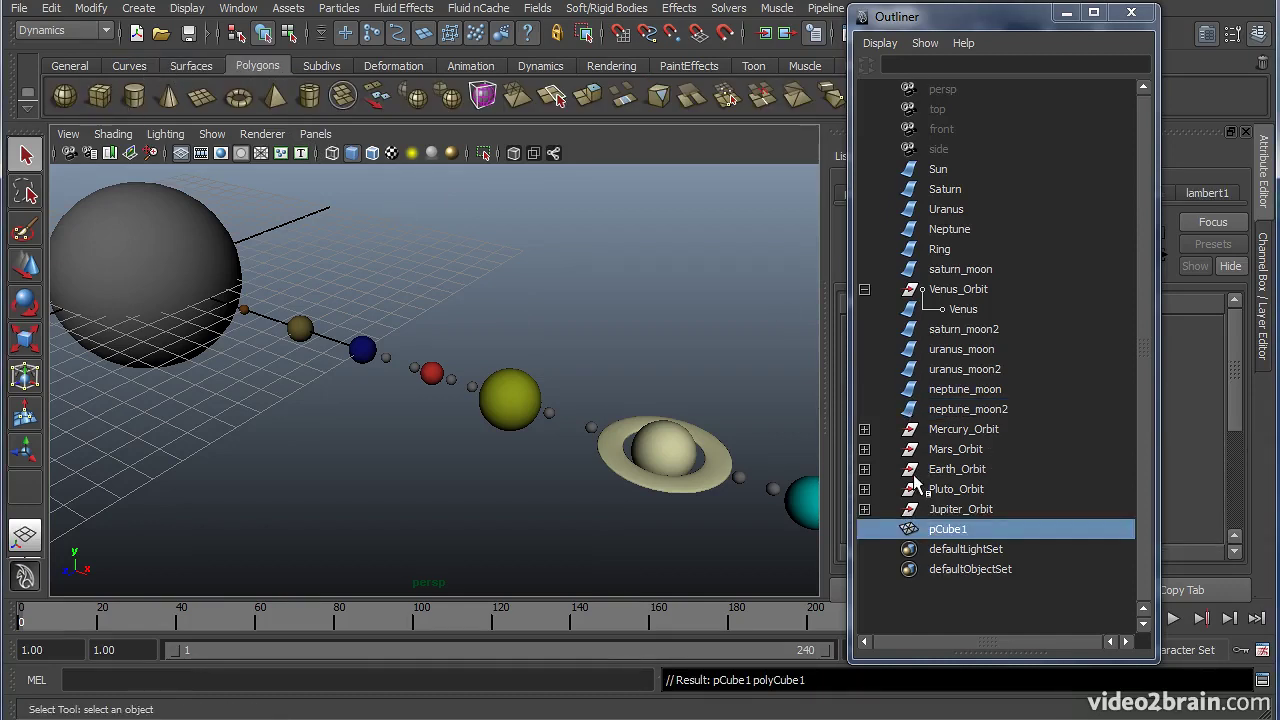
pyautogui.moveTo(917, 538)
pyautogui.mouseDown(button='middle')
pyautogui.moveTo(912, 320)
pyautogui.moveTo(908, 402)
pyautogui.moveTo(926, 330)
pyautogui.moveTo(910, 292)
pyautogui.moveTo(914, 534)
pyautogui.mouseUp(button='middle')
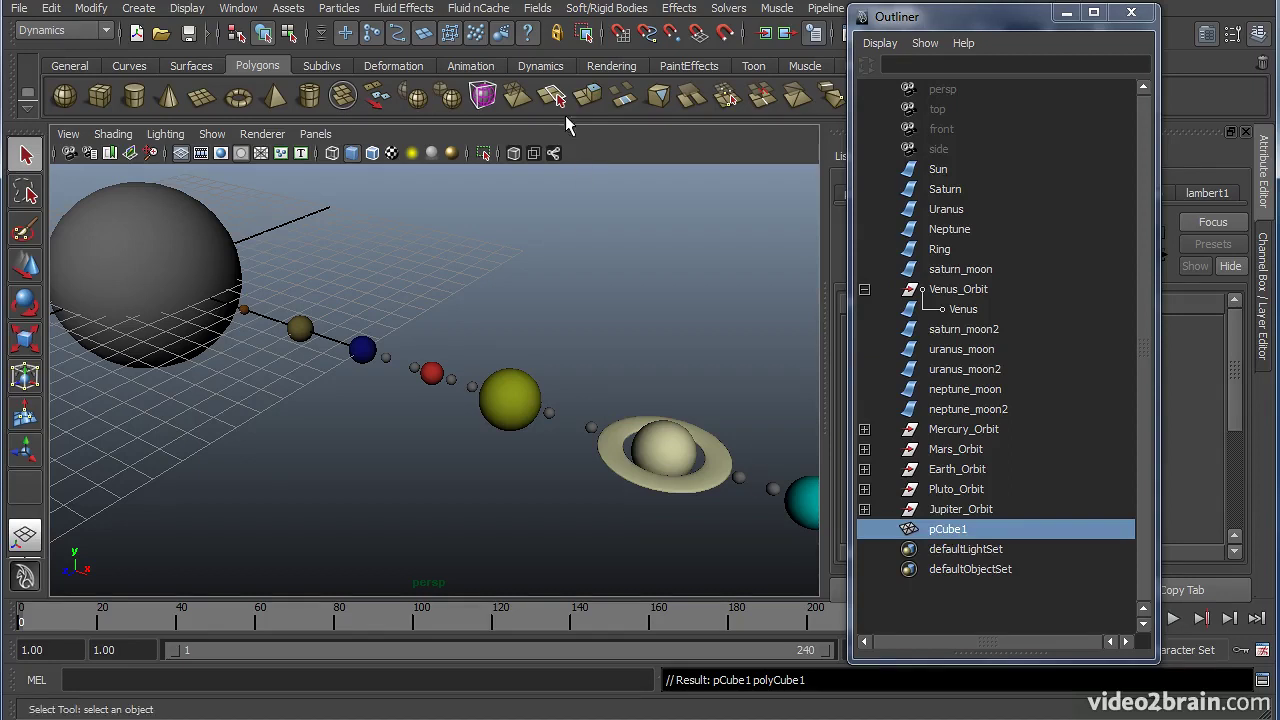
# Move the cube out of the Sun to a spot behind Jupiter, at about 15 cm in X and -3.1 cm in Z
pyautogui.keyDown('alt'); pyautogui.moveTo(548, 178); pyautogui.dragTo(490, 335, button='right'); pyautogui.keyUp('alt')
pyautogui.keyDown('alt'); pyautogui.moveTo(503, 360); pyautogui.dragTo(489, 348); pyautogui.keyUp('alt')
pyautogui.press('w')
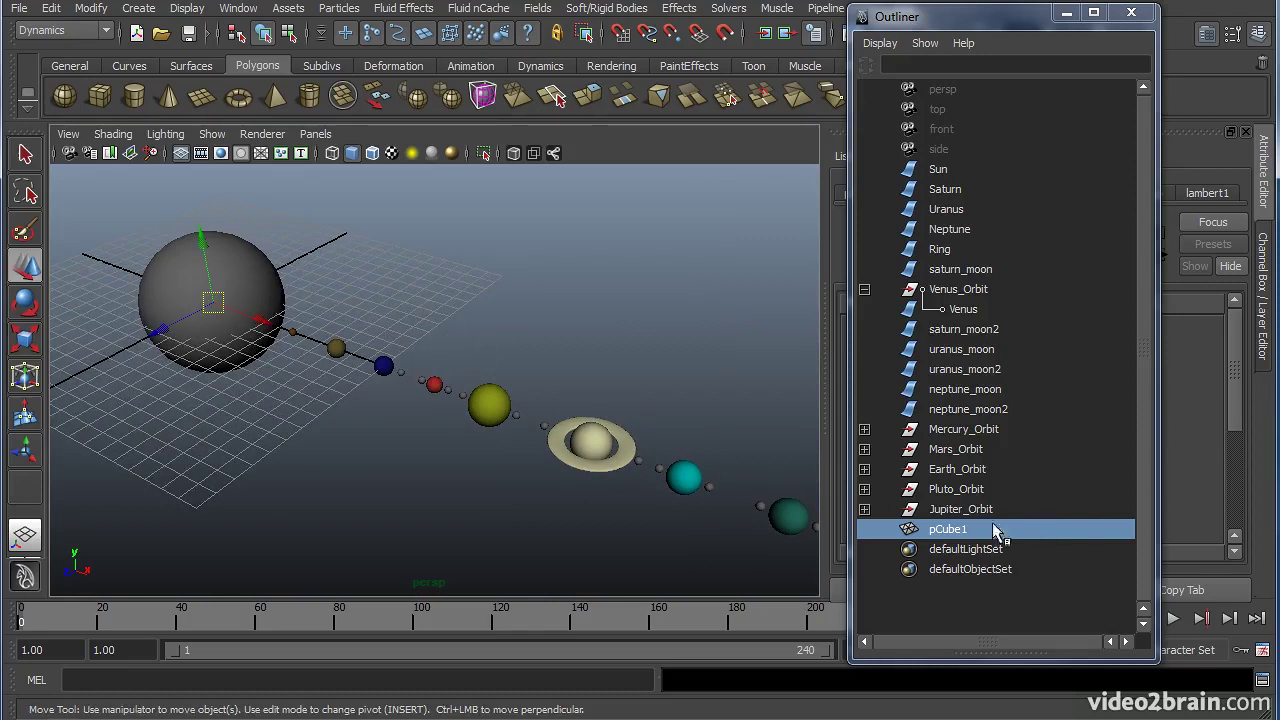
pyautogui.moveTo(272, 322); pyautogui.dragTo(505, 417)
pyautogui.moveTo(399, 415); pyautogui.dragTo(522, 374)
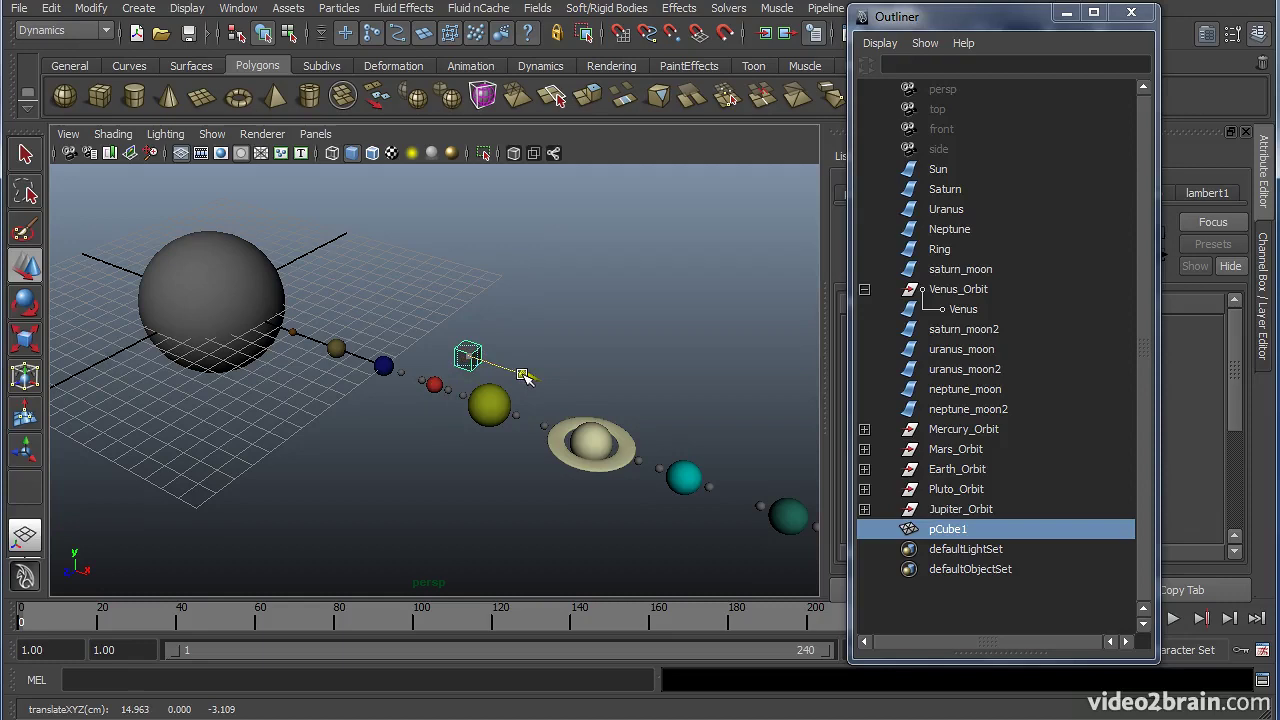
# Rename the cube as comet in the Outliner
pyautogui.doubleClick(968, 528)
pyautogui.write('comet')
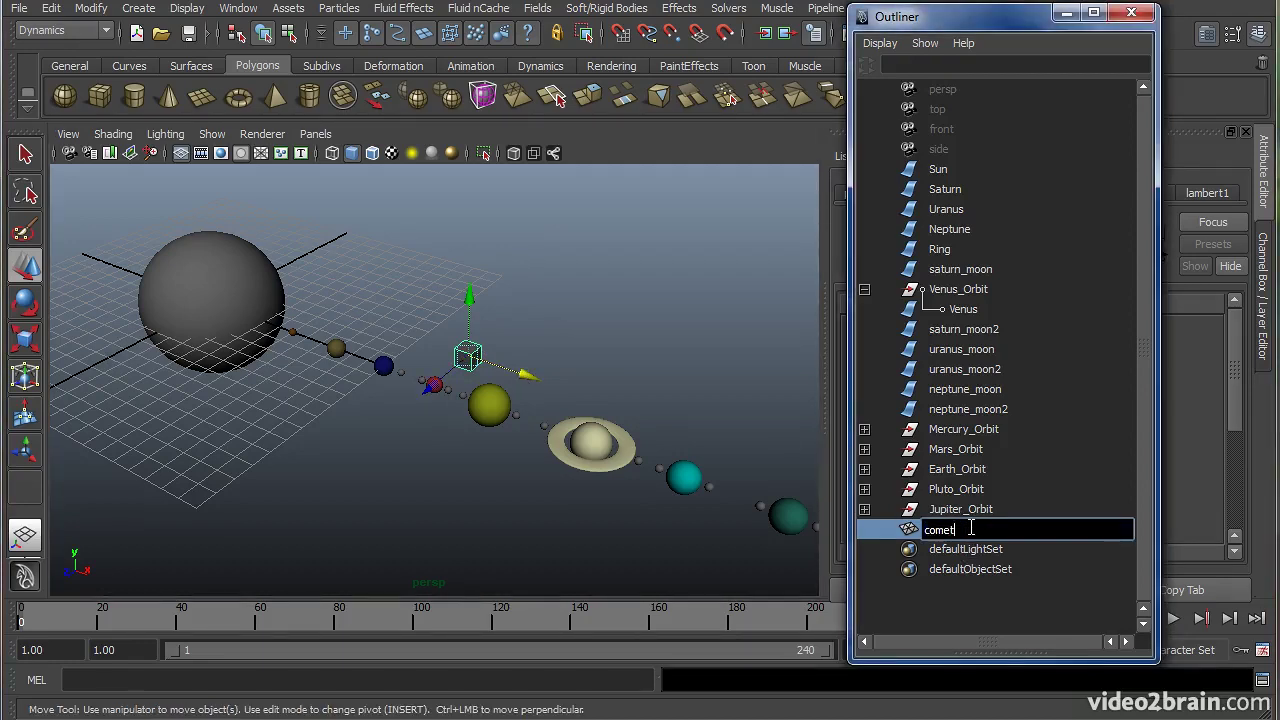
pyautogui.press('Return')
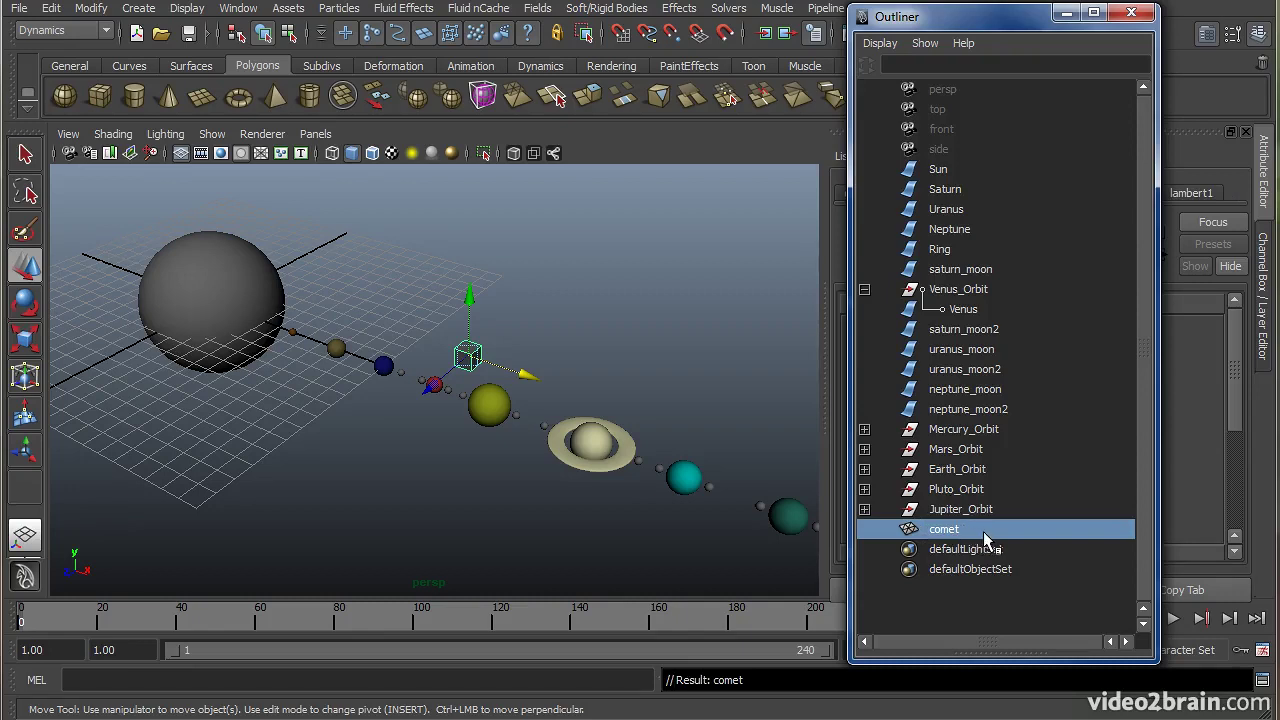
# Parent comet under Mercury_Orbit, expand the group, and briefly play the animation to check how the comet moves
pyautogui.moveTo(985, 538); pyautogui.dragTo(992, 427, button='middle')
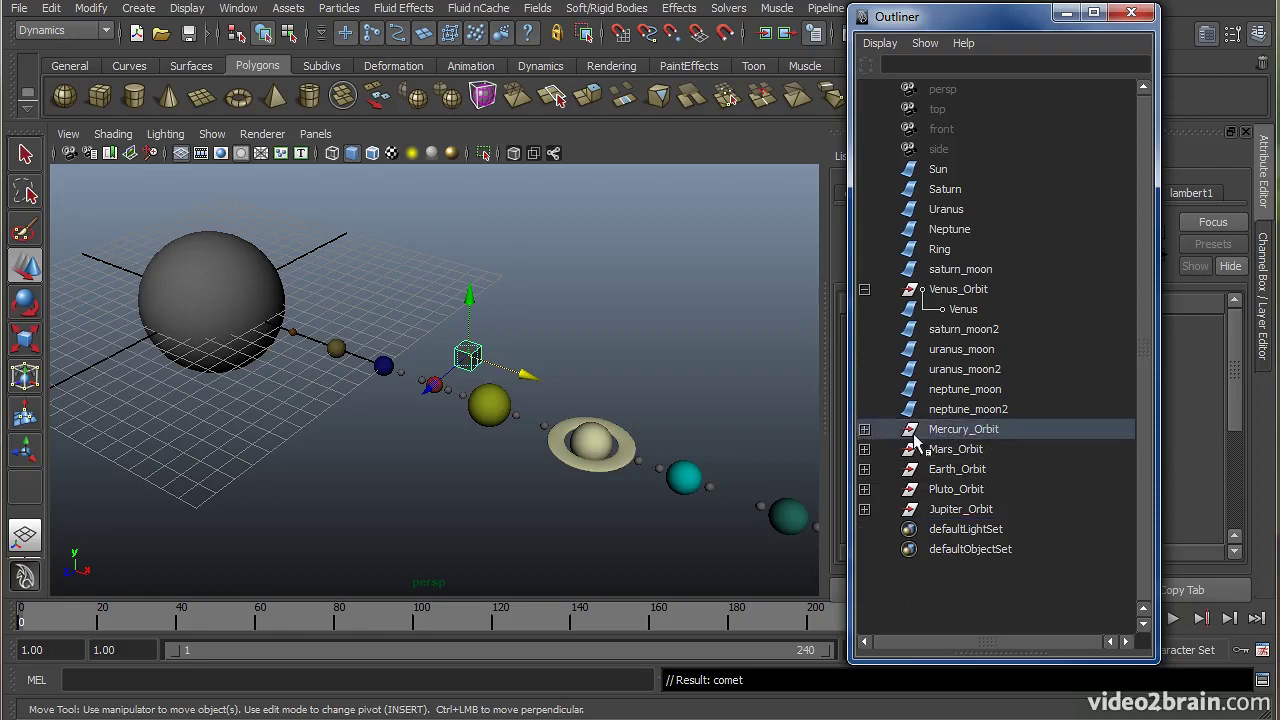
pyautogui.click(864, 429)
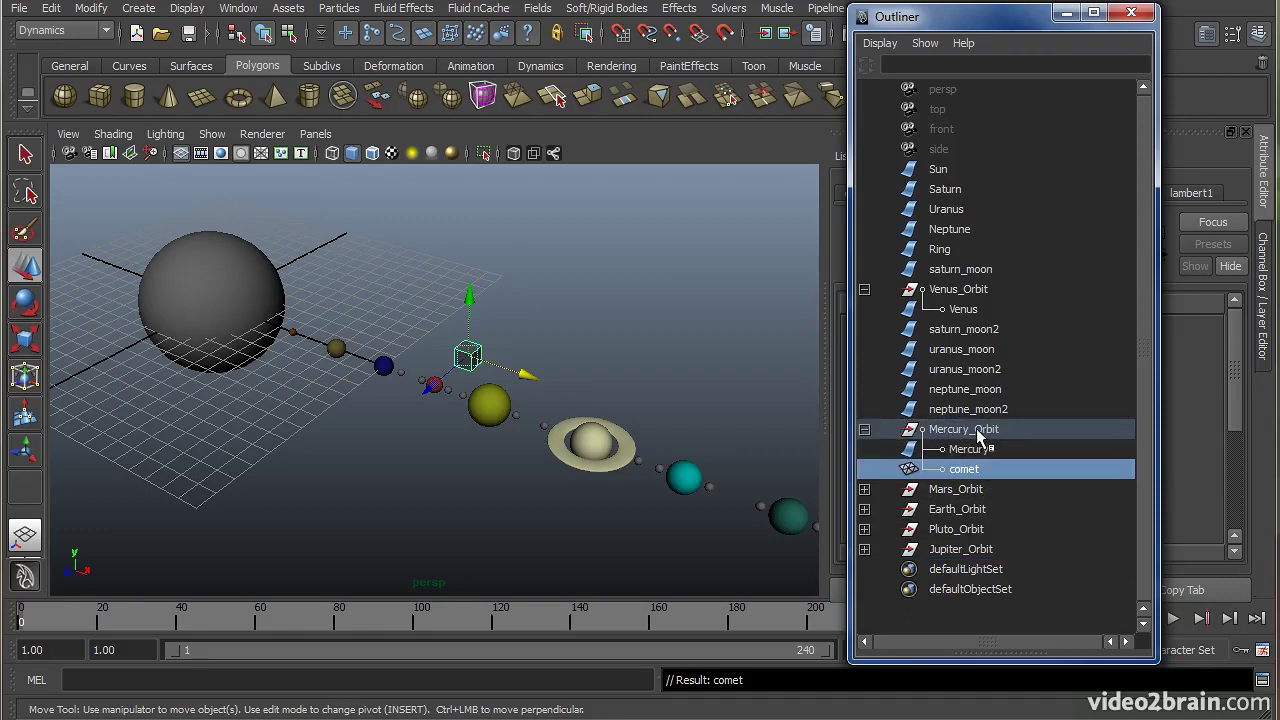
pyautogui.hotkey('alt', 'v')
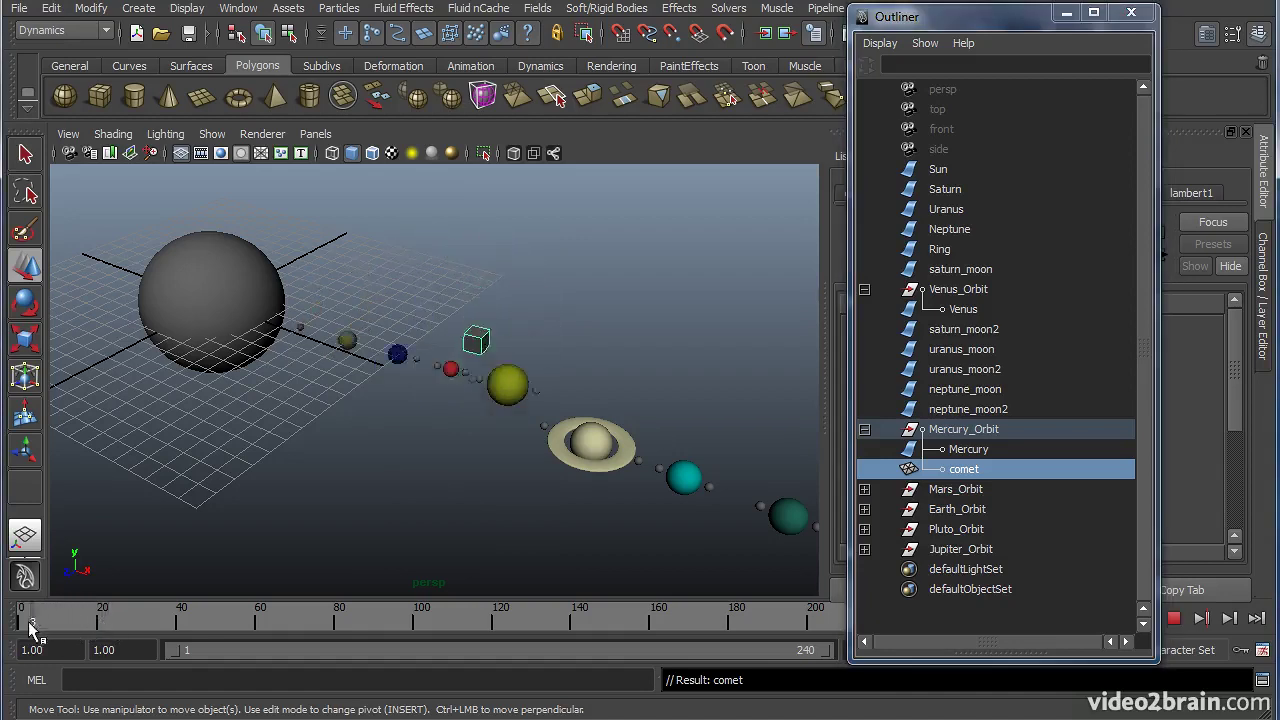
pyautogui.hotkey('alt', 'v')
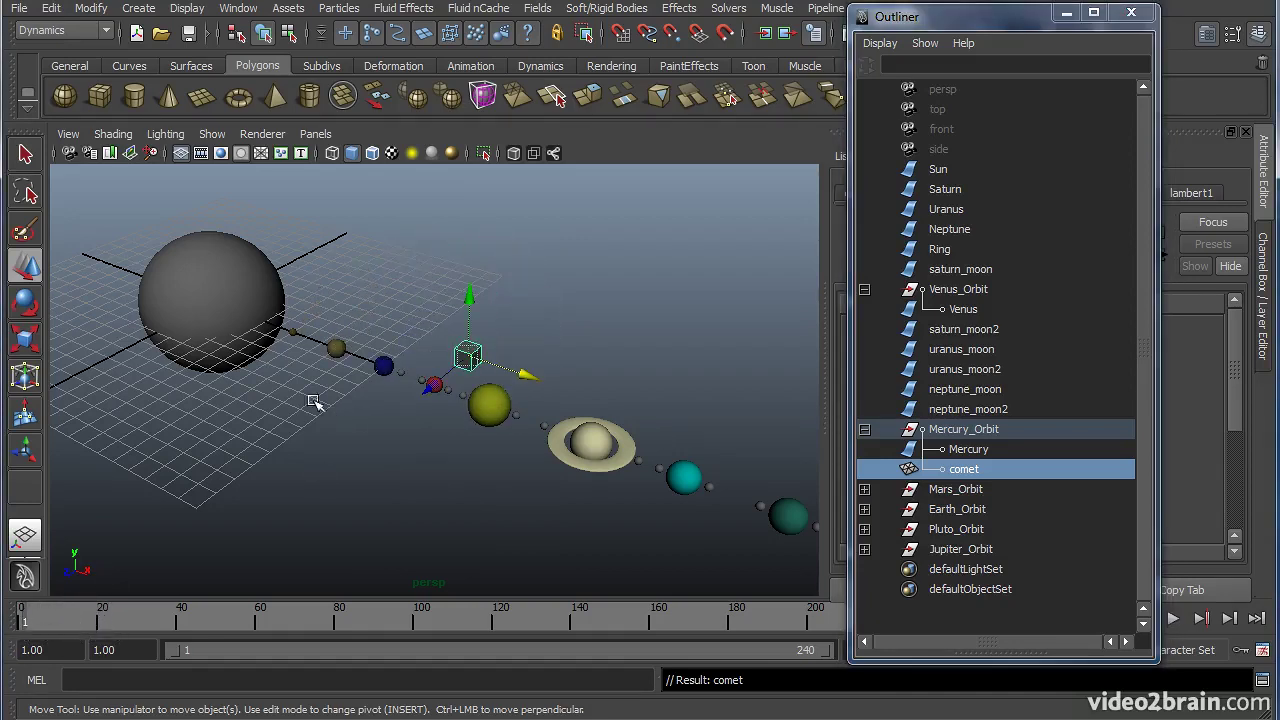
# Try moving and rotating Mercury_Orbit together with its children, and undo both transforms
pyautogui.click(960, 430)
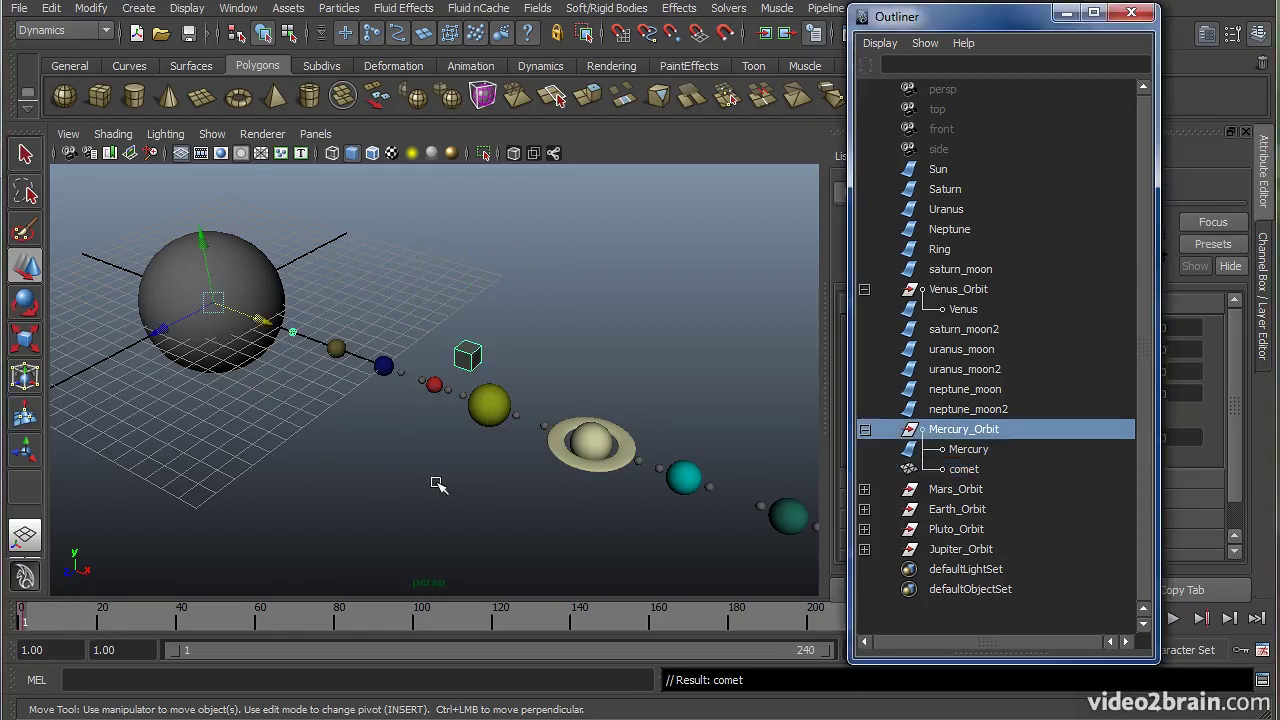
pyautogui.moveTo(168, 328); pyautogui.dragTo(226, 334)
pyautogui.hotkey('ctrl', 'z')
pyautogui.press('e')
pyautogui.hotkey('ctrl', 'z')
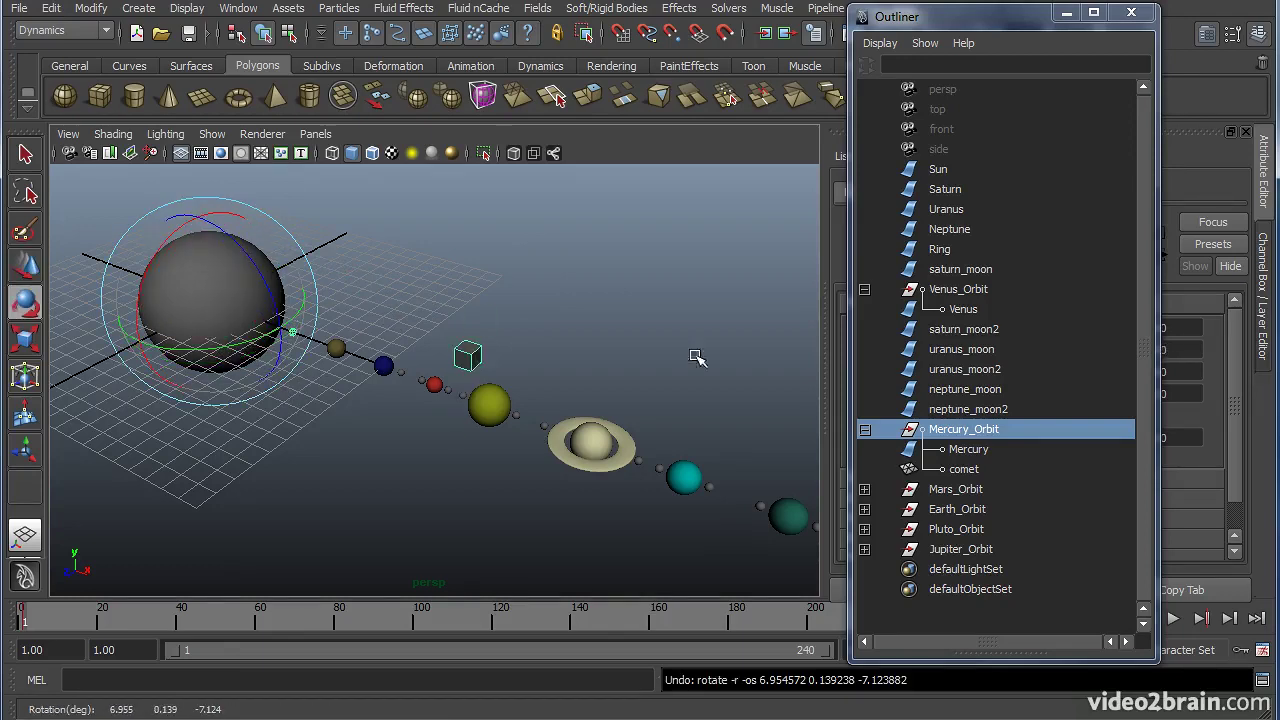
# Unparent comet from Mercury_Orbit by placing it between uranus_moon and uranus_moon2 in the Outliner, and check the animation from frame 1
pyautogui.click(966, 469)
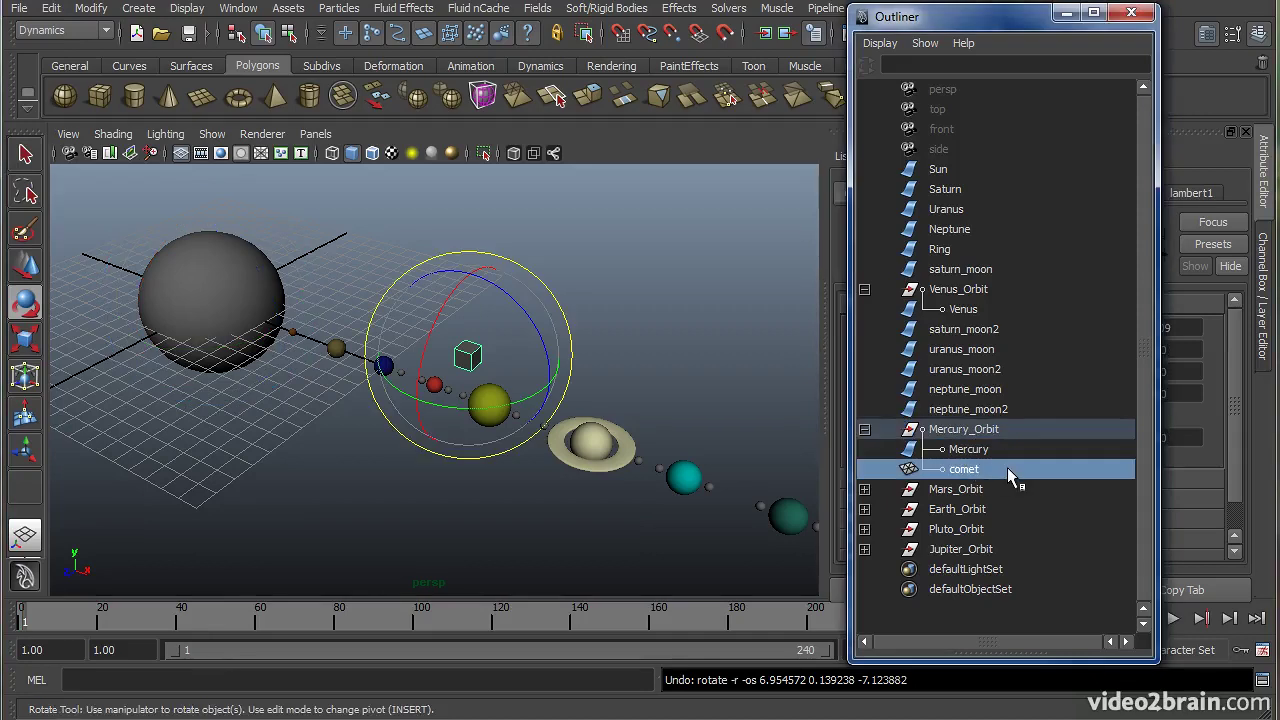
pyautogui.moveTo(1008, 470); pyautogui.dragTo(1010, 365, button='middle')
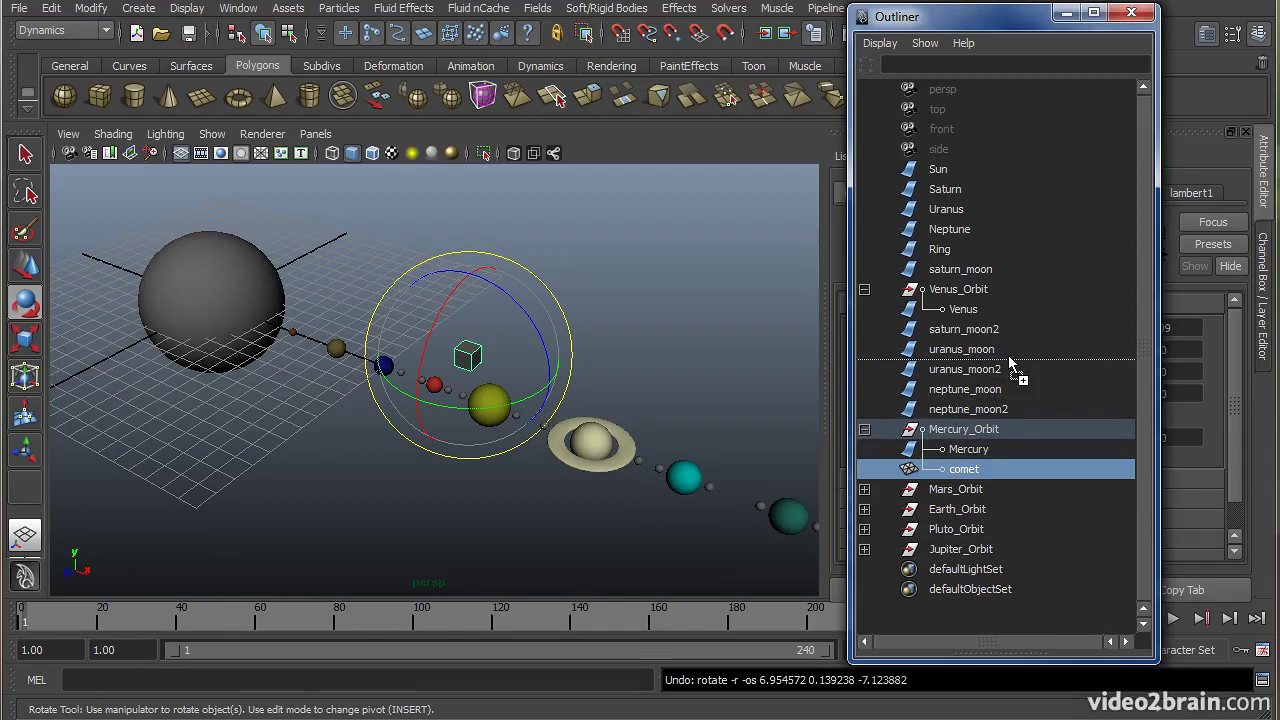
pyautogui.moveTo(1010, 364); pyautogui.dragTo(1010, 364, button='middle')
pyautogui.moveTo(36, 621)
pyautogui.mouseDown()
pyautogui.moveTo(115, 621)
pyautogui.moveTo(22, 621)
pyautogui.mouseUp()
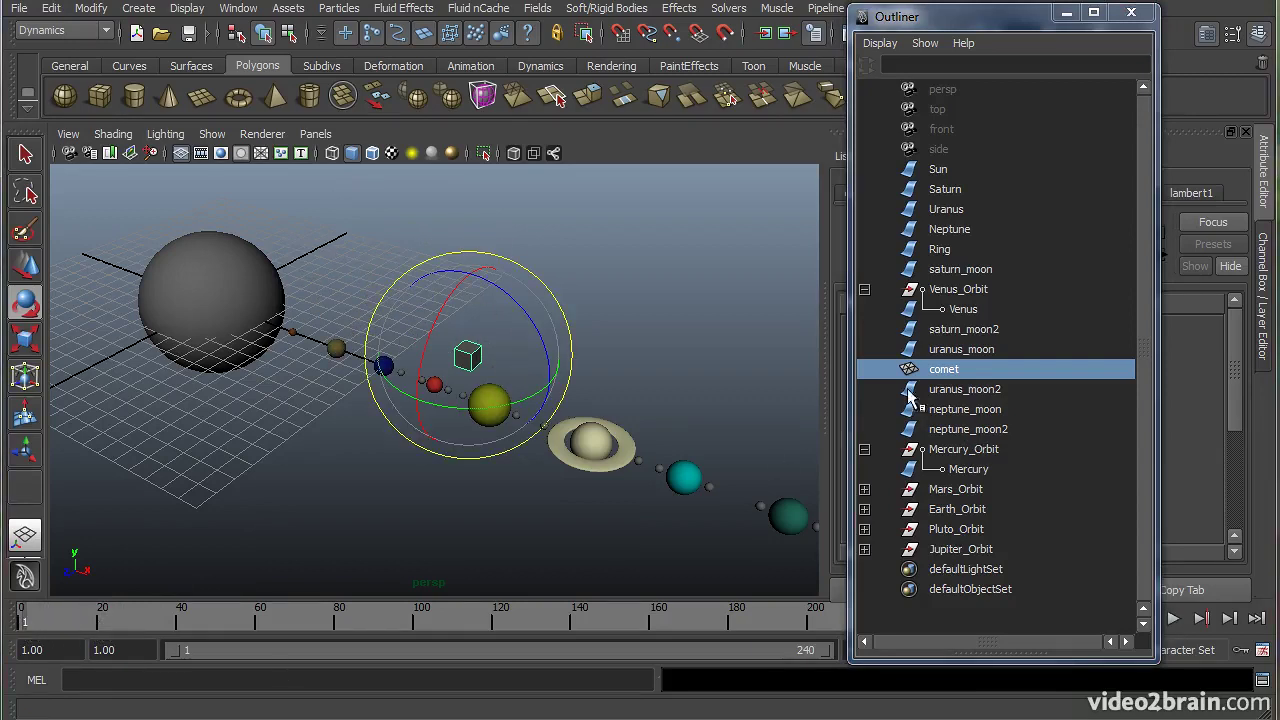
# Split the Outliner into two panes and try parenting neptune_moon2 under Venus_Orbit across them, undoing the parenting and removing the split
pyautogui.moveTo(971, 651); pyautogui.dragTo(987, 348)
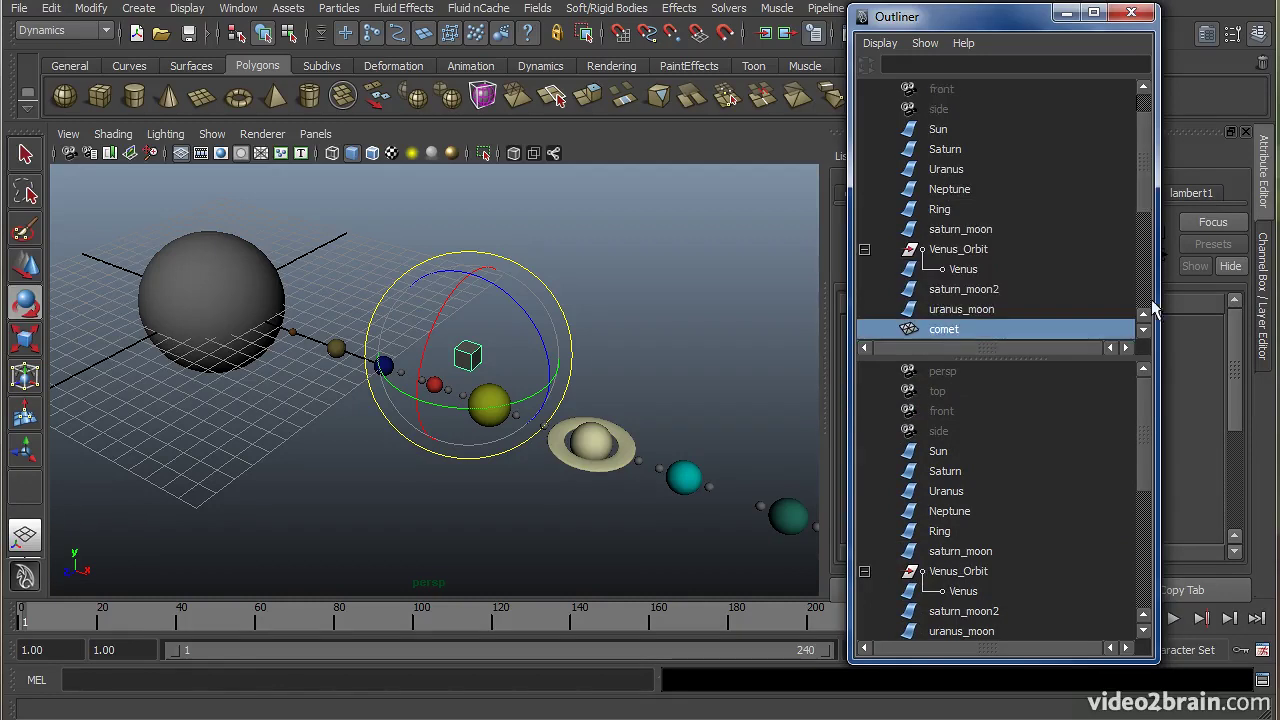
pyautogui.moveTo(1147, 420); pyautogui.dragTo(1147, 555)
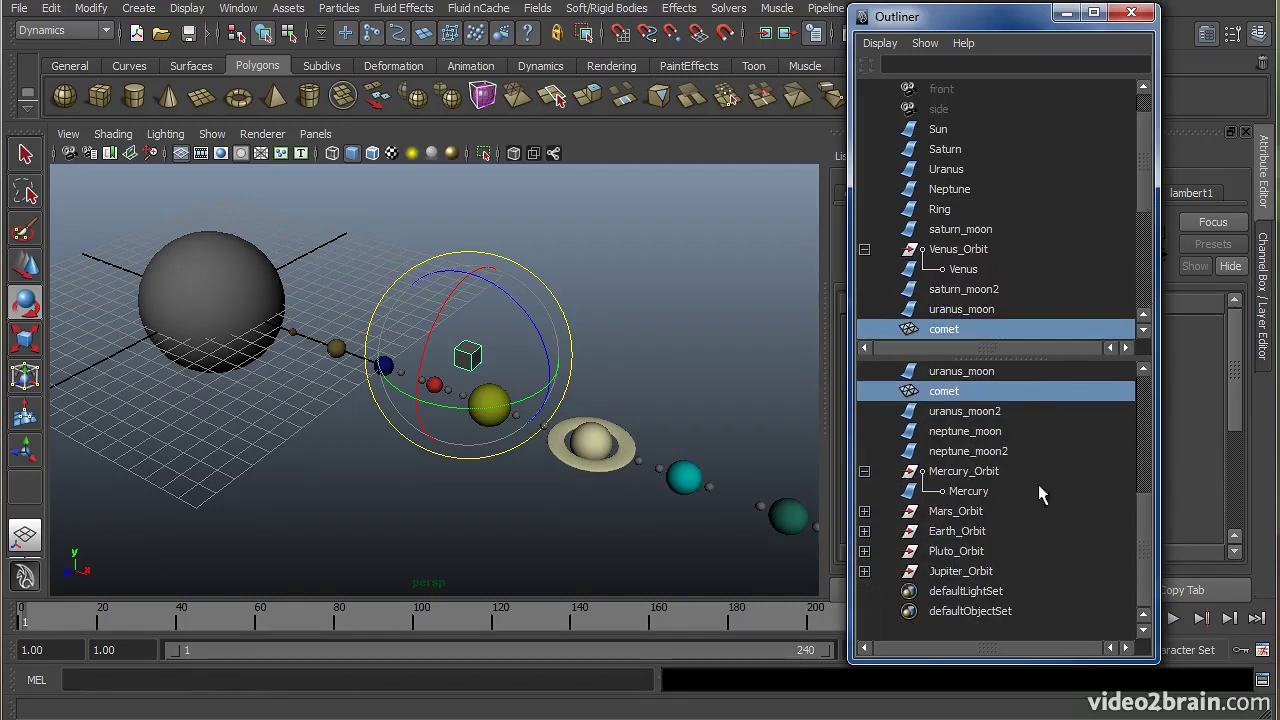
pyautogui.click(995, 452)
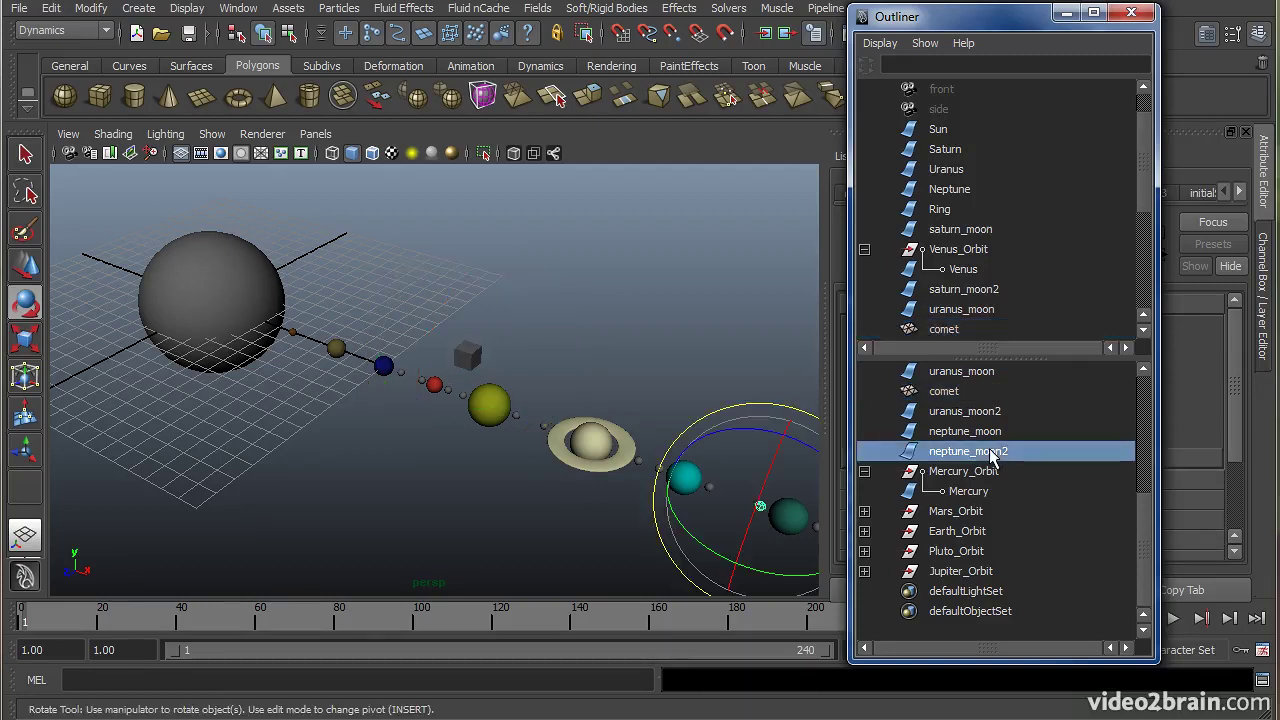
pyautogui.moveTo(995, 455); pyautogui.dragTo(995, 256, button='middle')
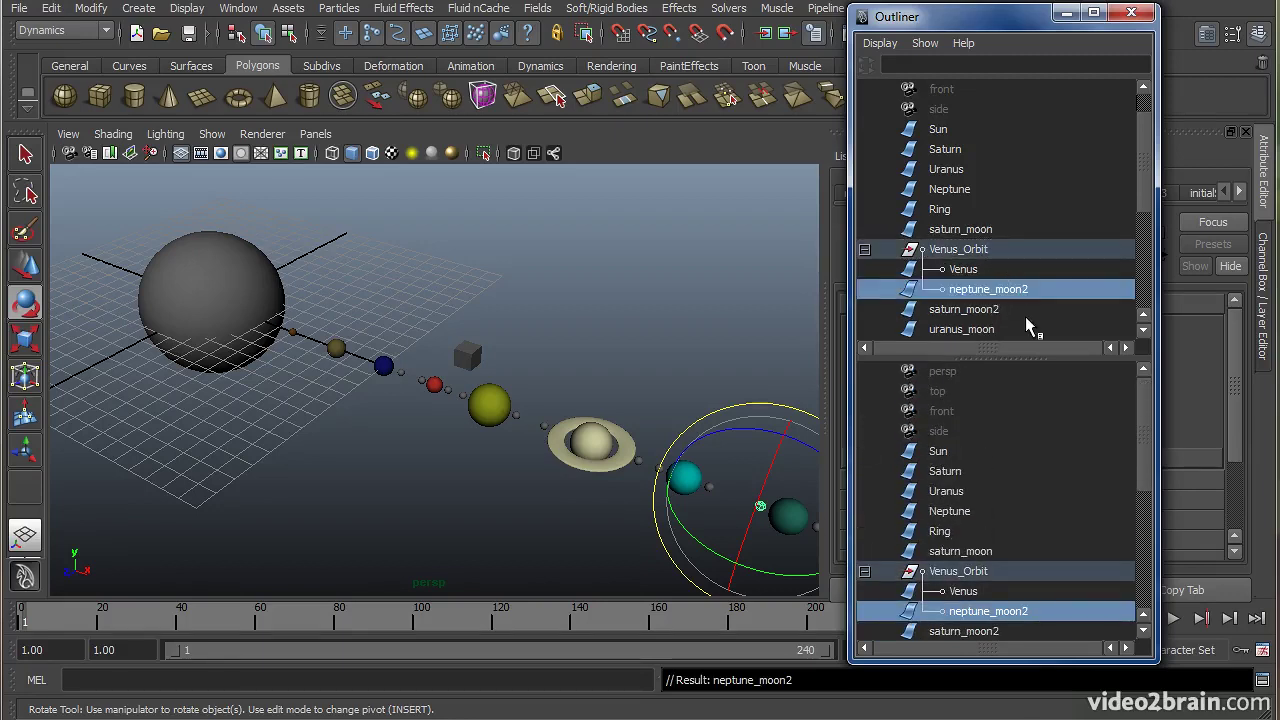
pyautogui.hotkey('ctrl', 'z')
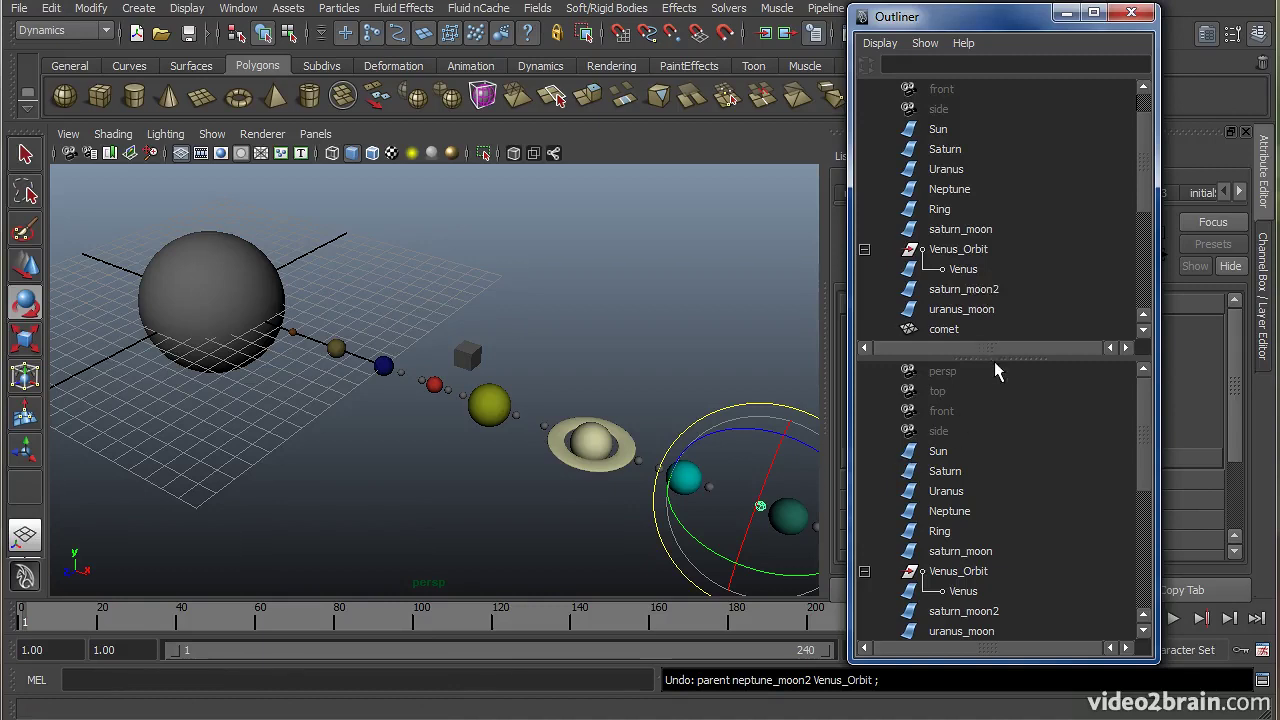
pyautogui.moveTo(995, 359); pyautogui.dragTo(975, 668)
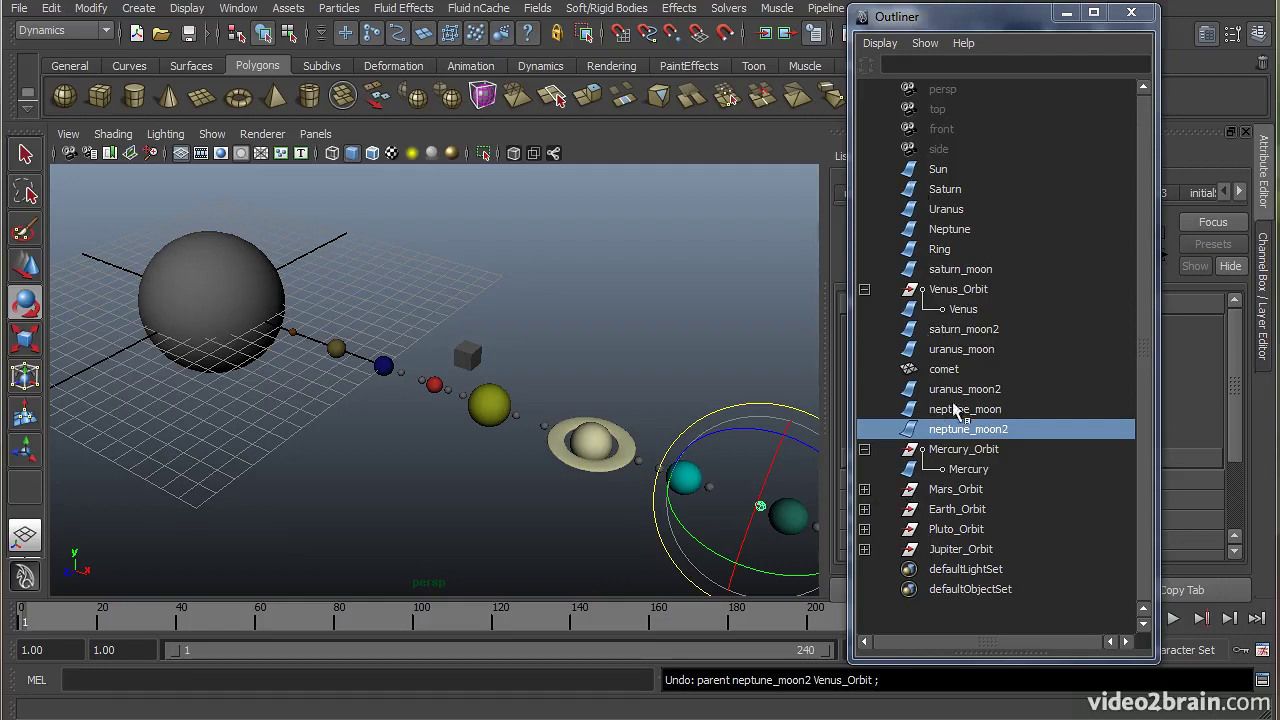
# Display shape nodes in the Outliner, expand Uranus and select its UranusShape node
pyautogui.click(880, 43)
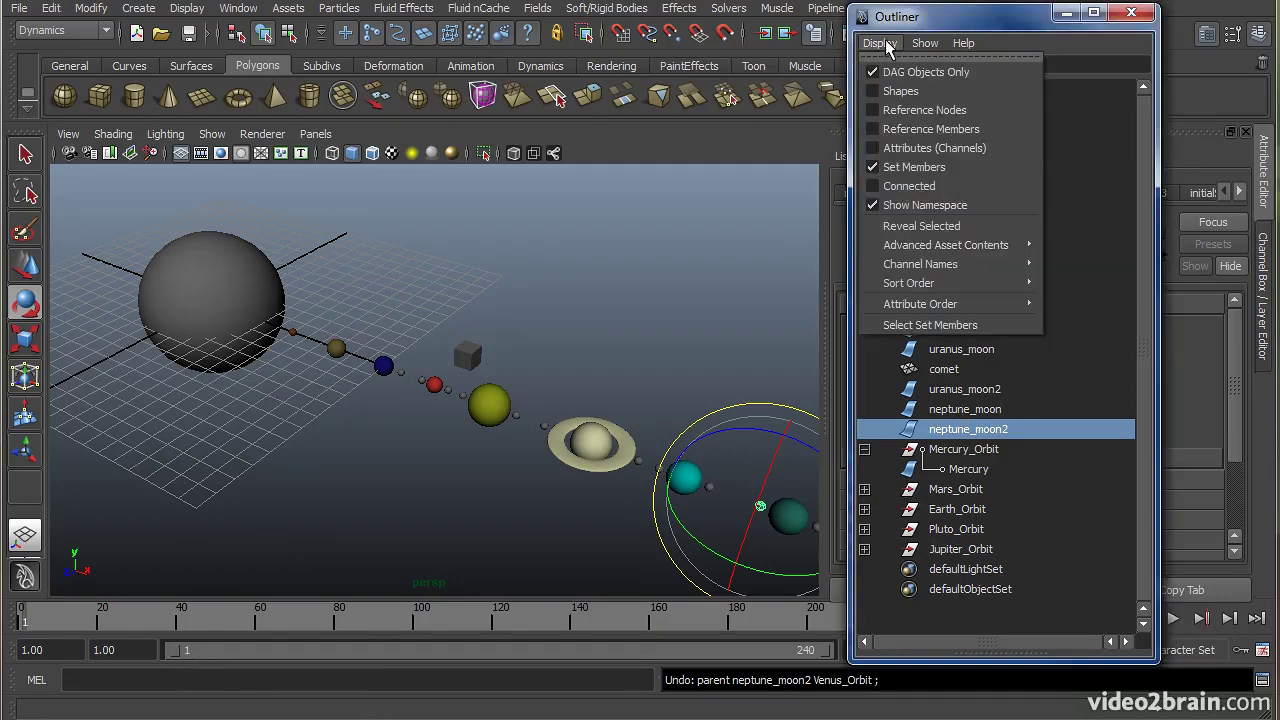
pyautogui.click(920, 92)
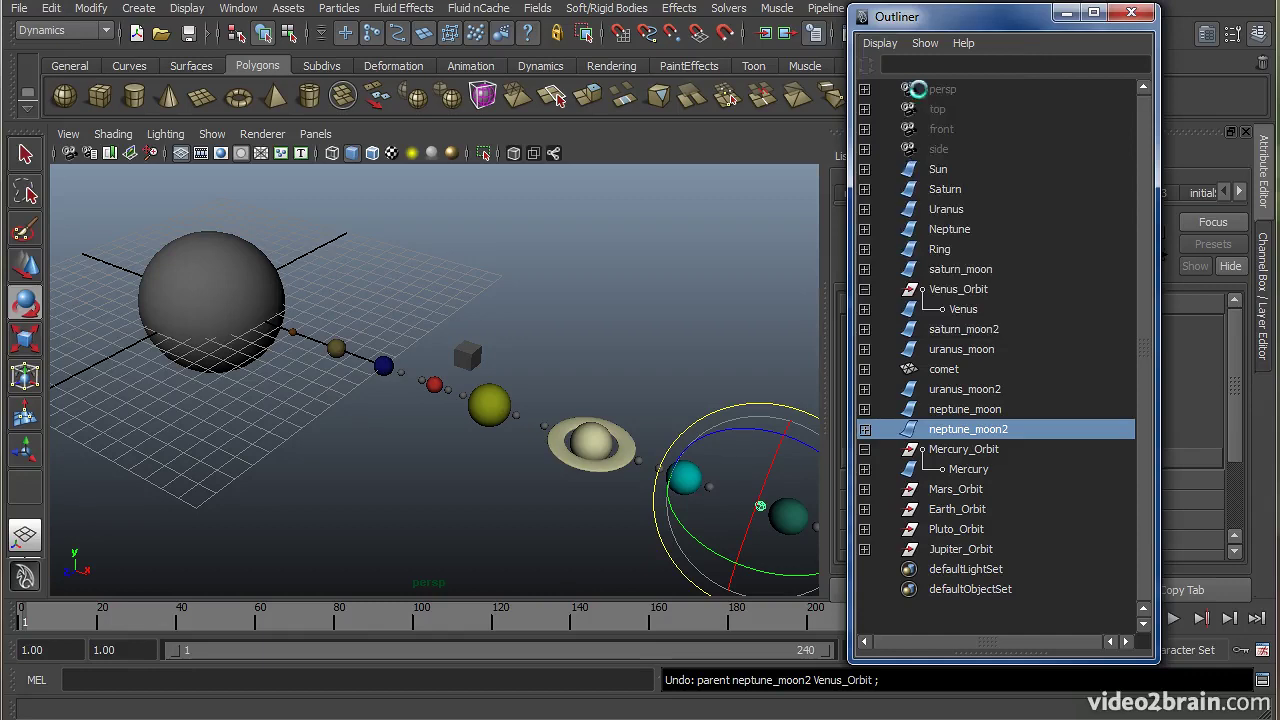
pyautogui.click(865, 210)
pyautogui.click(975, 230)
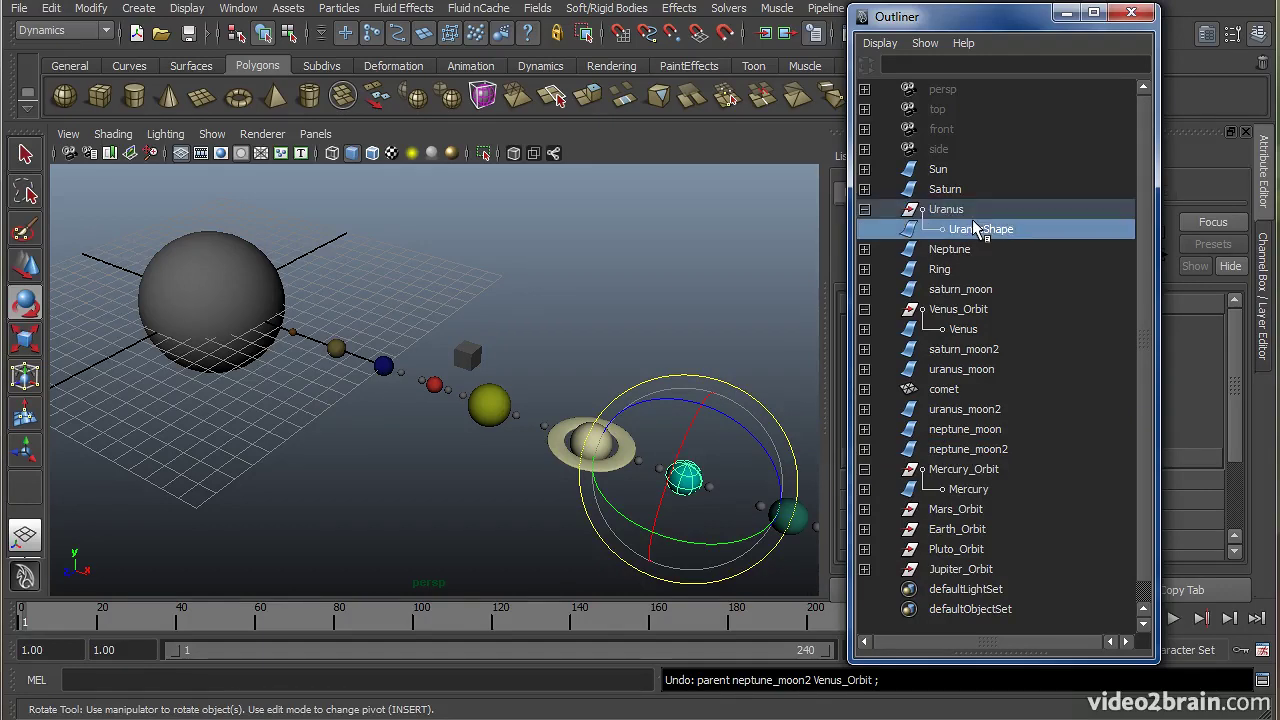
# Compare the channels of the Uranus transform with those of UranusShape in the Channel Box
pyautogui.moveTo(992, 24); pyautogui.dragTo(673, 30)
pyautogui.click(830, 224)
pyautogui.click(1263, 300)
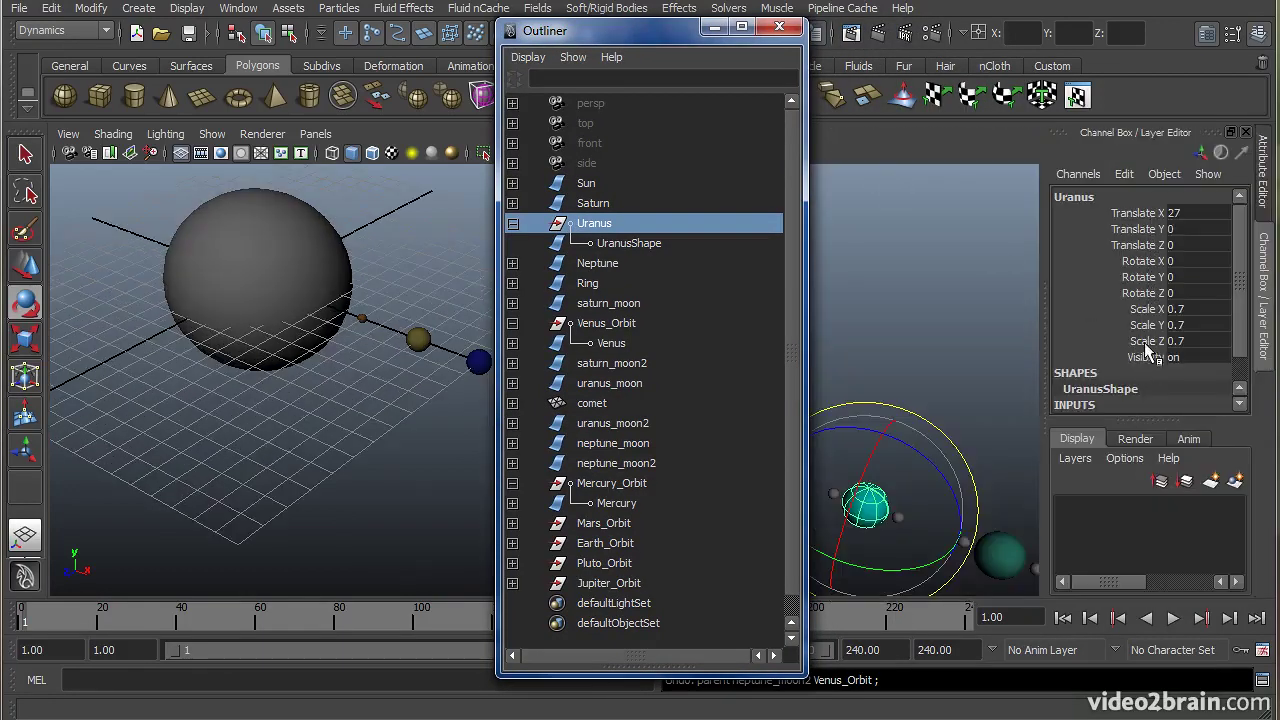
pyautogui.click(650, 244)
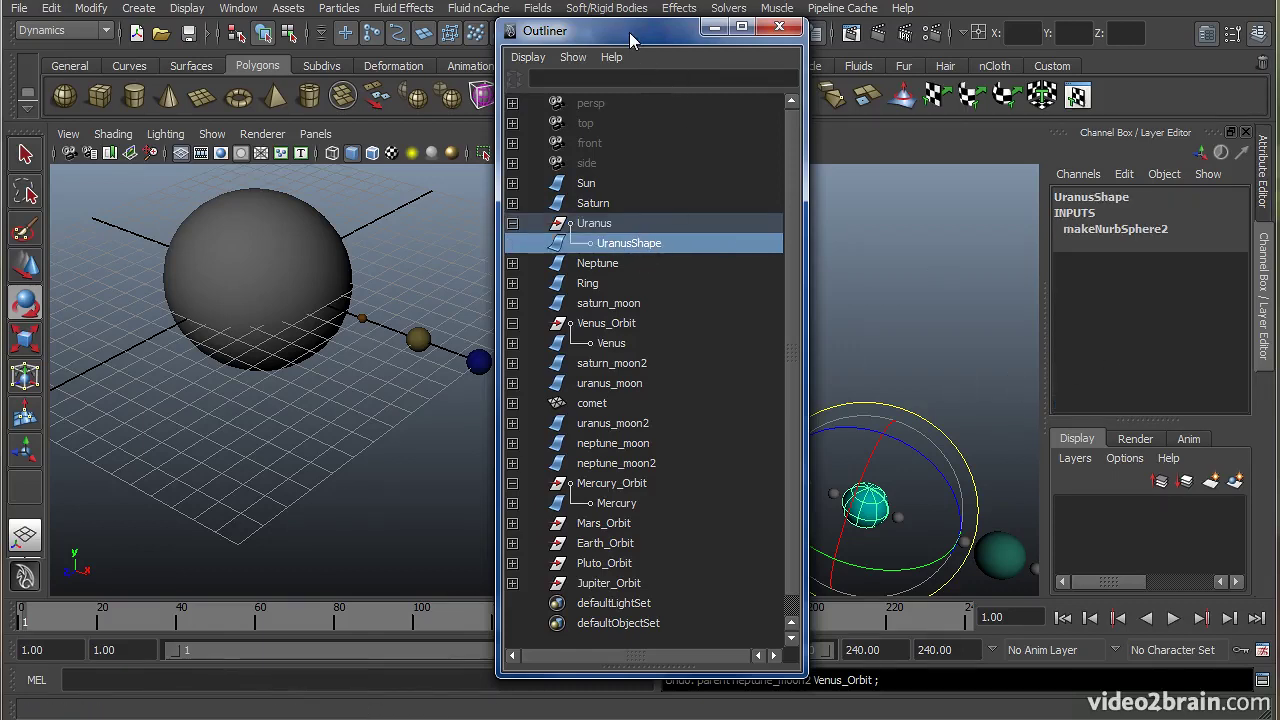
pyautogui.moveTo(630, 40); pyautogui.dragTo(645, 40)
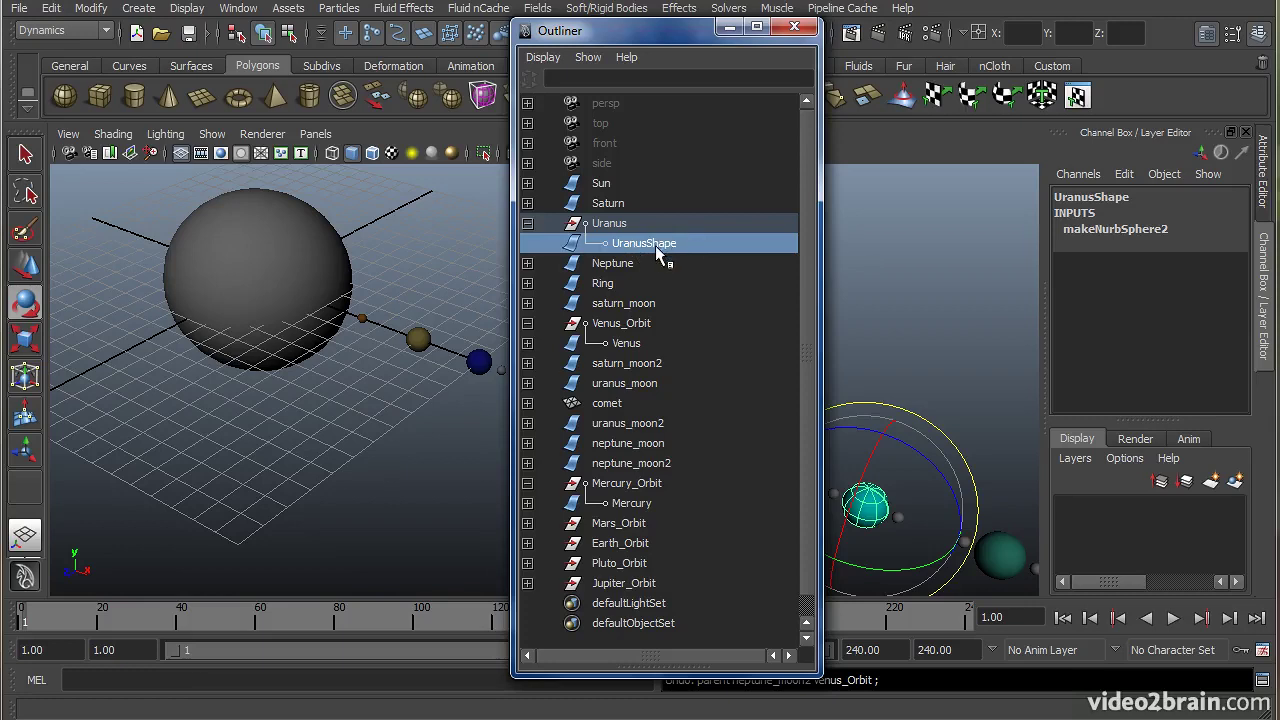
# Collapse Uranus, hide the shape nodes in the Outliner again and close the Outliner
pyautogui.click(528, 223)
pyautogui.click(543, 57)
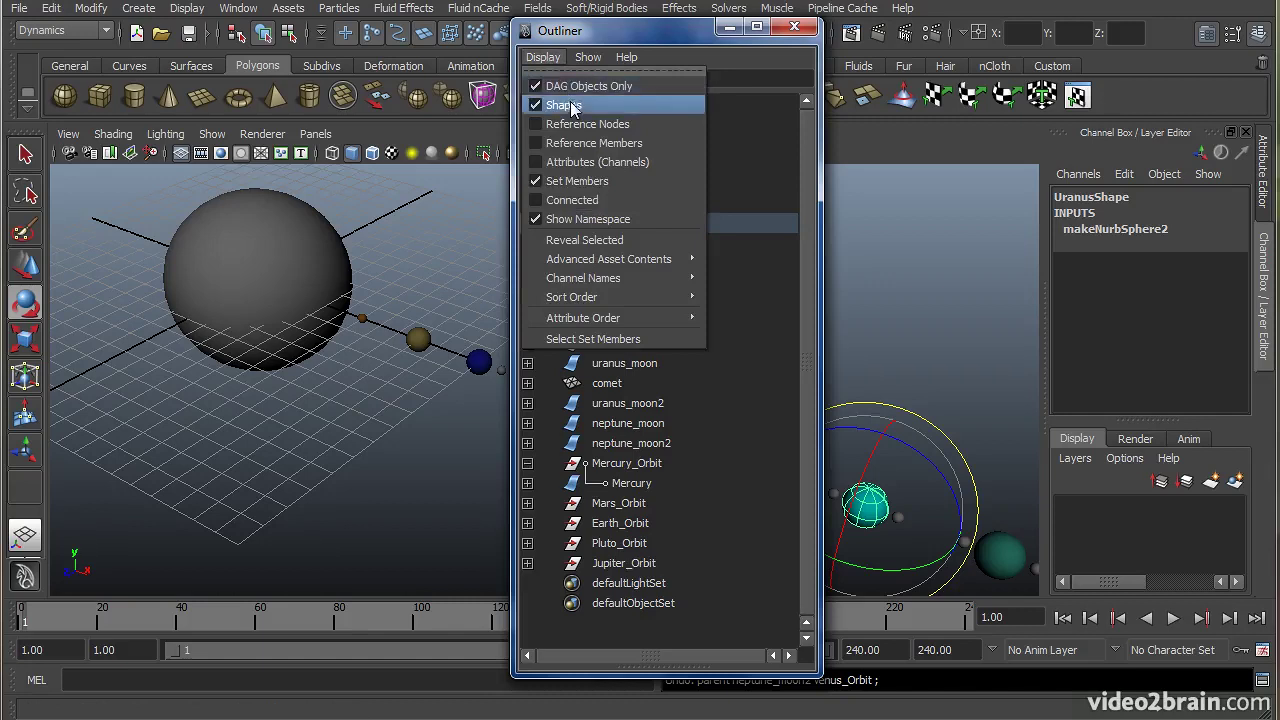
pyautogui.click(565, 105)
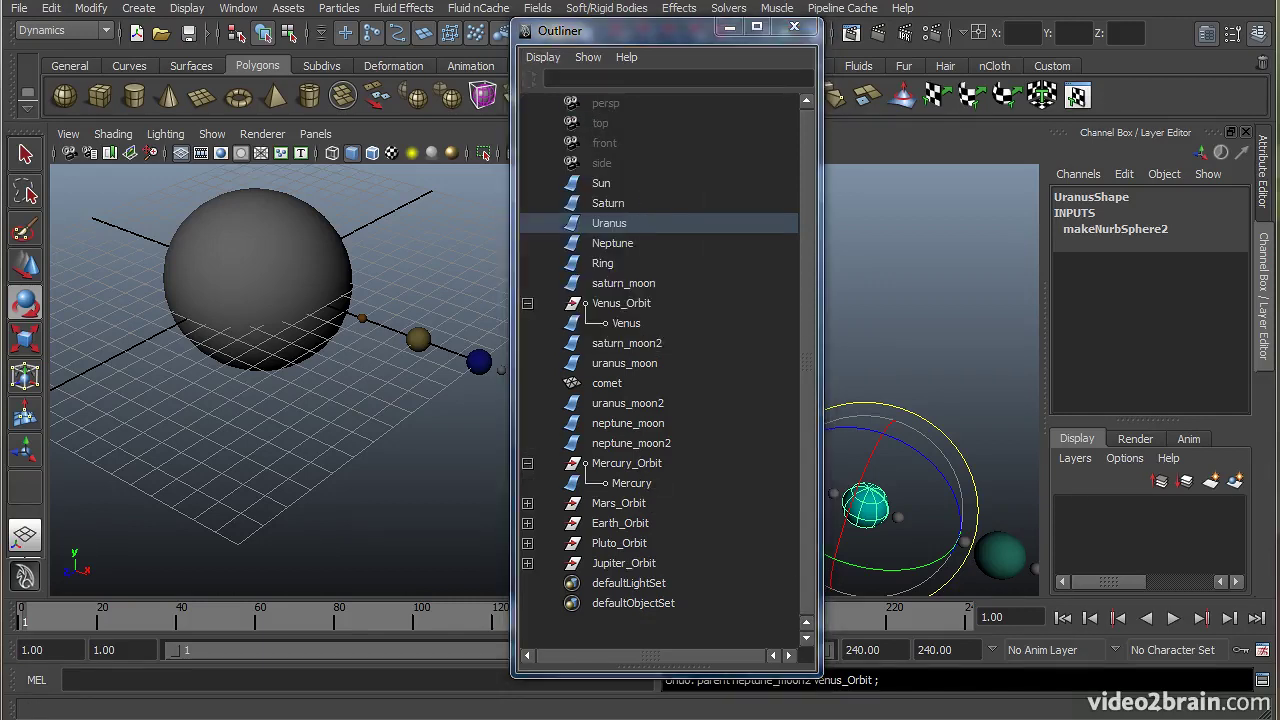
pyautogui.click(794, 26)
# Open the Hypergraph: Hierarchy, select the comet node in it and move the window clear of the cube
pyautogui.click(238, 9)
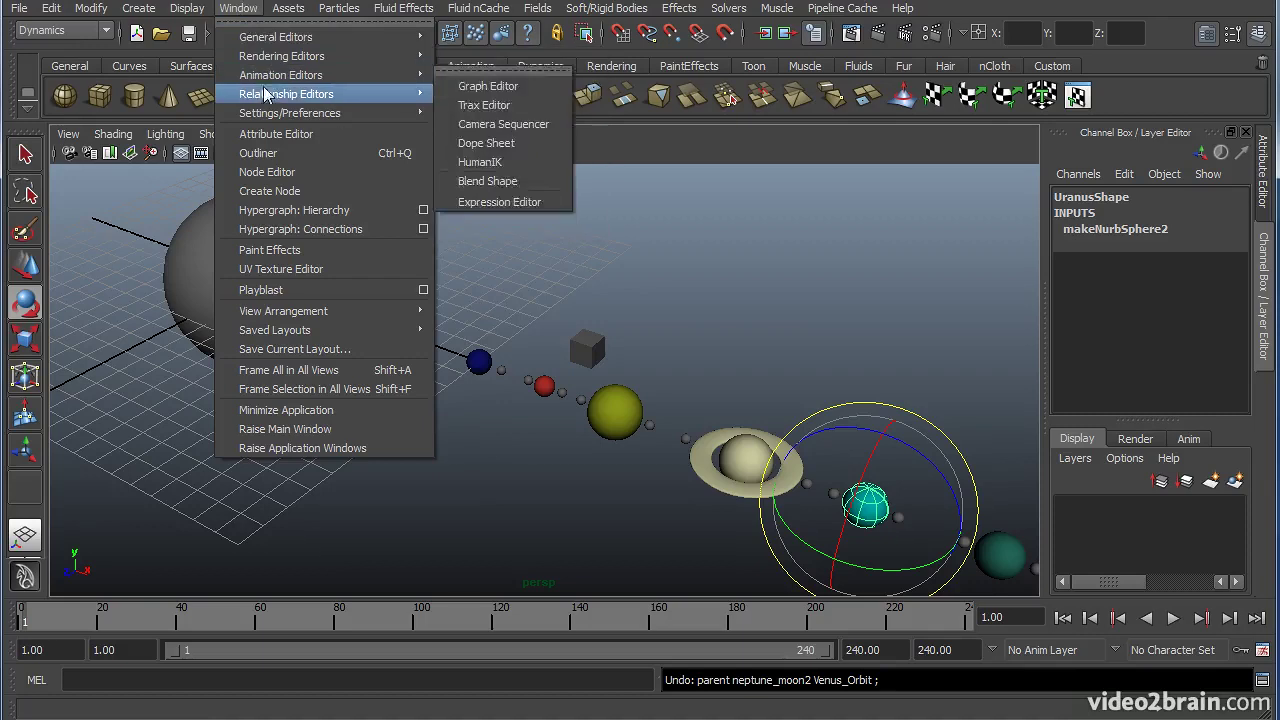
pyautogui.click(340, 218)
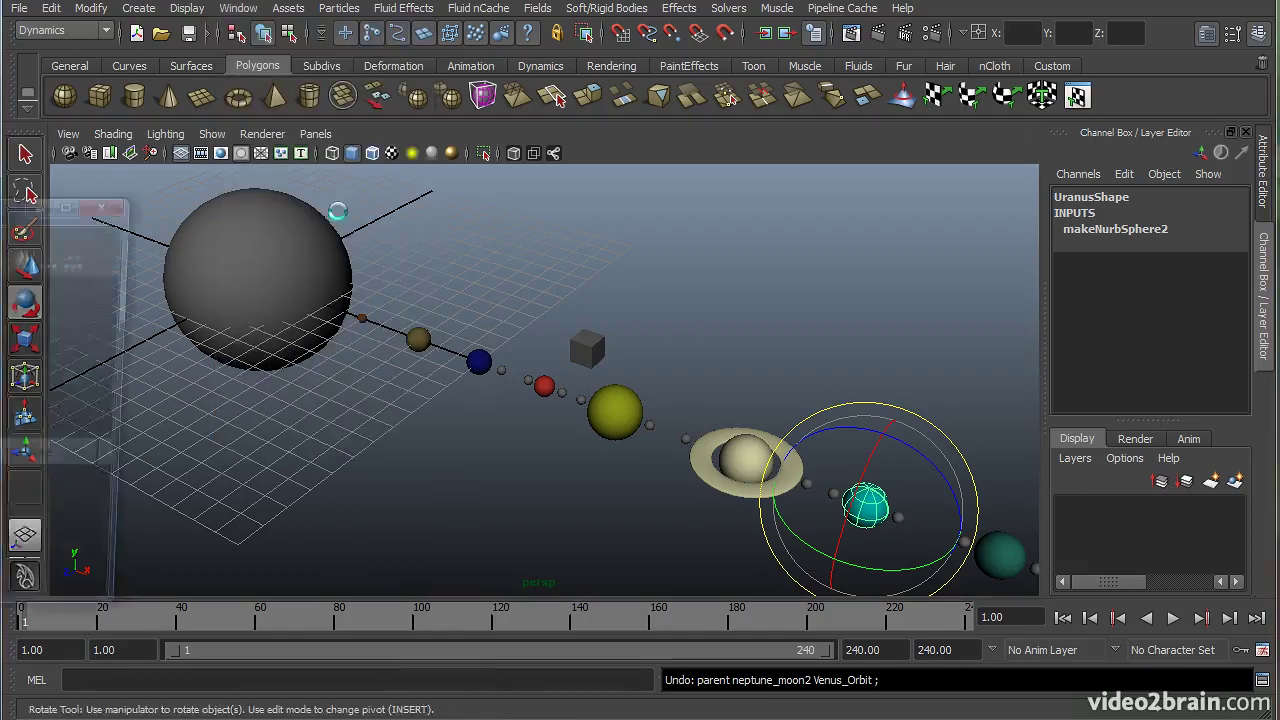
pyautogui.moveTo(230, 193); pyautogui.dragTo(724, 165)
pyautogui.scroll(-4, 560, 350)
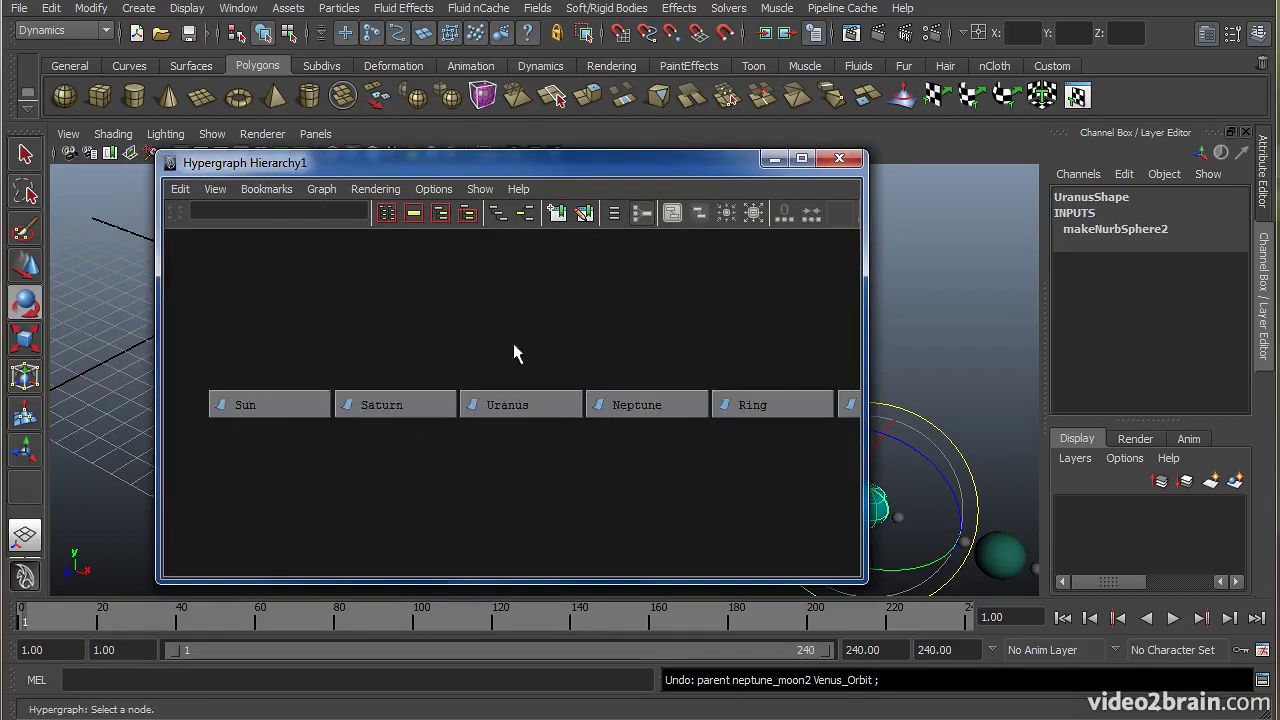
pyautogui.keyDown('alt'); pyautogui.moveTo(663, 368); pyautogui.dragTo(664, 310, button='middle'); pyautogui.keyUp('alt')
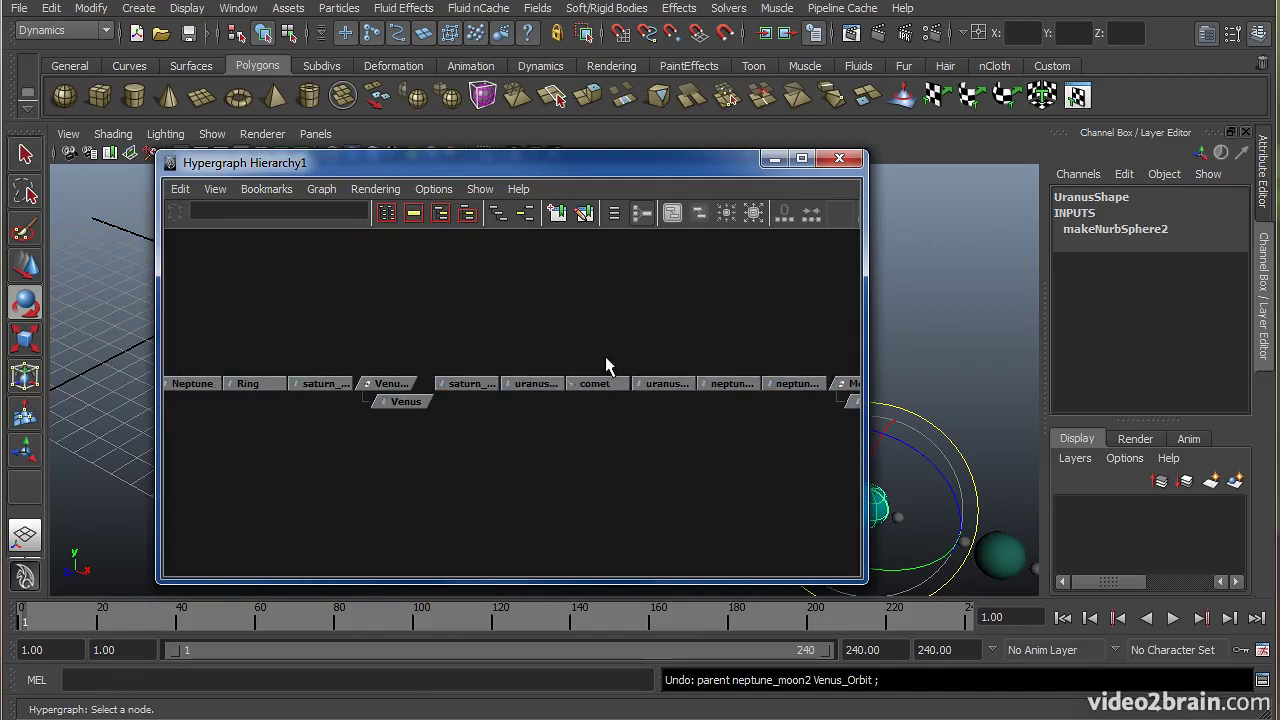
pyautogui.click(597, 383)
pyautogui.moveTo(670, 175); pyautogui.dragTo(599, 464)
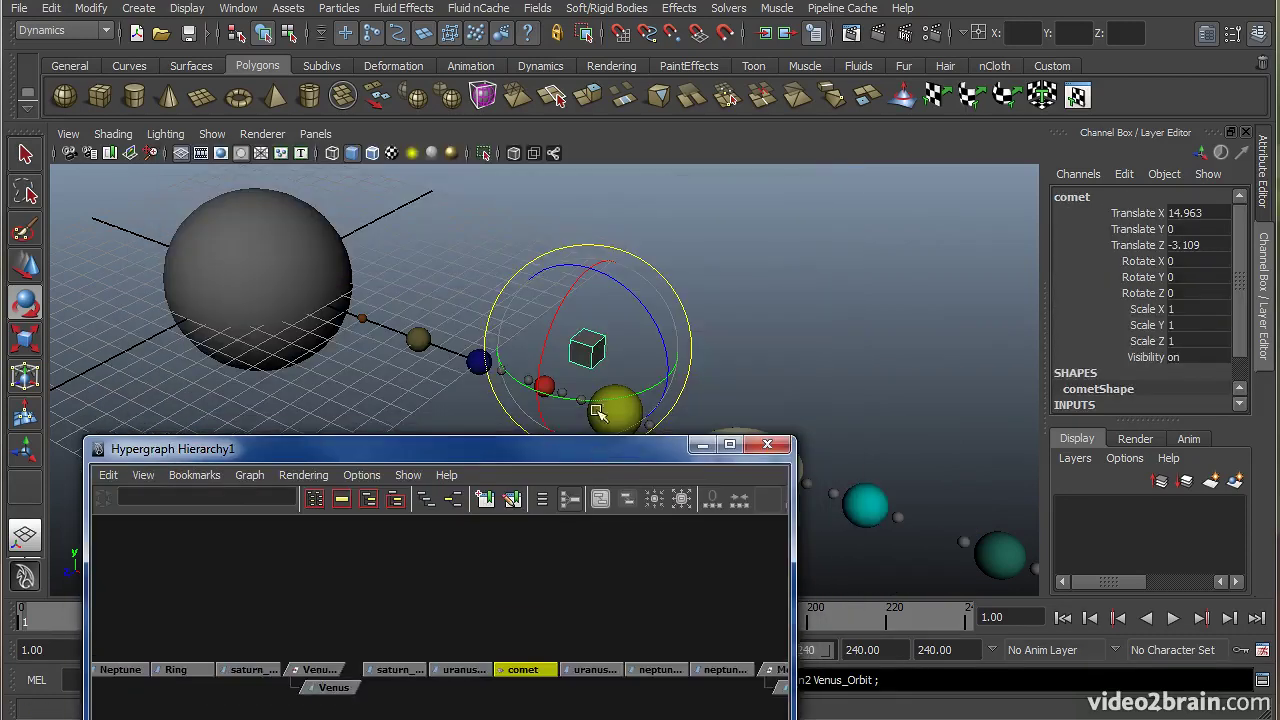
# Reopen the Outliner and arrange it side by side with the Hypergraph window
pyautogui.click(233, 8)
pyautogui.click(268, 149)
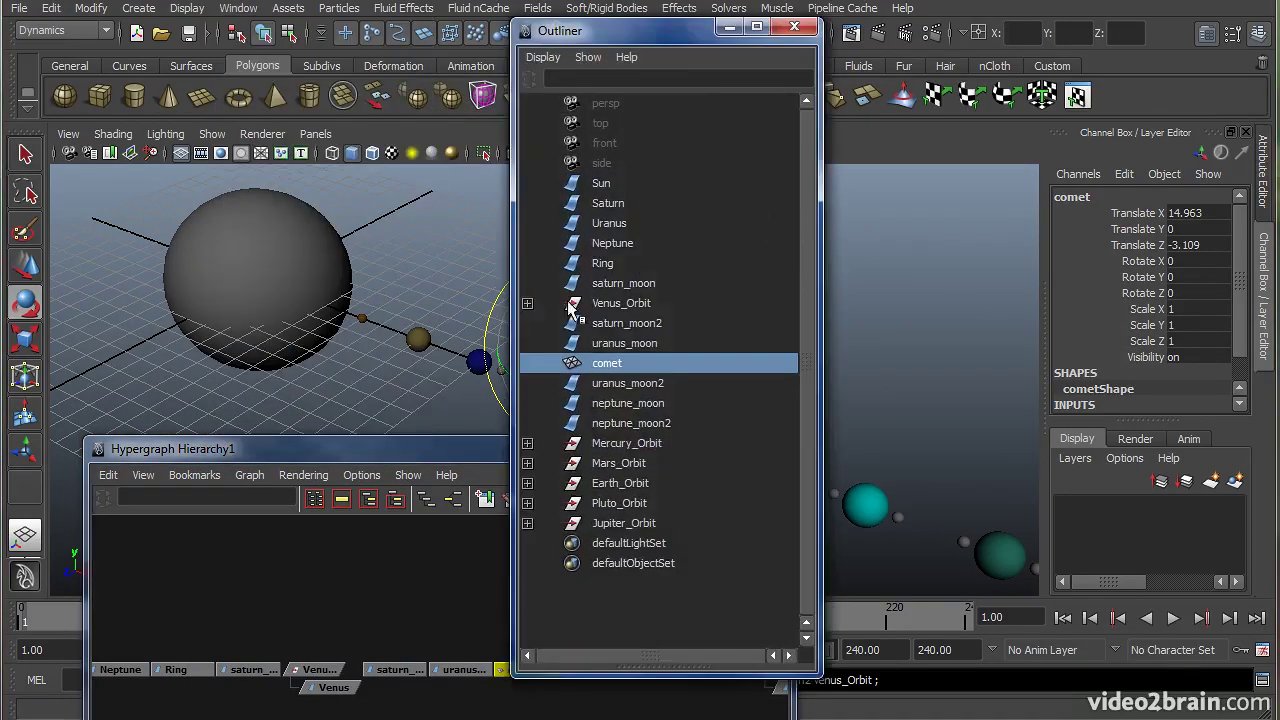
pyautogui.moveTo(665, 31); pyautogui.dragTo(1000, 36)
pyautogui.moveTo(620, 450); pyautogui.dragTo(628, 152)
# Examine the parent-child structure of the Mars, Earth, Pluto and Jupiter orbit groups in the Hypergraph
pyautogui.keyDown('alt'); pyautogui.moveTo(691, 334); pyautogui.dragTo(514, 283, button='middle'); pyautogui.keyUp('alt')
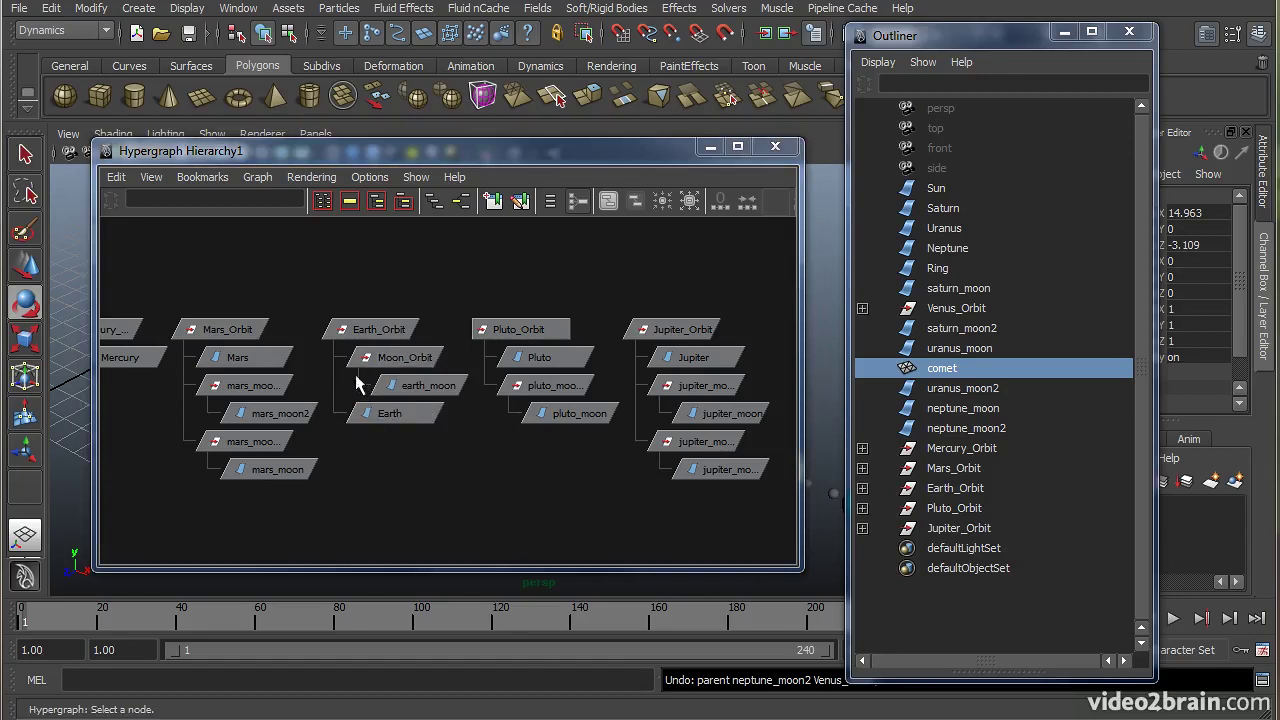
pyautogui.keyDown('alt'); pyautogui.moveTo(458, 292); pyautogui.dragTo(360, 283, button='middle'); pyautogui.keyUp('alt')
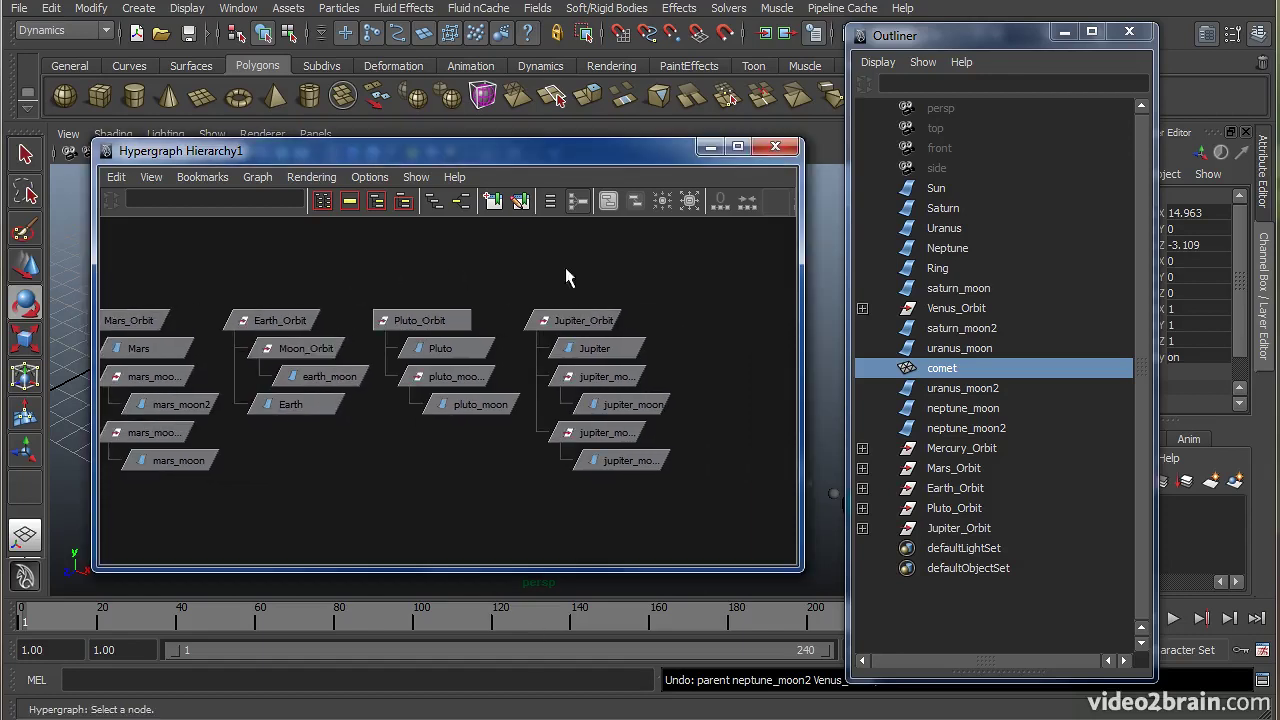
pyautogui.moveTo(602, 155); pyautogui.dragTo(587, 199)
pyautogui.keyDown('alt'); pyautogui.moveTo(516, 338); pyautogui.dragTo(389, 354, button='middle'); pyautogui.keyUp('alt')
pyautogui.keyDown('alt'); pyautogui.moveTo(489, 346); pyautogui.dragTo(534, 330, button='right'); pyautogui.keyUp('alt')
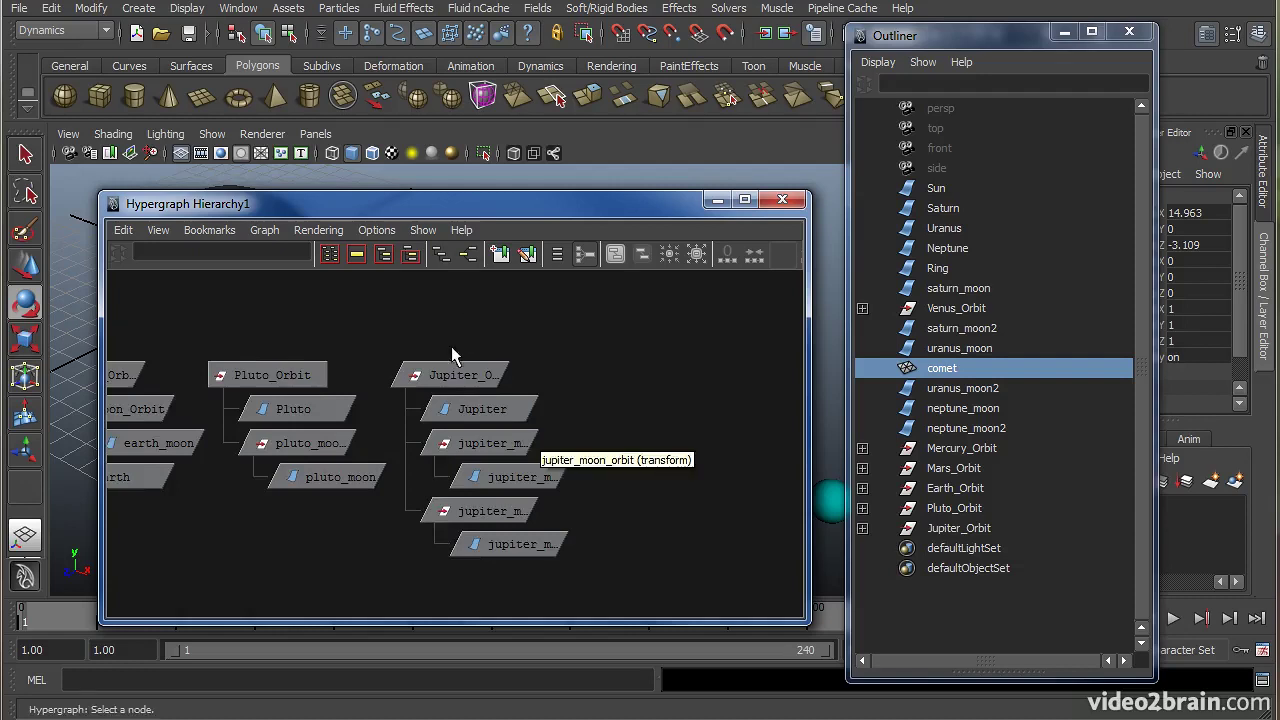
pyautogui.keyDown('alt'); pyautogui.moveTo(451, 346); pyautogui.dragTo(494, 337, button='middle'); pyautogui.keyUp('alt')
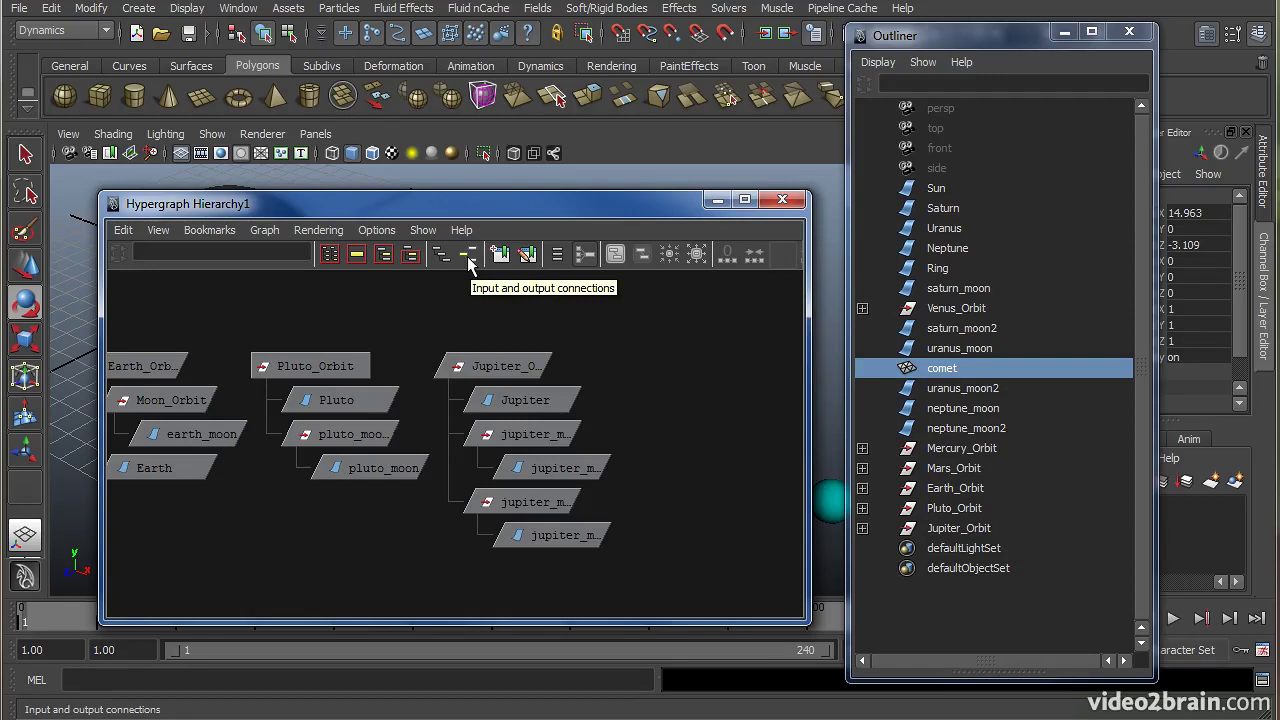
# Graph the input and output connections of the Jupiter node in the Hypergraph
pyautogui.click(510, 398)
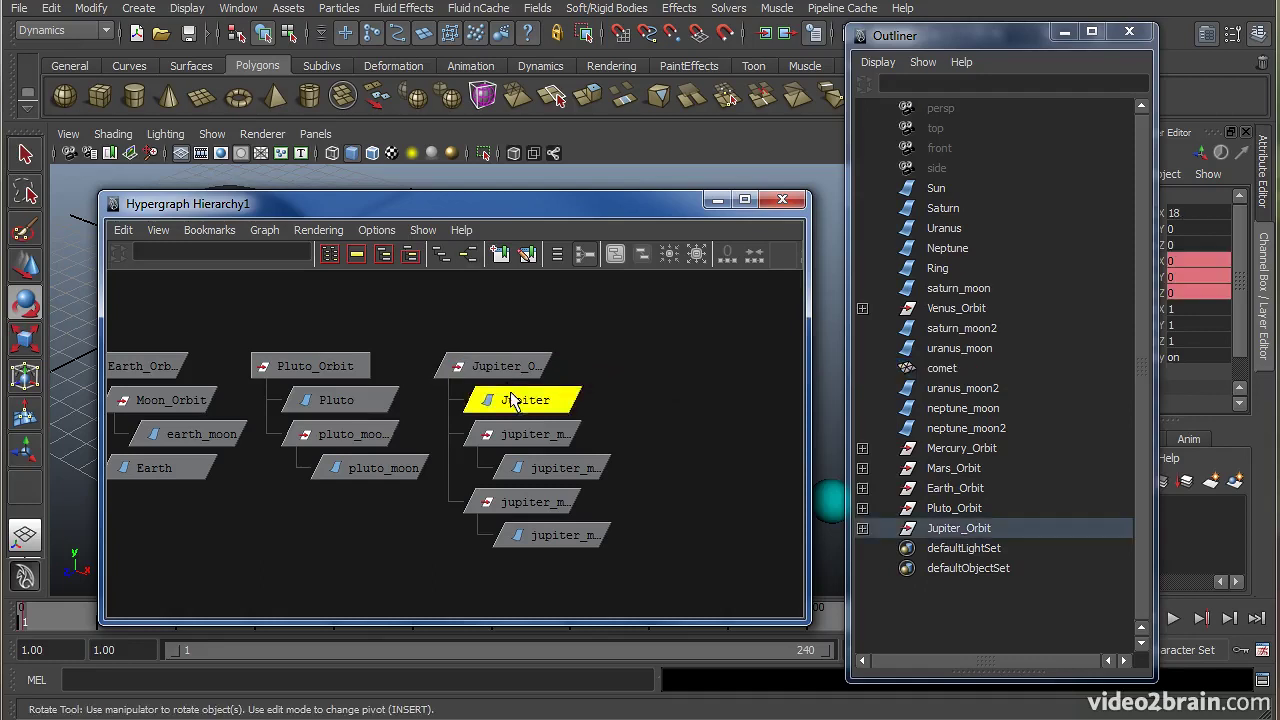
pyautogui.click(470, 254)
pyautogui.keyDown('alt'); pyautogui.moveTo(487, 393); pyautogui.dragTo(369, 458, button='middle'); pyautogui.keyUp('alt')
pyautogui.moveTo(369, 452)
pyautogui.keyDown('alt'); pyautogui.mouseDown(button='right')
pyautogui.moveTo(457, 449)
pyautogui.moveTo(349, 464)
pyautogui.mouseUp(button='right'); pyautogui.keyUp('alt')
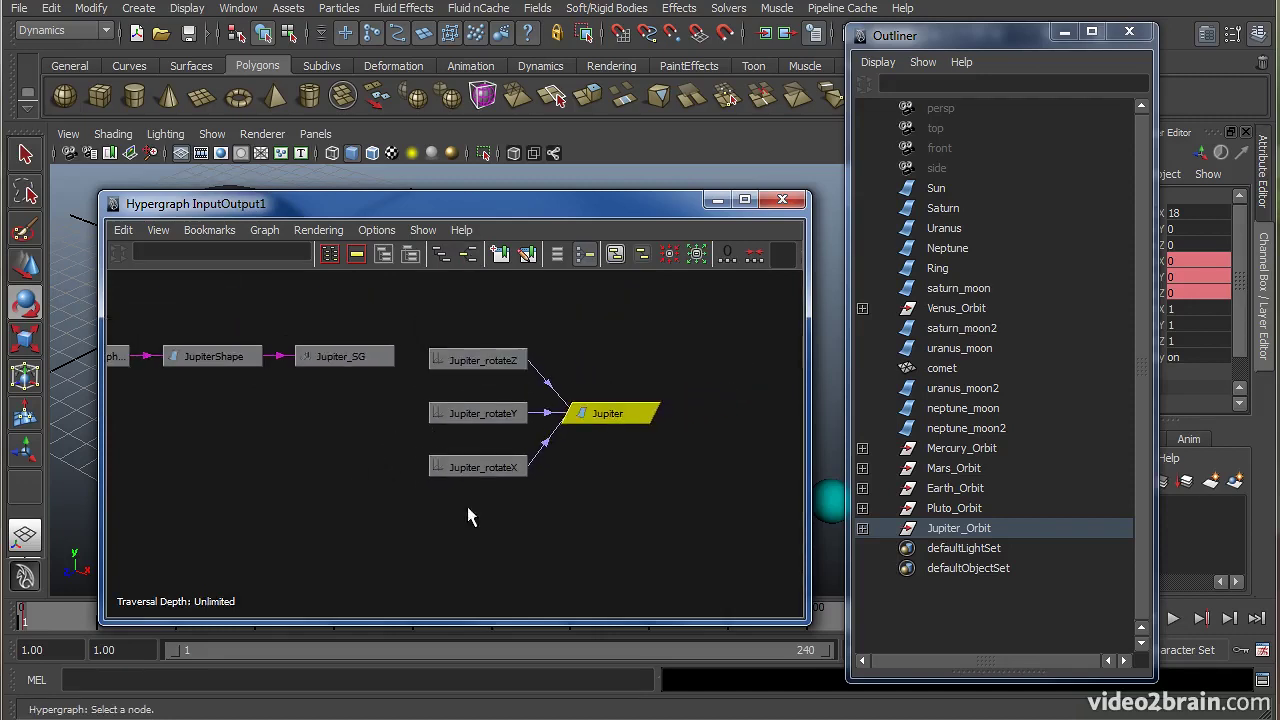
# Examine how Jupiter_rotateX, Jupiter_rotateY and Jupiter_rotateZ connect to Jupiter, and move the Jupiter node farther away from them
pyautogui.moveTo(481, 430); pyautogui.dragTo(431, 336)
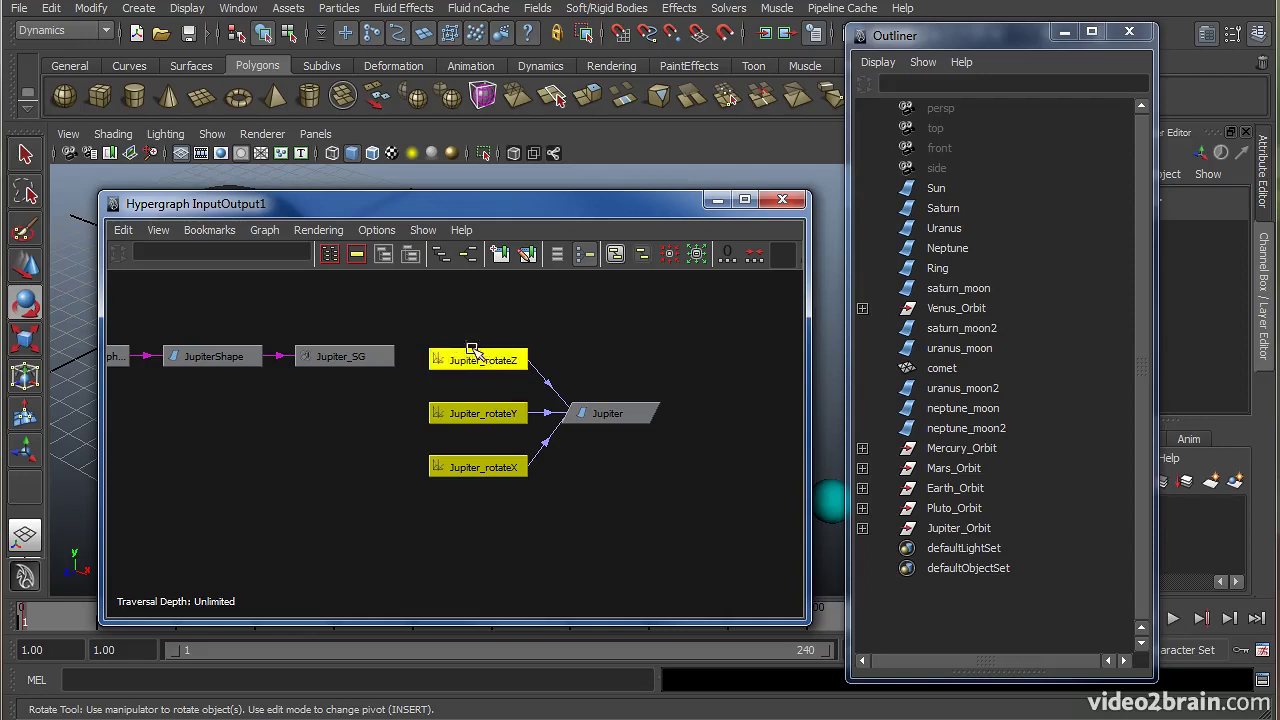
pyautogui.scroll(5, 580, 395)
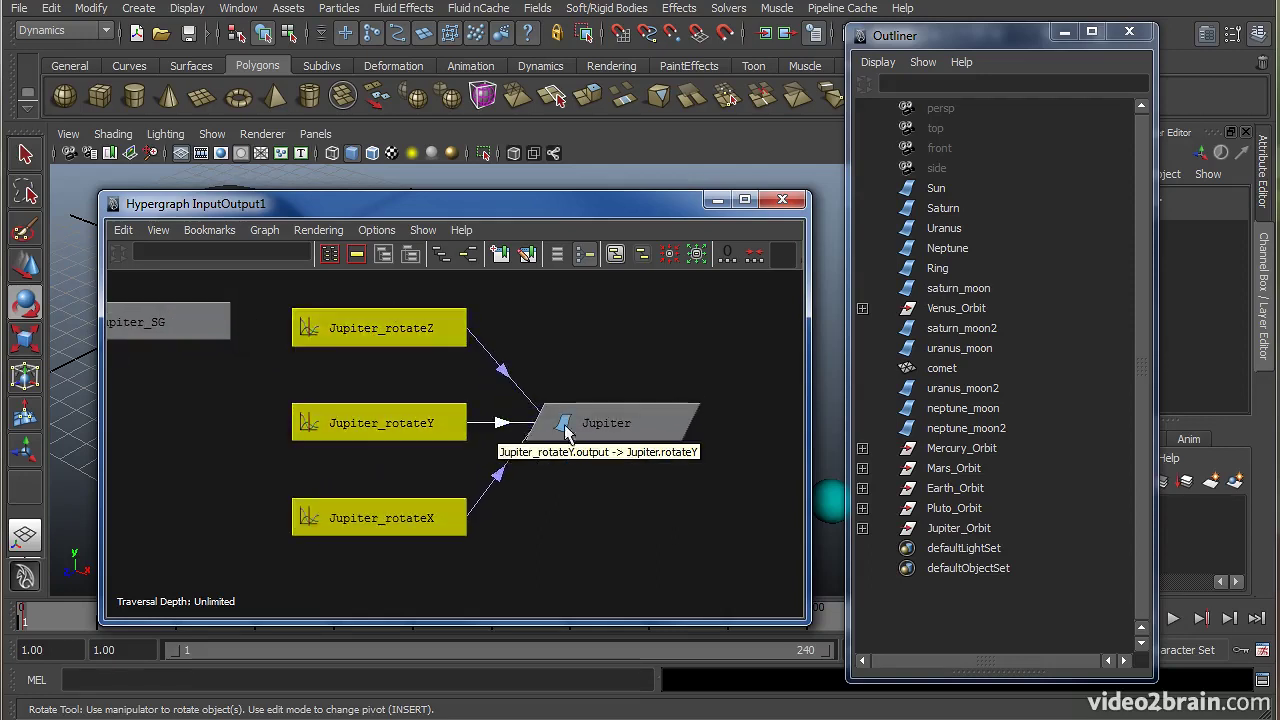
pyautogui.keyDown('alt'); pyautogui.moveTo(540, 409); pyautogui.dragTo(510, 407, button='middle'); pyautogui.keyUp('alt')
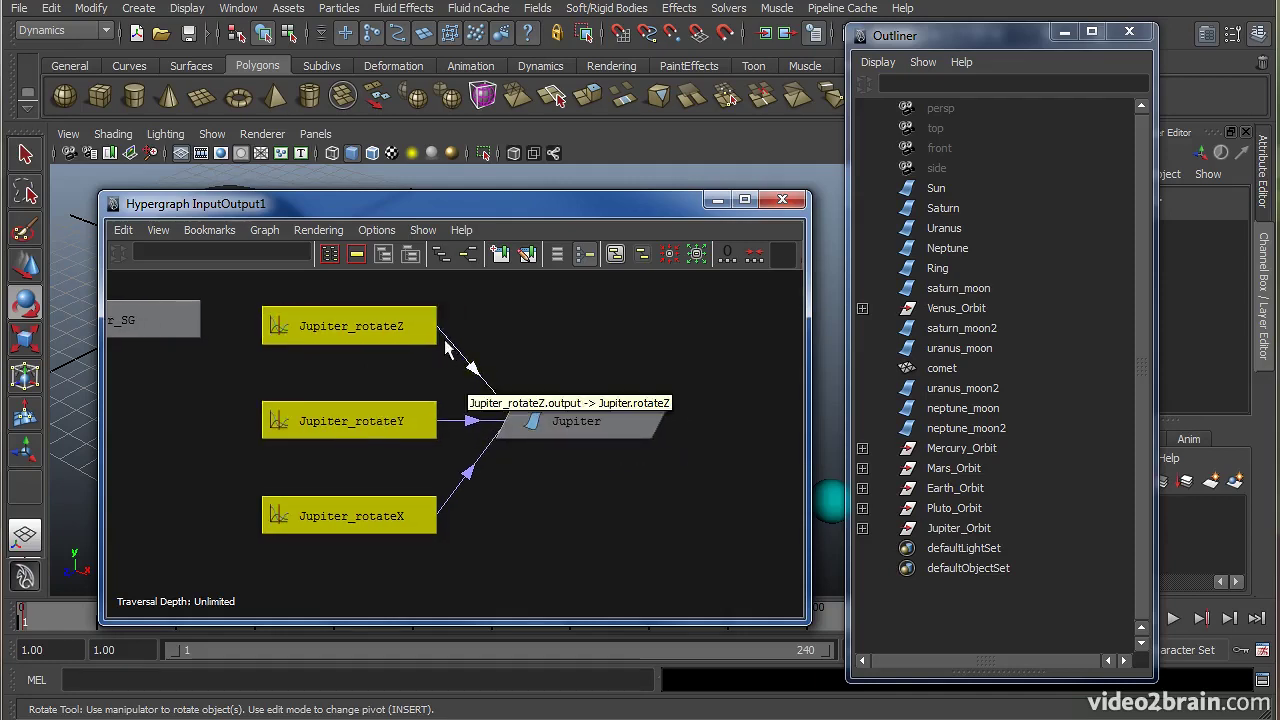
pyautogui.moveTo(583, 411); pyautogui.dragTo(655, 378)
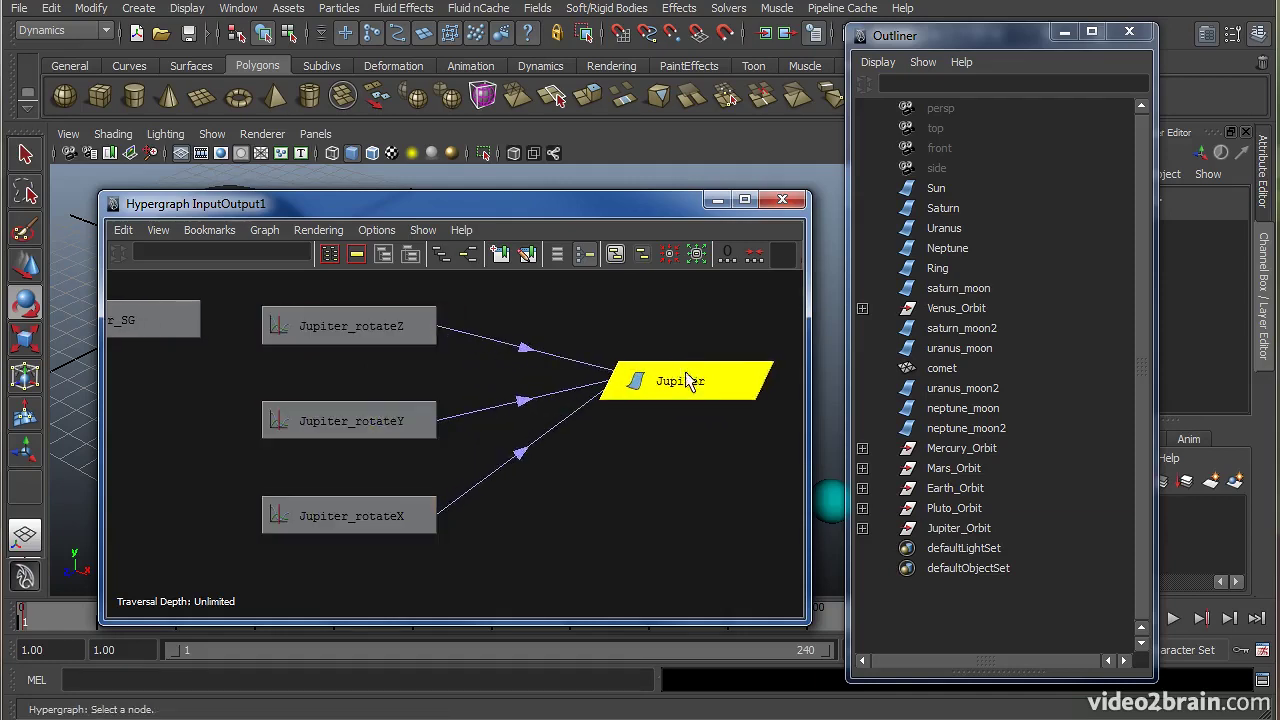
# Select the Jupiter_rotateX, Jupiter_rotateY and Jupiter_rotateZ nodes to view them together, and move the Jupiter node roughly level with Jupiter_rotateY
pyautogui.moveTo(625, 203)
pyautogui.mouseDown()
pyautogui.moveTo(624, 515)
pyautogui.moveTo(612, 201)
pyautogui.mouseUp()
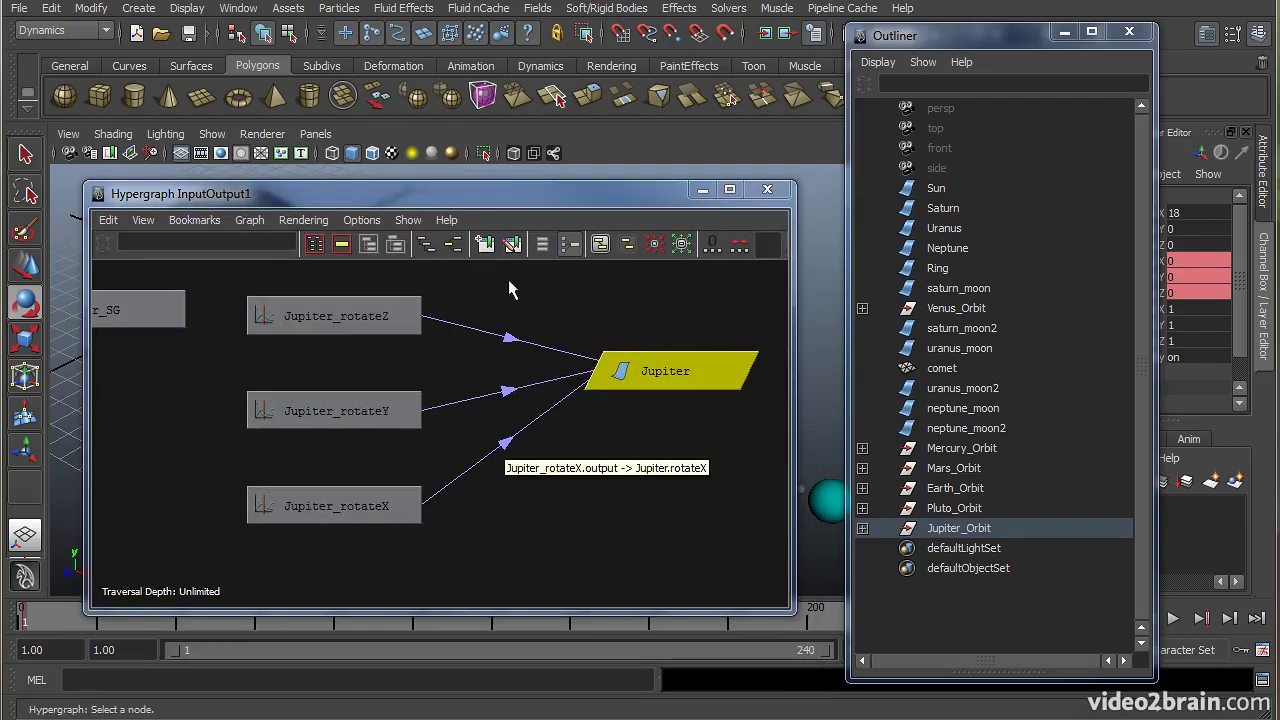
pyautogui.moveTo(345, 540); pyautogui.dragTo(321, 366)
pyautogui.press('e')
pyautogui.keyDown('alt'); pyautogui.moveTo(369, 404); pyautogui.dragTo(297, 420, button='middle'); pyautogui.keyUp('alt')
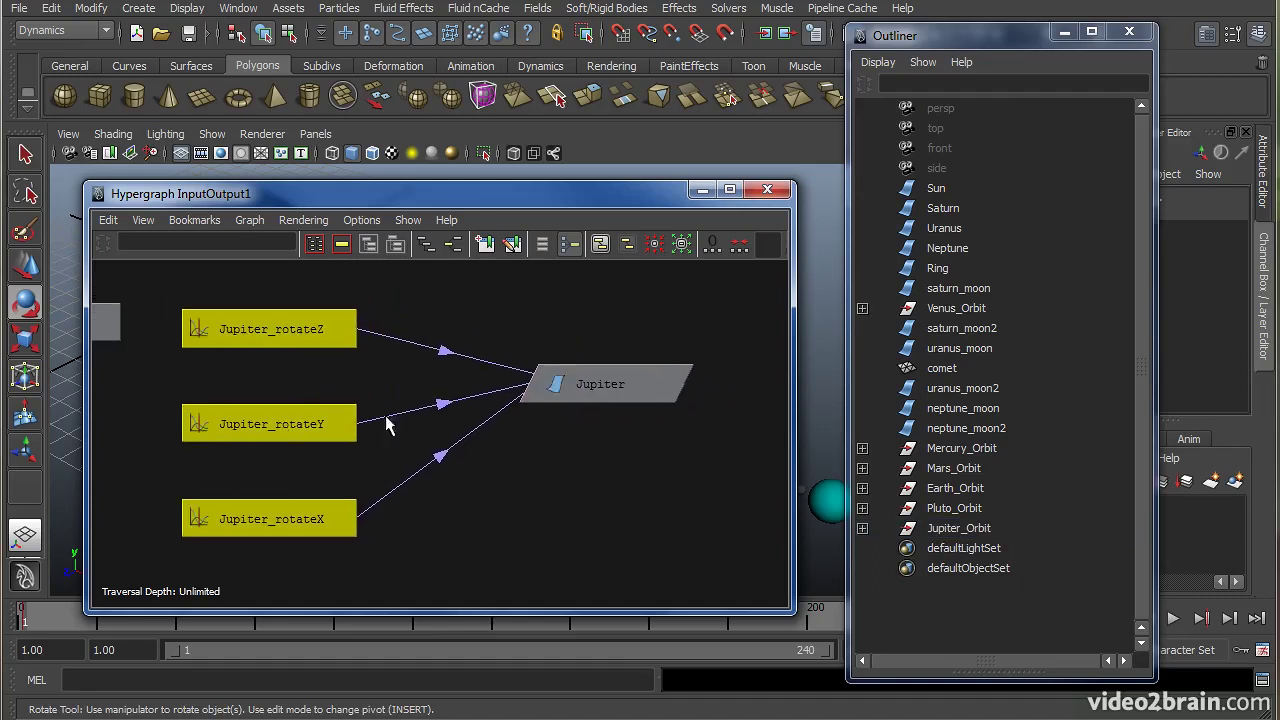
pyautogui.moveTo(586, 380); pyautogui.dragTo(580, 414)
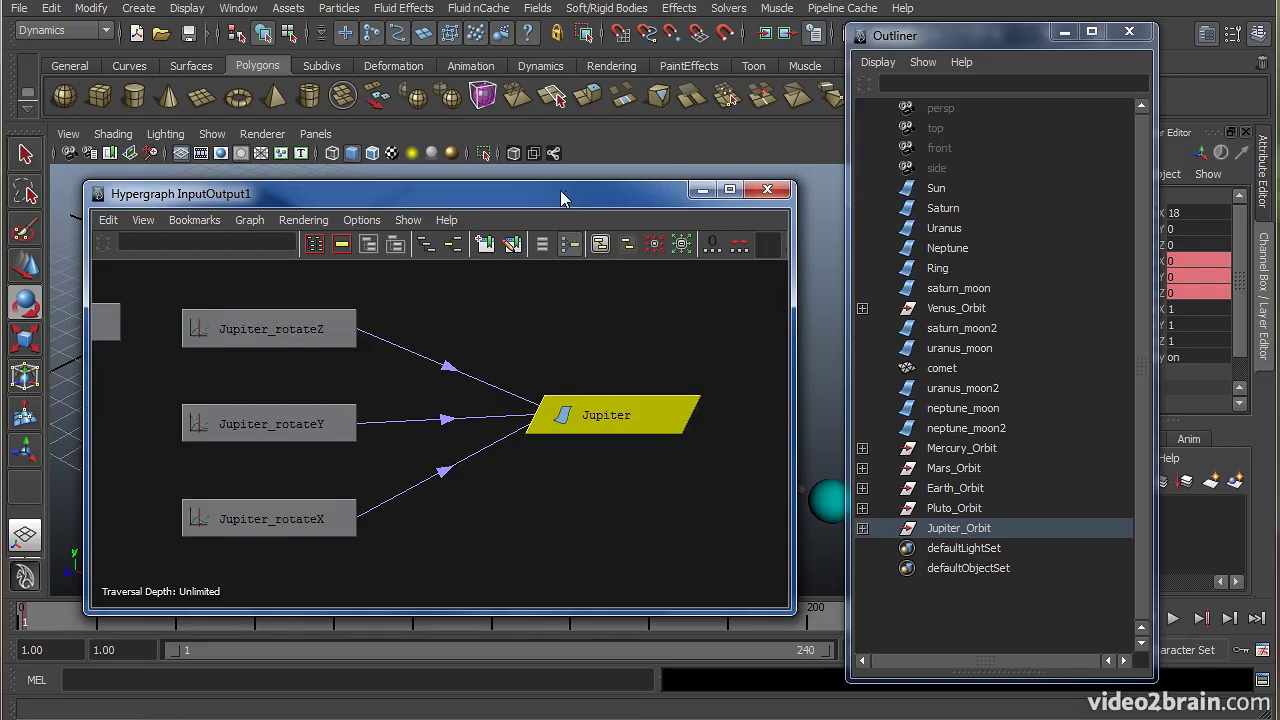
# Return the Hypergraph to the scene hierarchy and expand Jupiter_Orbit in the Outliner to compare both structures
pyautogui.click(427, 250)
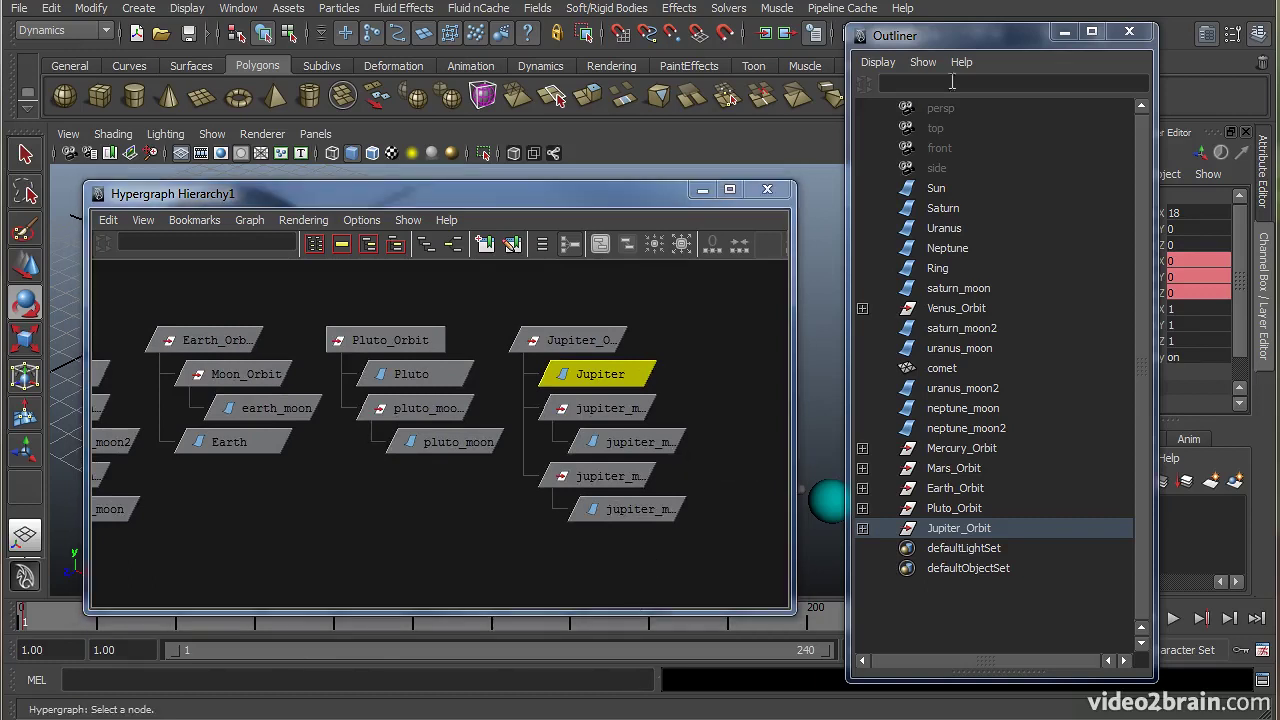
pyautogui.moveTo(886, 36); pyautogui.dragTo(893, 31)
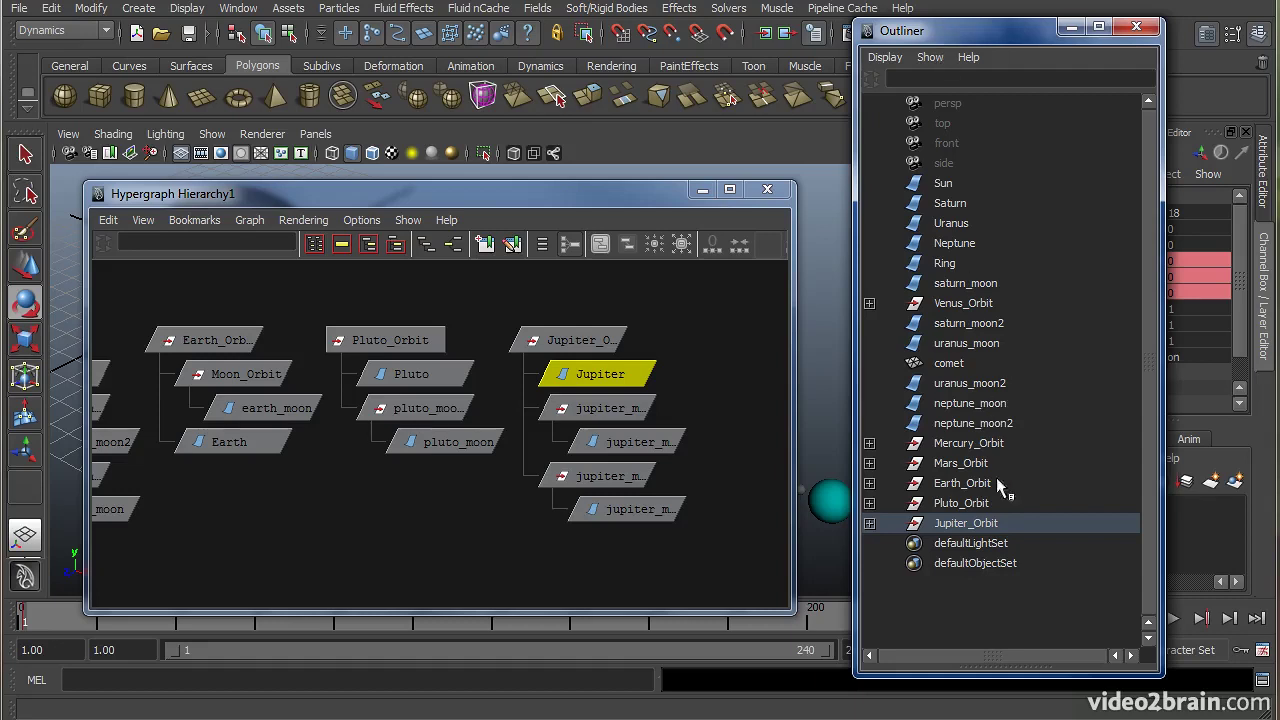
pyautogui.click(870, 523)
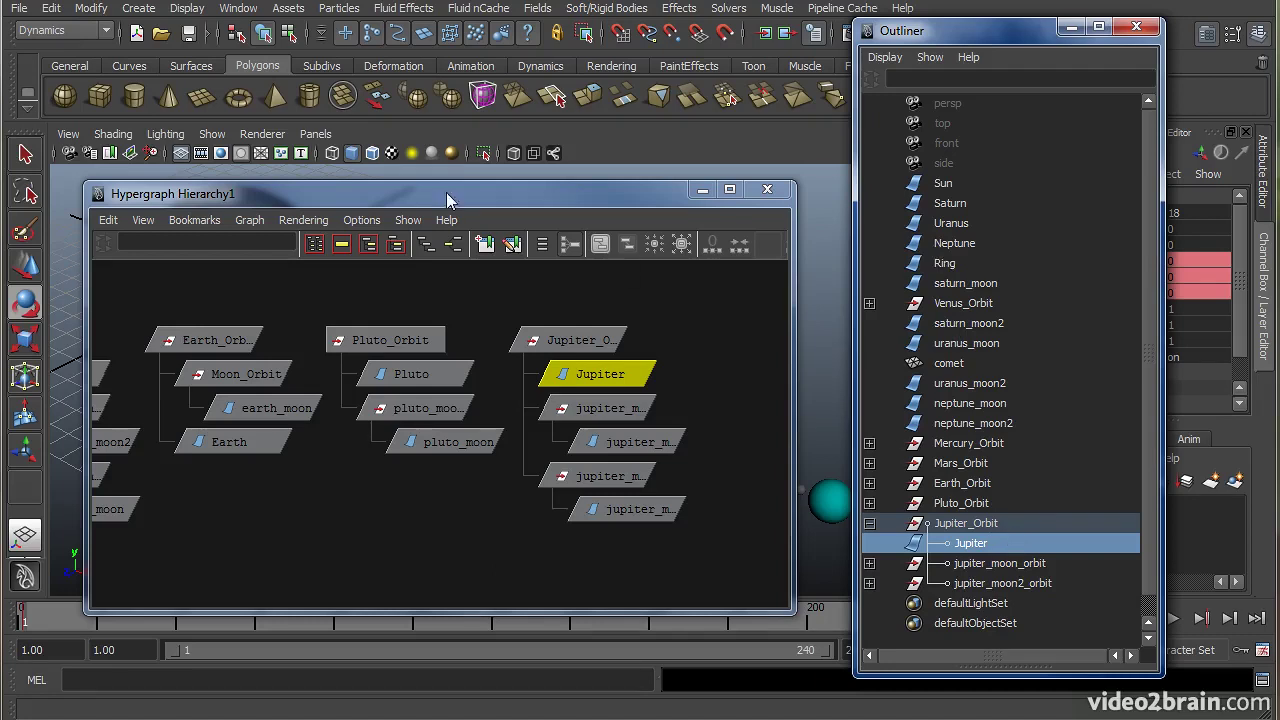
pyautogui.click(386, 200)
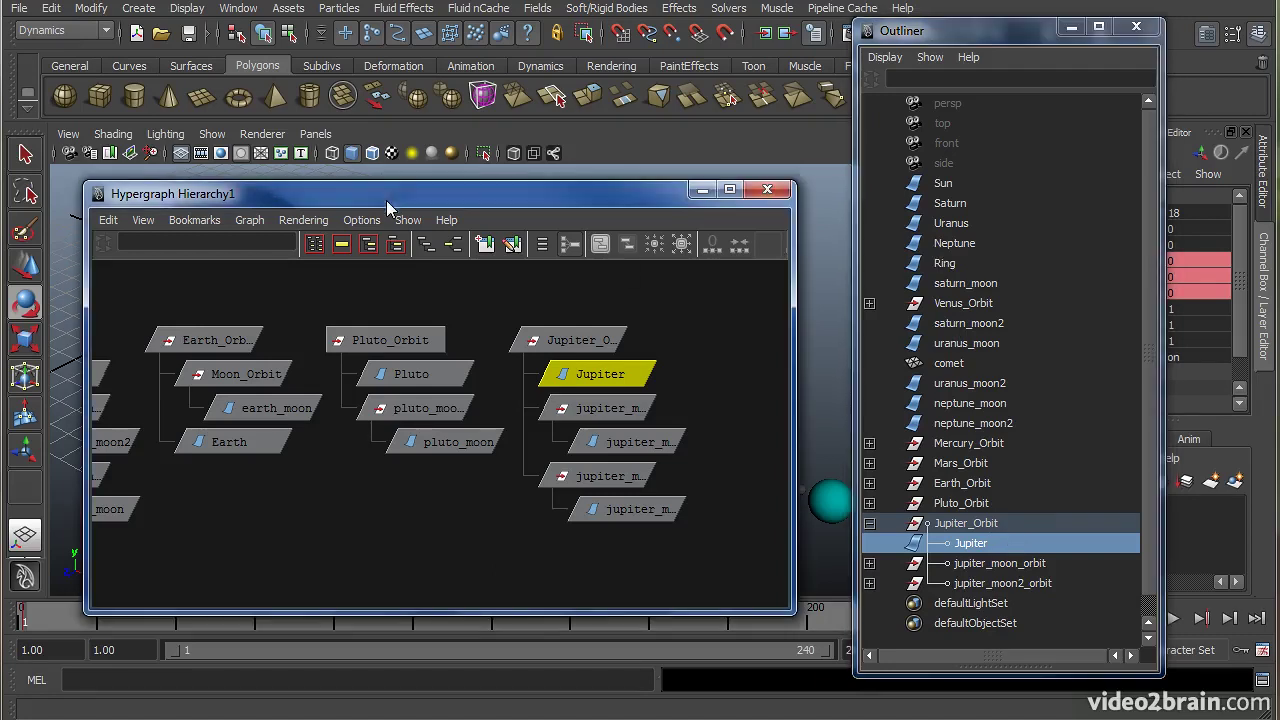
# Graph Jupiter's input and output connections again, move the Hypergraph window aside and close the Outliner
pyautogui.click(450, 247)
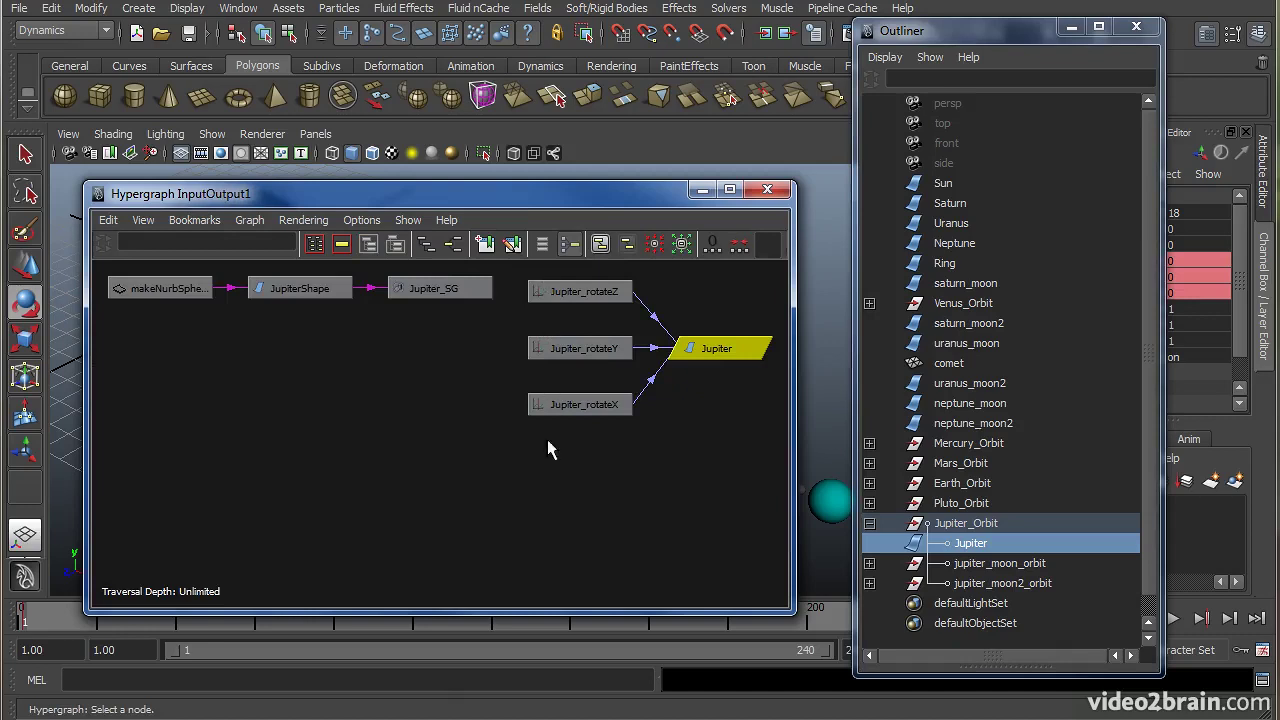
pyautogui.moveTo(628, 348)
pyautogui.moveTo(565, 190); pyautogui.dragTo(533, 239)
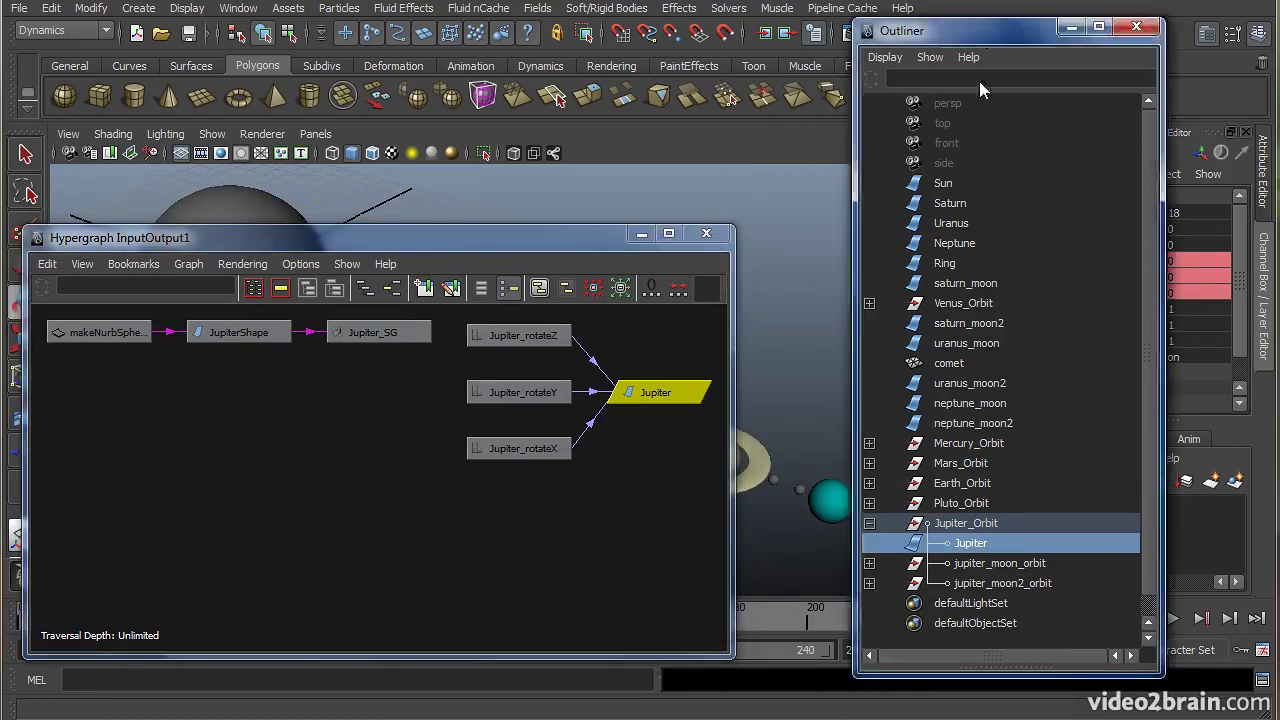
pyautogui.click(1136, 26)
# Inspect the connections between the three Jupiter rotation nodes and the Jupiter node, selecting Jupiter to view its channels
pyautogui.keyDown('alt'); pyautogui.moveTo(514, 515); pyautogui.dragTo(486, 558, button='middle'); pyautogui.keyUp('alt')
pyautogui.scroll(3, 491, 523)
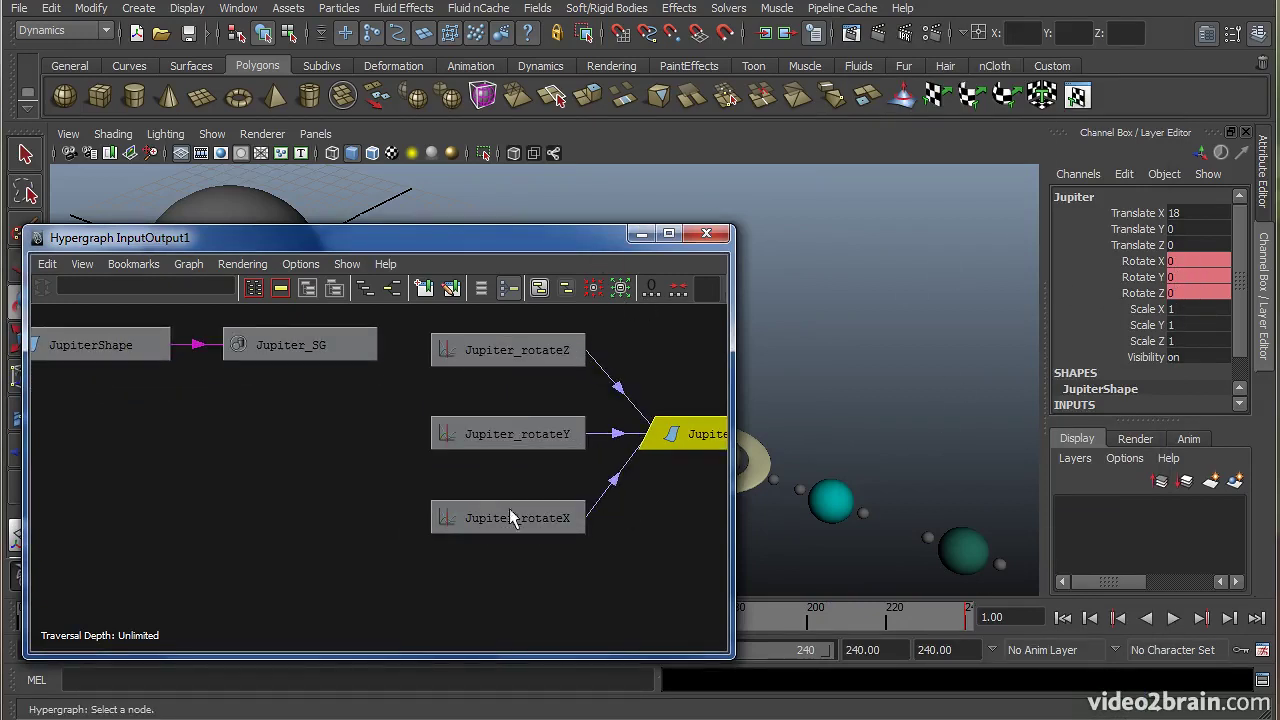
pyautogui.keyDown('alt'); pyautogui.moveTo(509, 508); pyautogui.dragTo(461, 525, button='middle'); pyautogui.keyUp('alt')
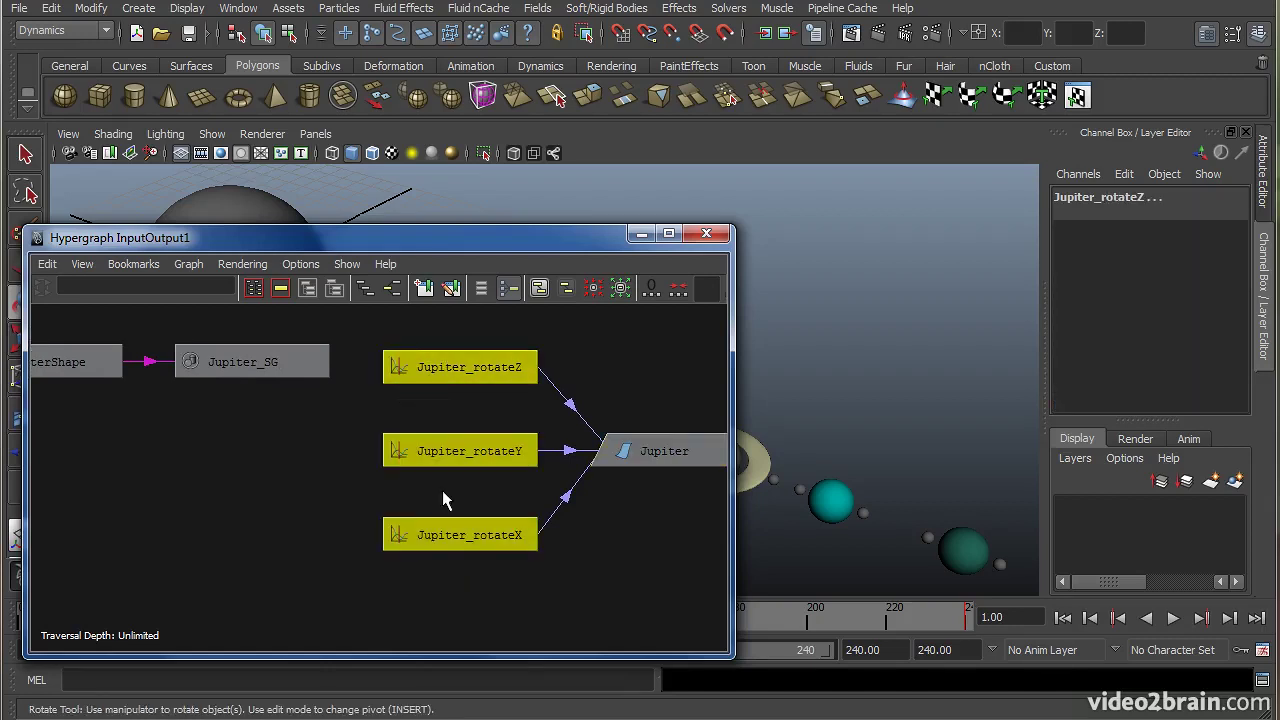
pyautogui.keyDown('alt'); pyautogui.moveTo(442, 490); pyautogui.dragTo(371, 491, button='middle'); pyautogui.keyUp('alt')
pyautogui.click(405, 418)
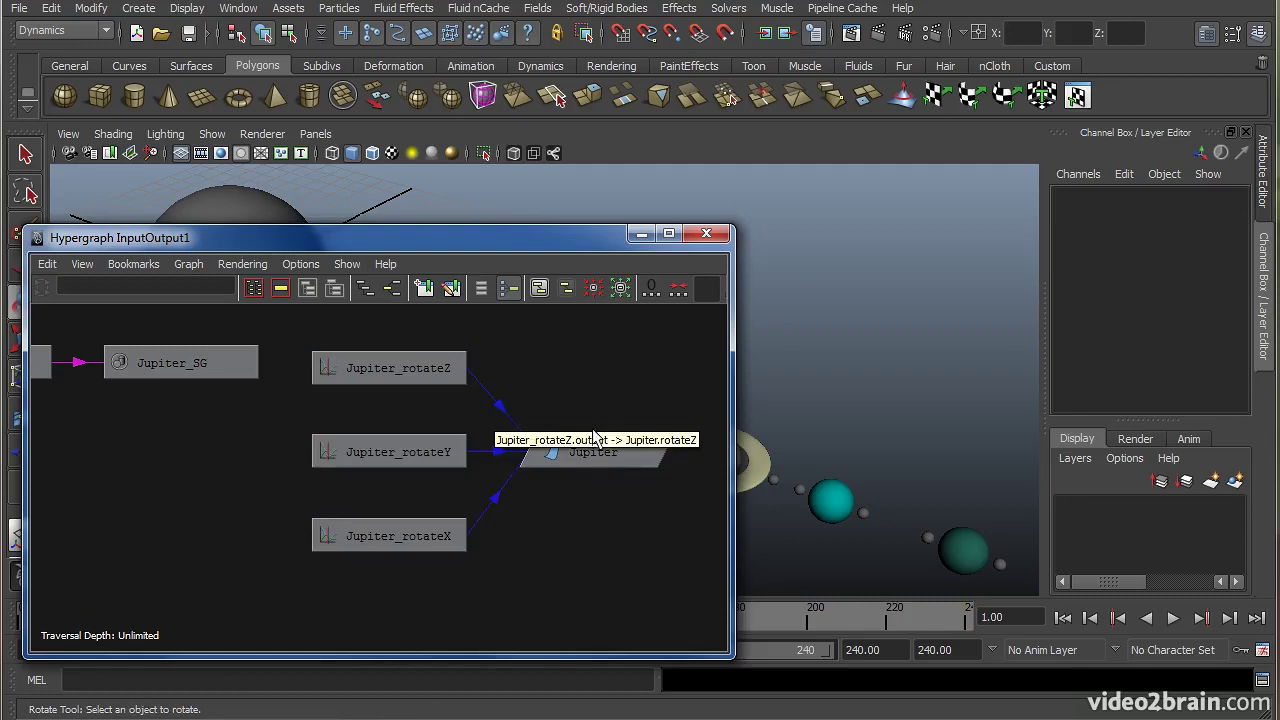
pyautogui.click(578, 455)
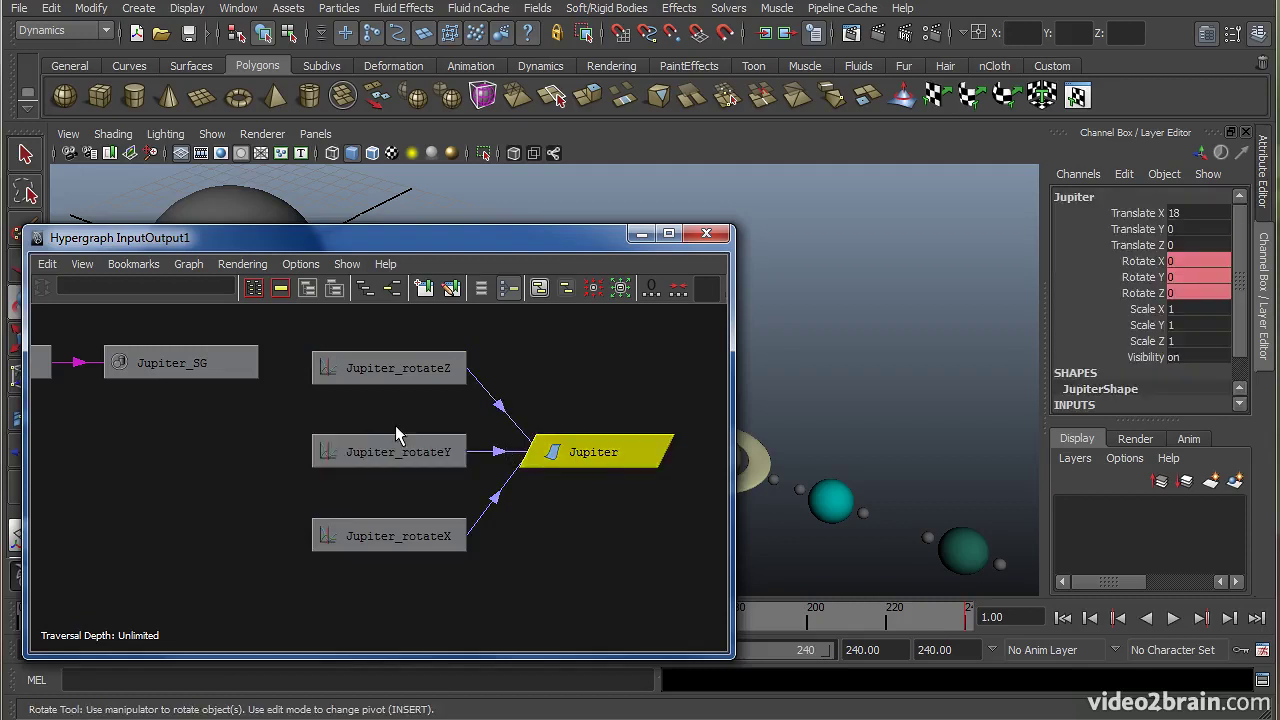
# Delete the Jupiter_rotateY node and select Jupiter to check its rotation channels
pyautogui.click(362, 452)
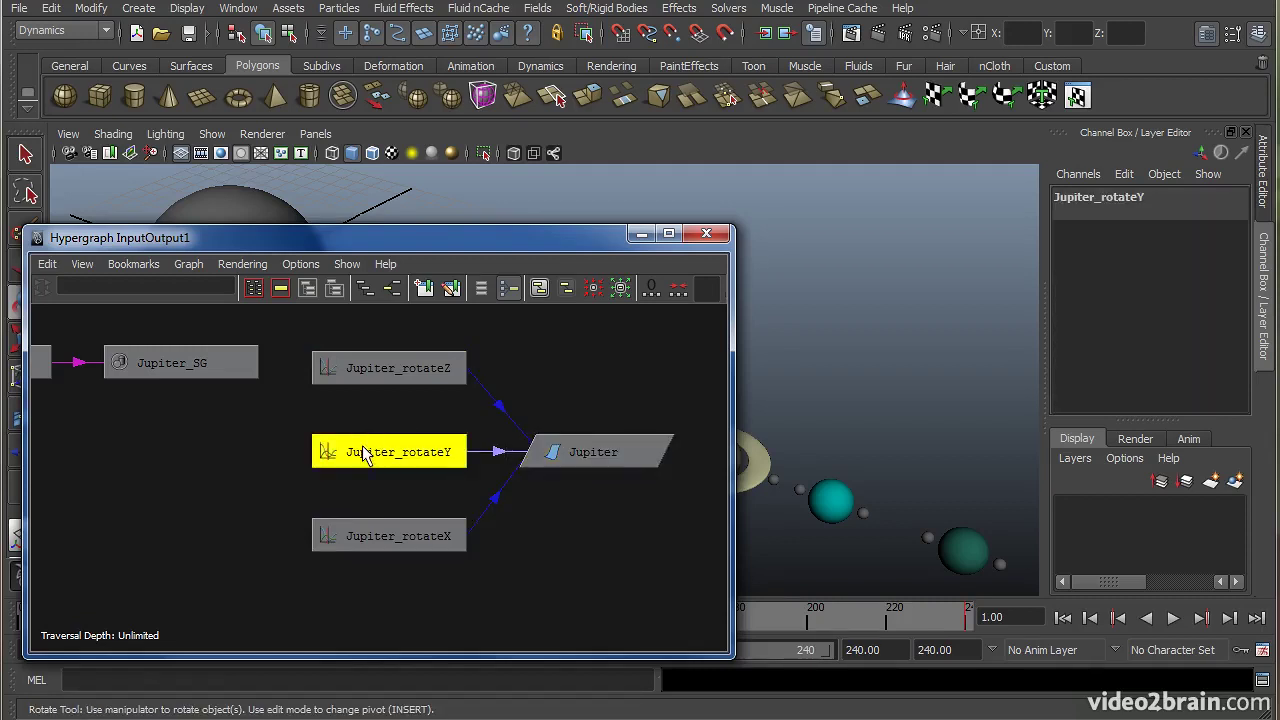
pyautogui.press('Delete')
pyautogui.click(585, 490)
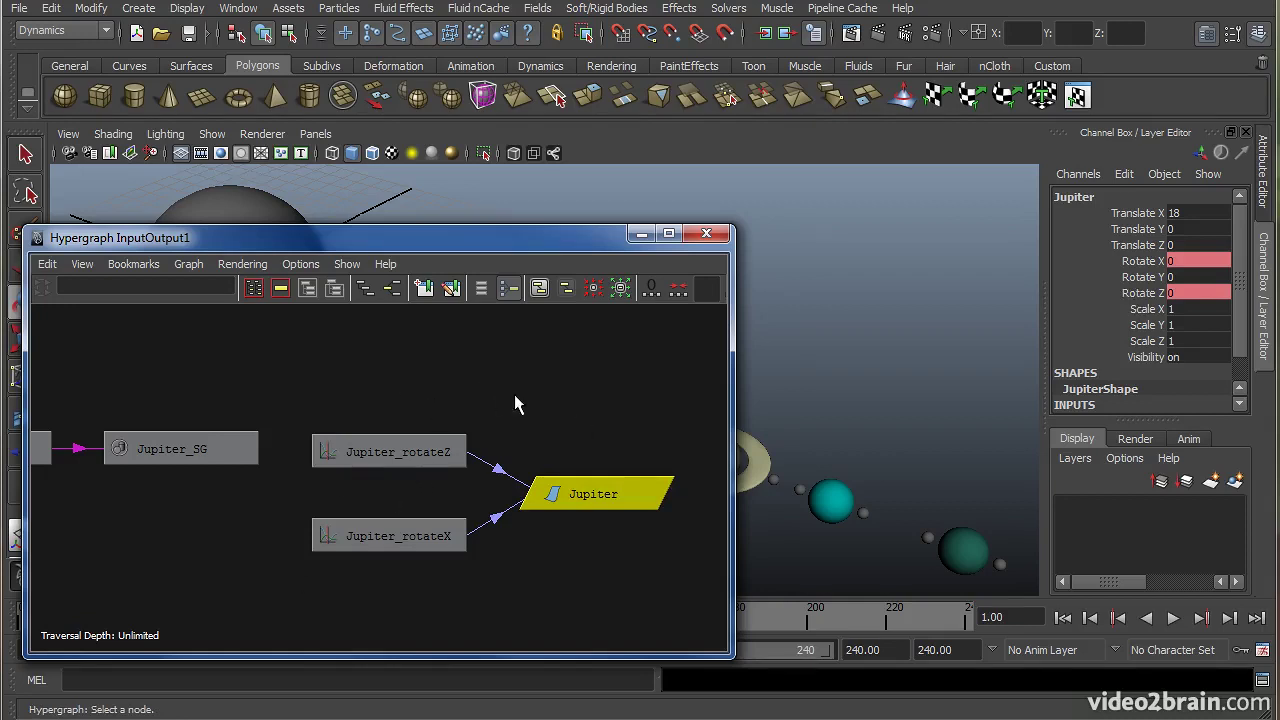
# Undo the deletion of Jupiter_rotateY and reselect the Jupiter node to check its channels
pyautogui.hotkey('ctrl', 'z')
pyautogui.hotkey('ctrl', 'z')
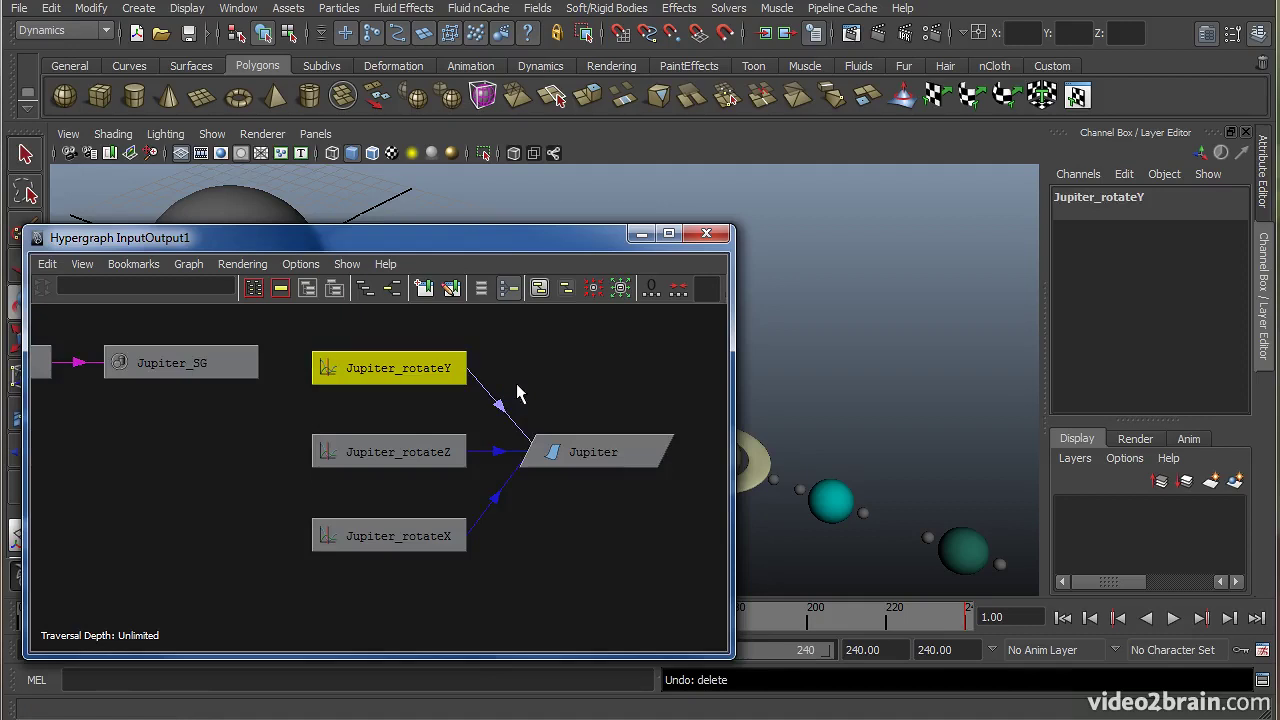
pyautogui.click(416, 420)
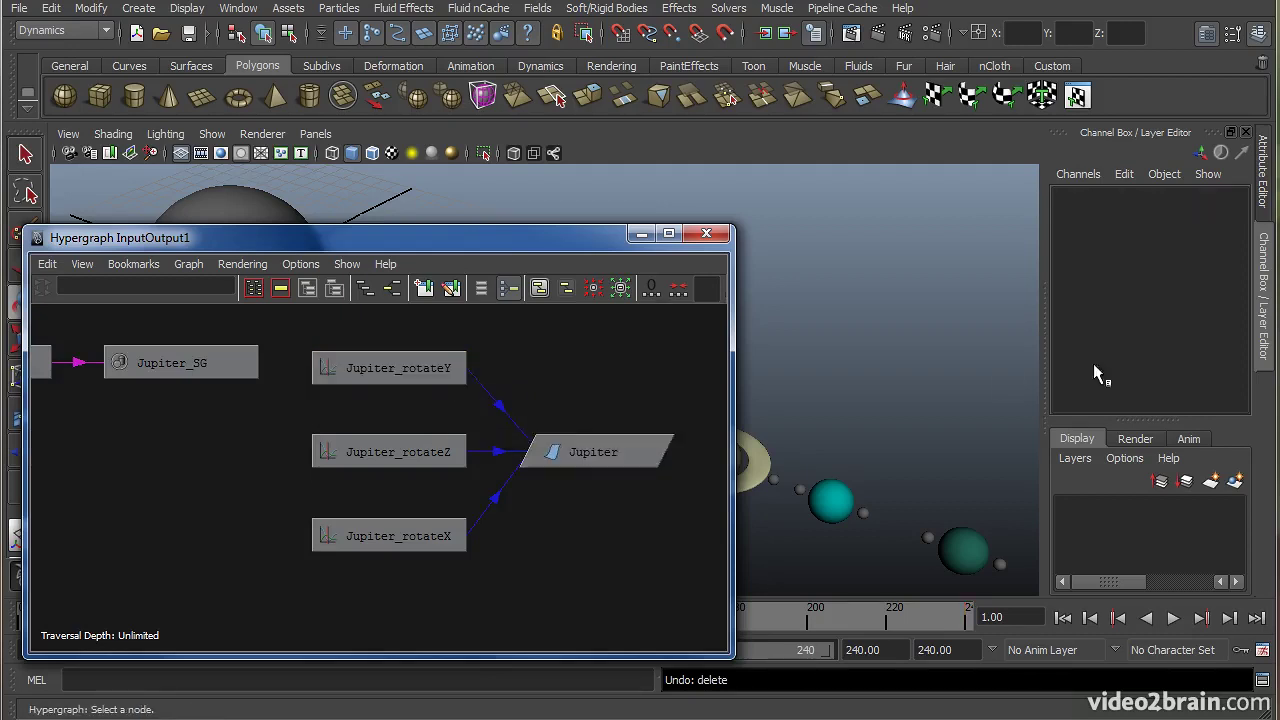
pyautogui.click(643, 452)
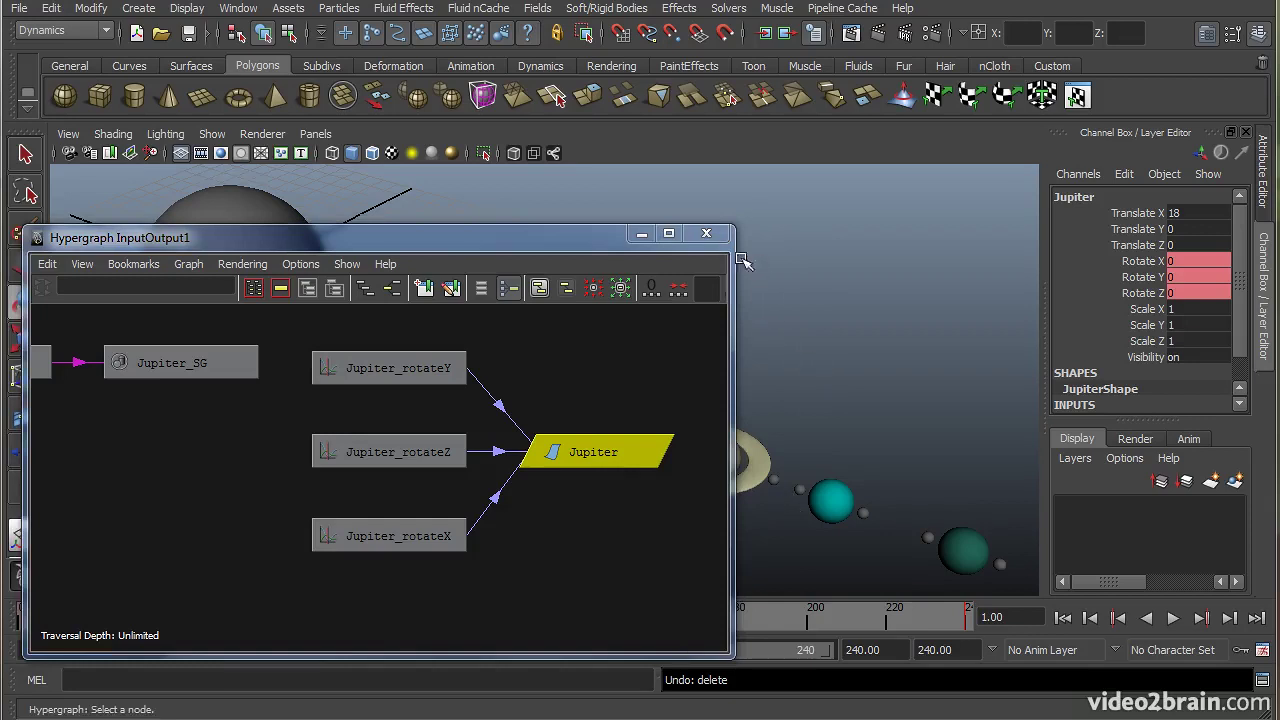
# Close the Hypergraph and clear the selection in the perspective view of the solar system
pyautogui.click(706, 233)
pyautogui.moveTo(850, 715); pyautogui.dragTo(760, 54)
pyautogui.click(904, 55)
pyautogui.keyDown('alt'); pyautogui.moveTo(445, 367); pyautogui.dragTo(420, 380); pyautogui.keyUp('alt')
pyautogui.click(380, 390)
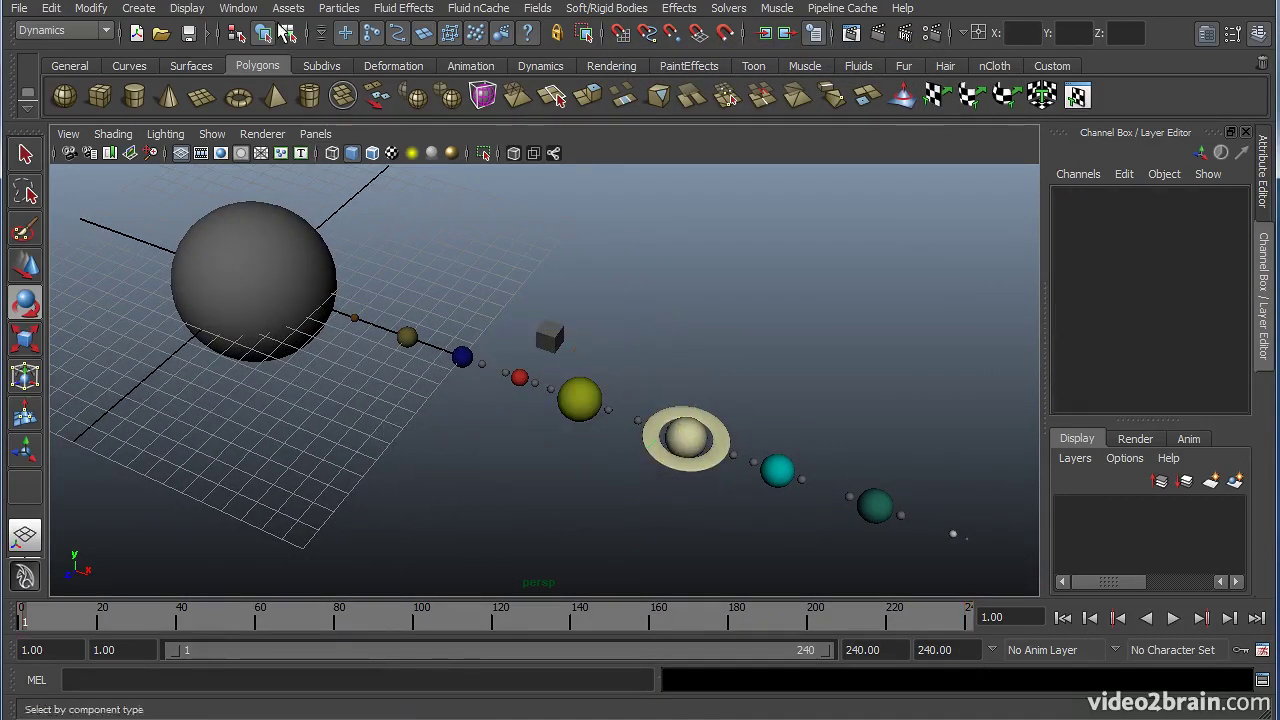
# Open the Hypershade, bring its window fully into view and enlarge the area holding the material swatches
pyautogui.click(237, 9)
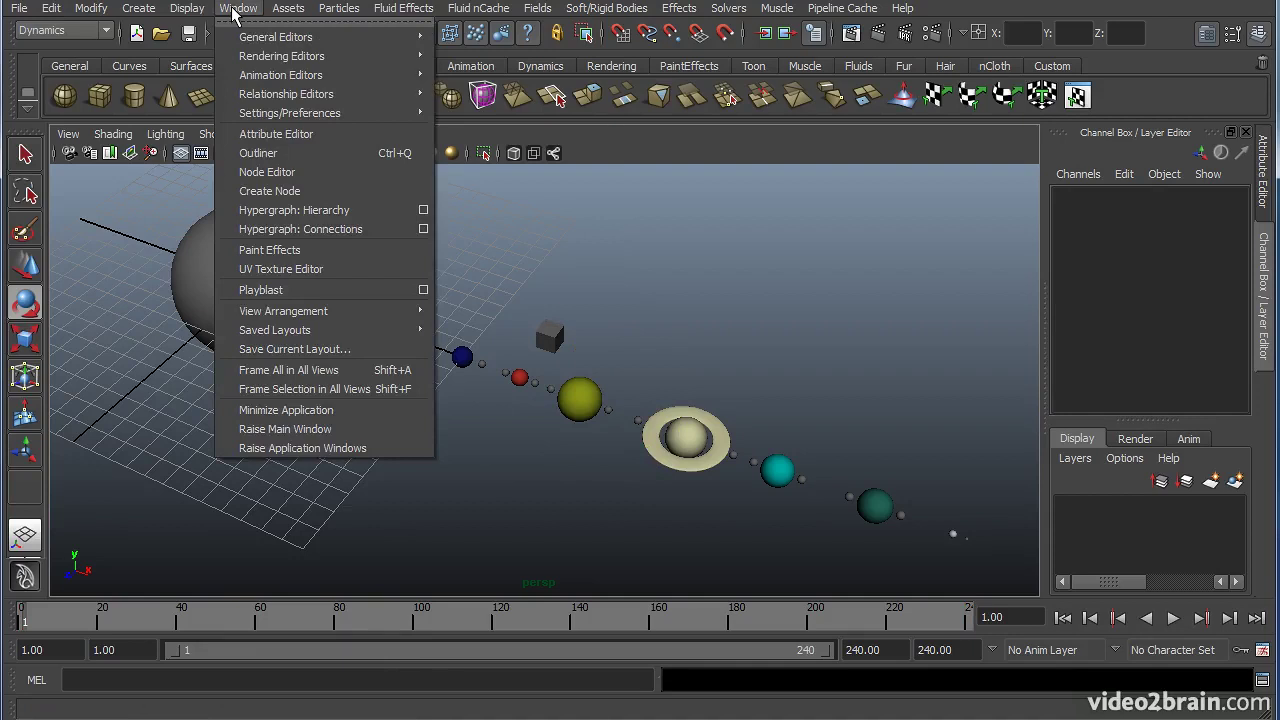
pyautogui.moveTo(290, 56)
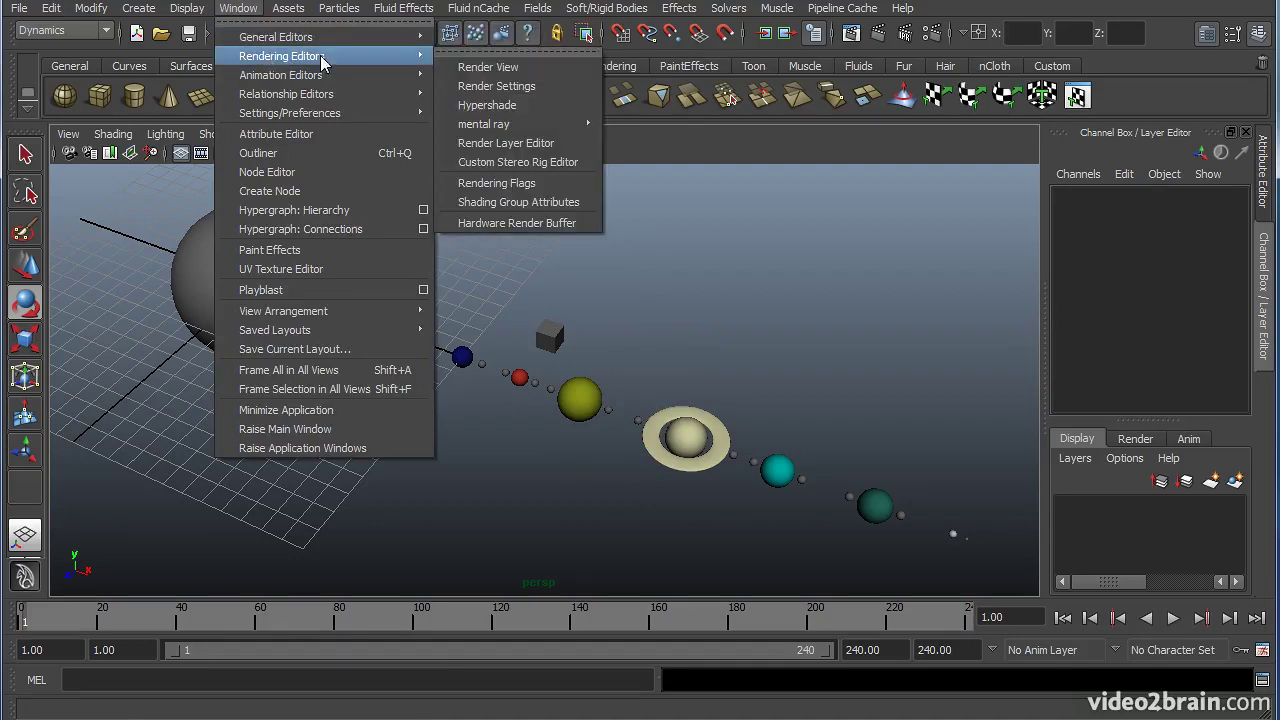
pyautogui.click(497, 104)
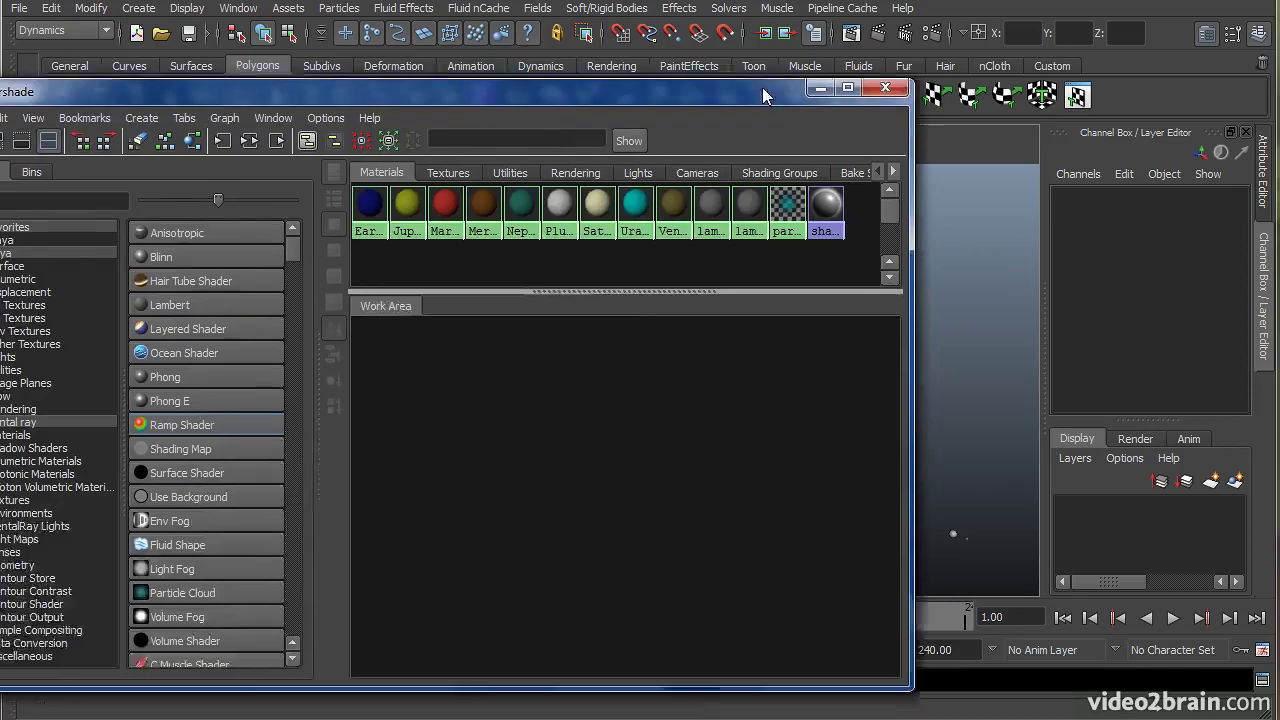
pyautogui.moveTo(762, 87); pyautogui.dragTo(857, 76)
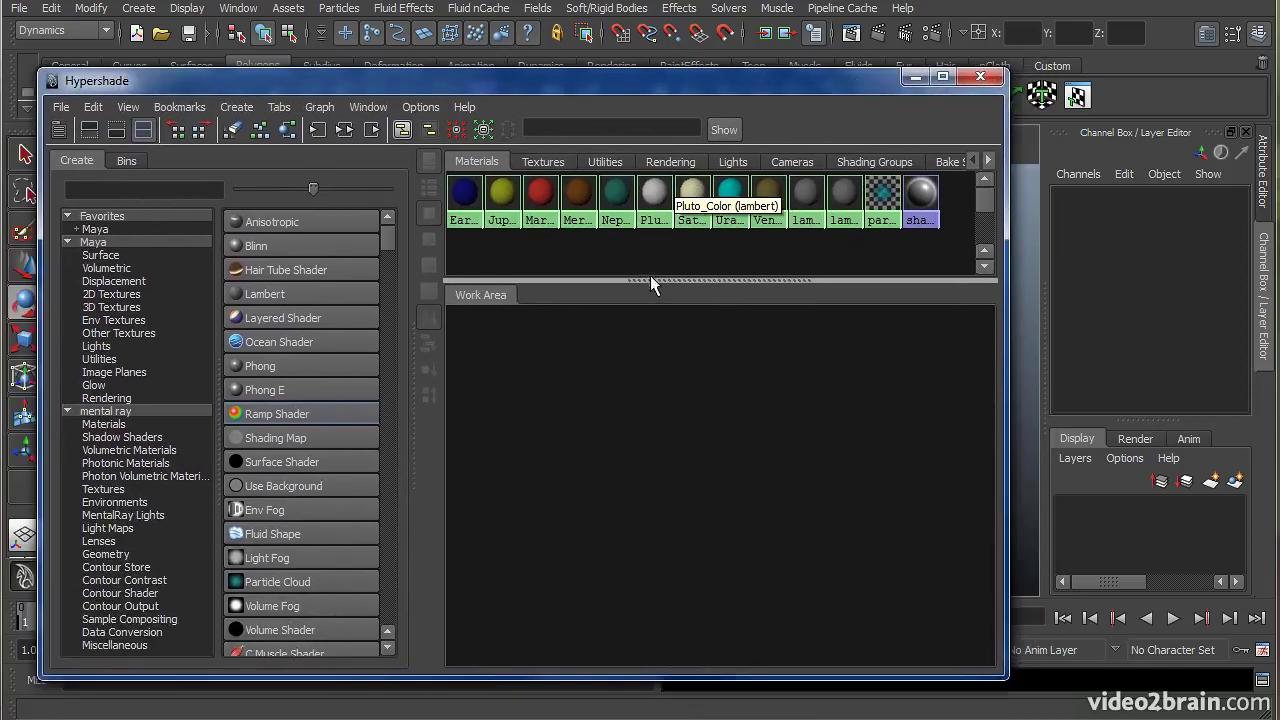
pyautogui.moveTo(650, 277); pyautogui.dragTo(651, 379)
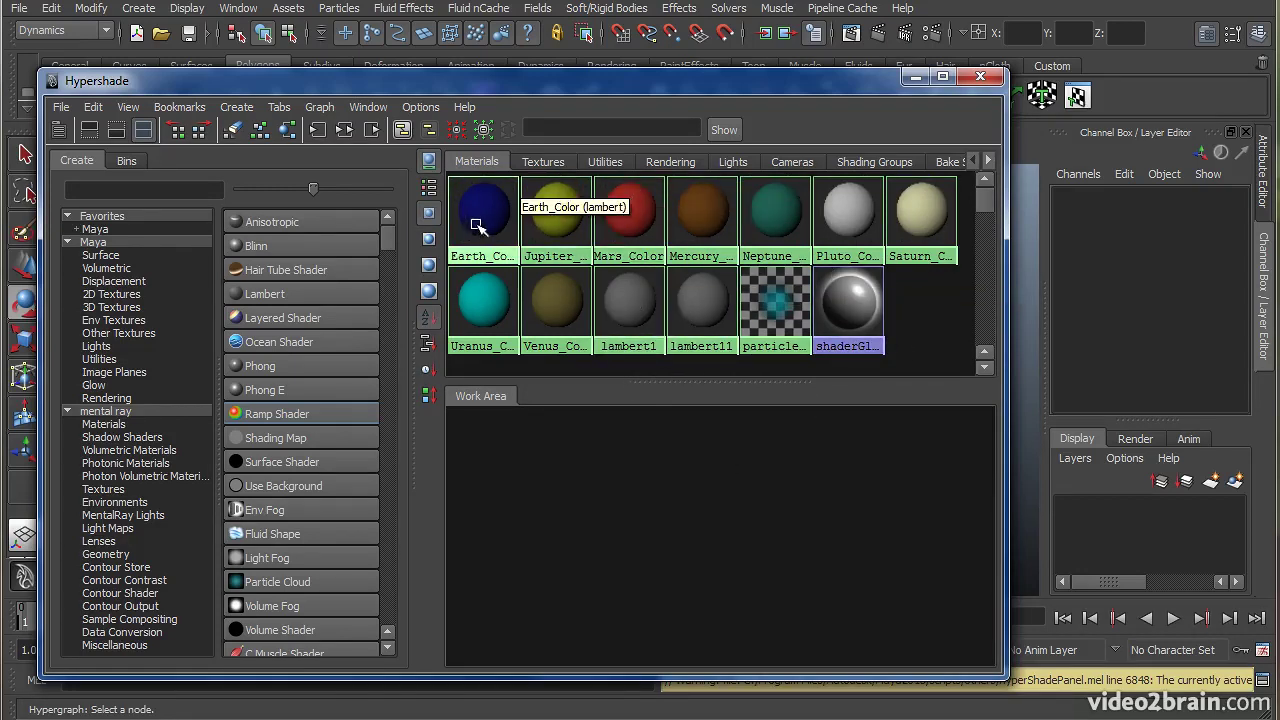
# Place the Earth_Color material in the Hypershade work area and fit it comfortably in view
pyautogui.moveTo(483, 205); pyautogui.dragTo(604, 506, button='middle')
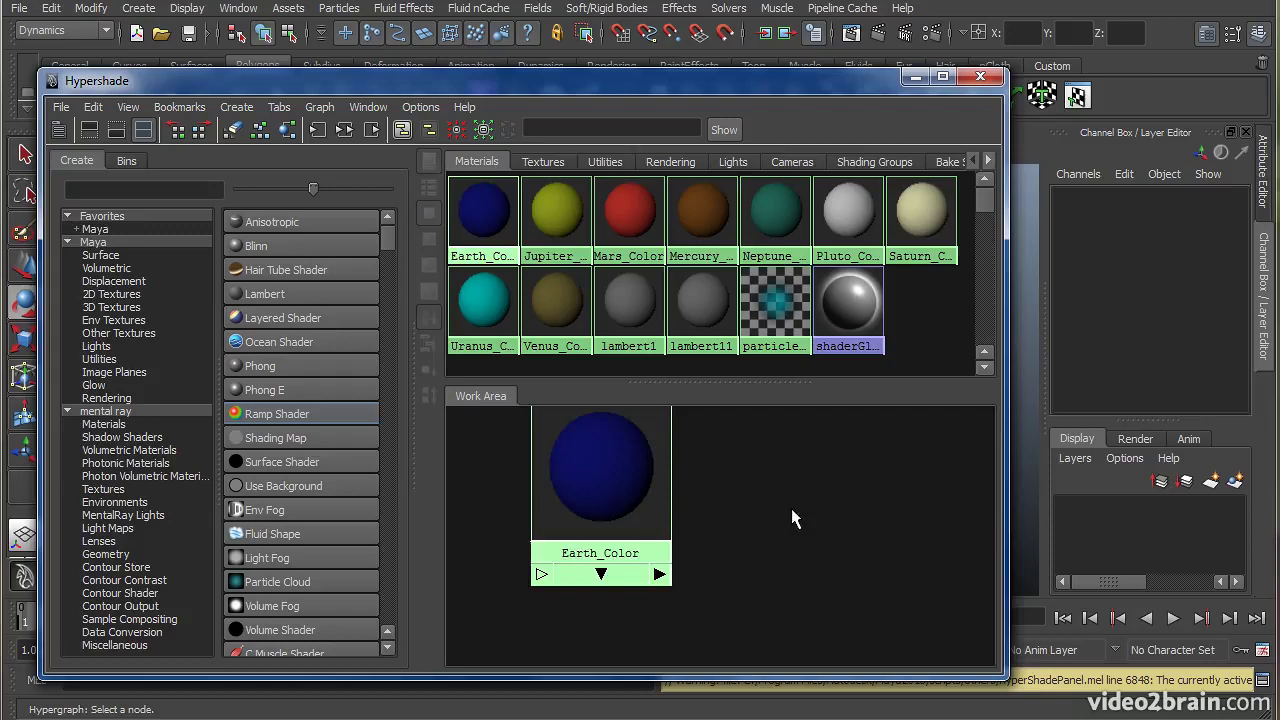
pyautogui.click(760, 505)
pyautogui.keyDown('alt'); pyautogui.moveTo(716, 476); pyautogui.dragTo(800, 518, button='middle'); pyautogui.keyUp('alt')
pyautogui.keyDown('alt'); pyautogui.moveTo(838, 509); pyautogui.dragTo(757, 520, button='right'); pyautogui.keyUp('alt')
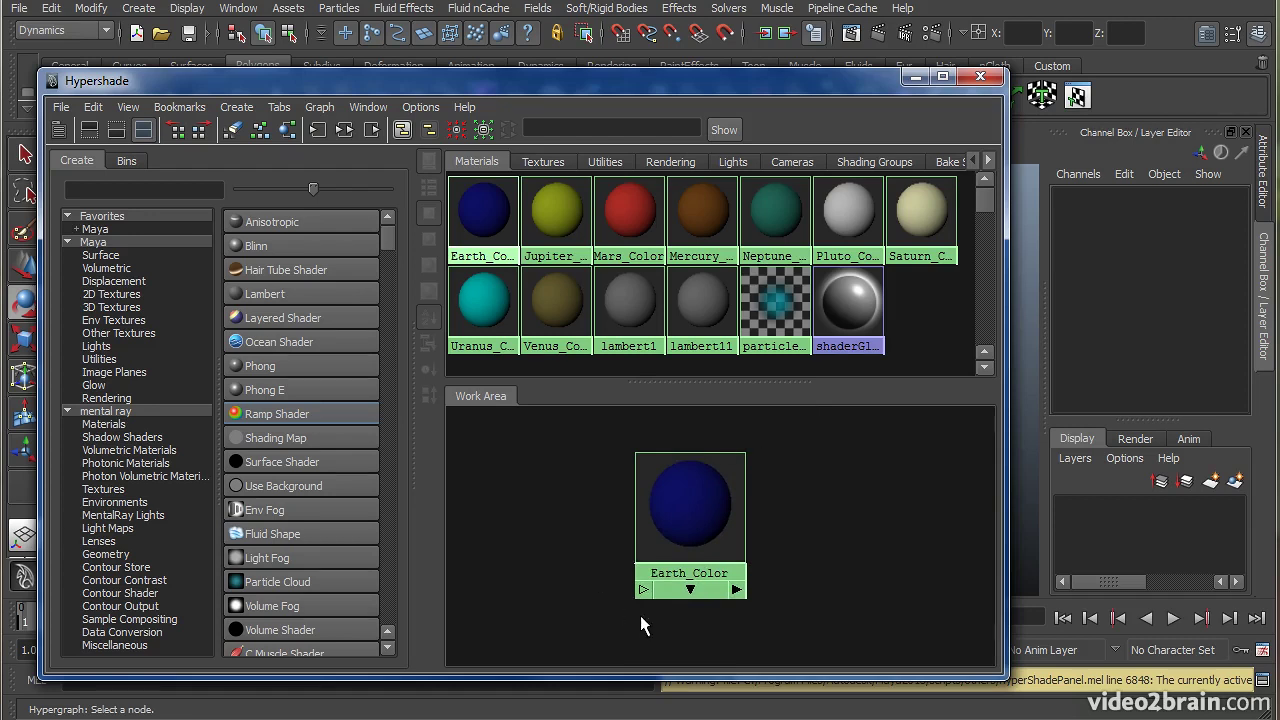
# Graph the input and output connections of Earth_Color and examine its link to Earth_SG
pyautogui.click(705, 495)
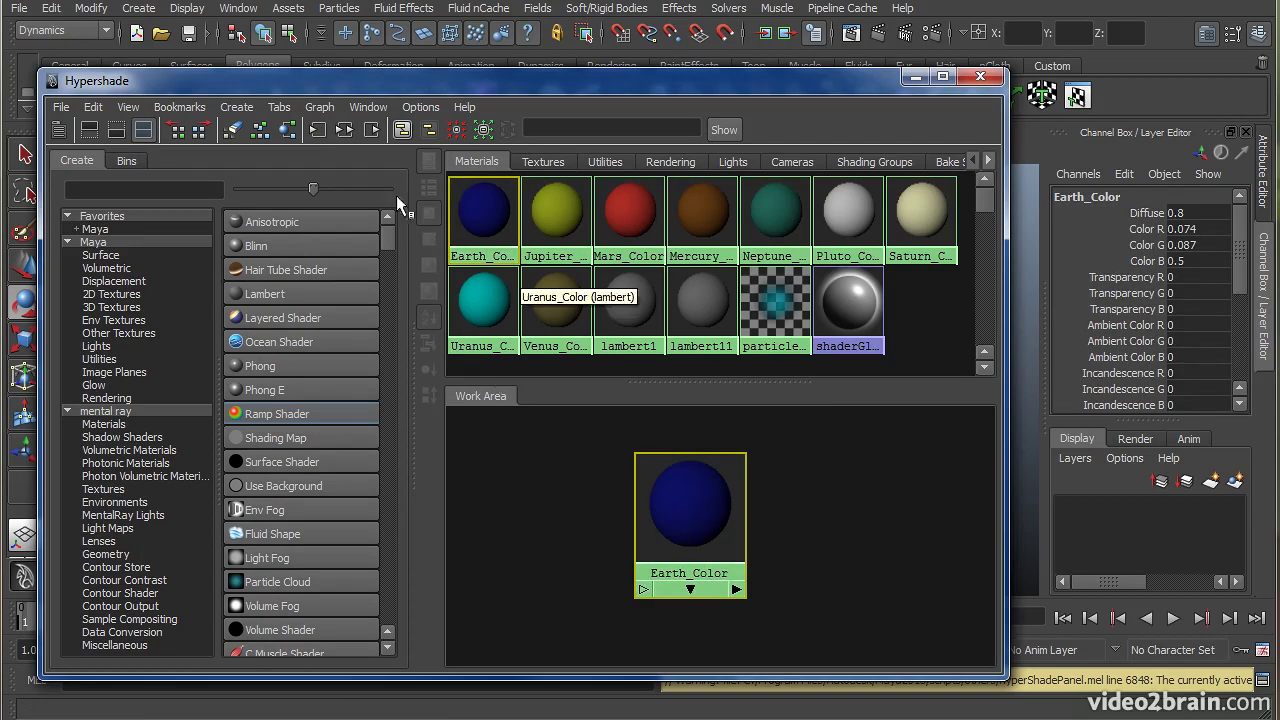
pyautogui.click(343, 131)
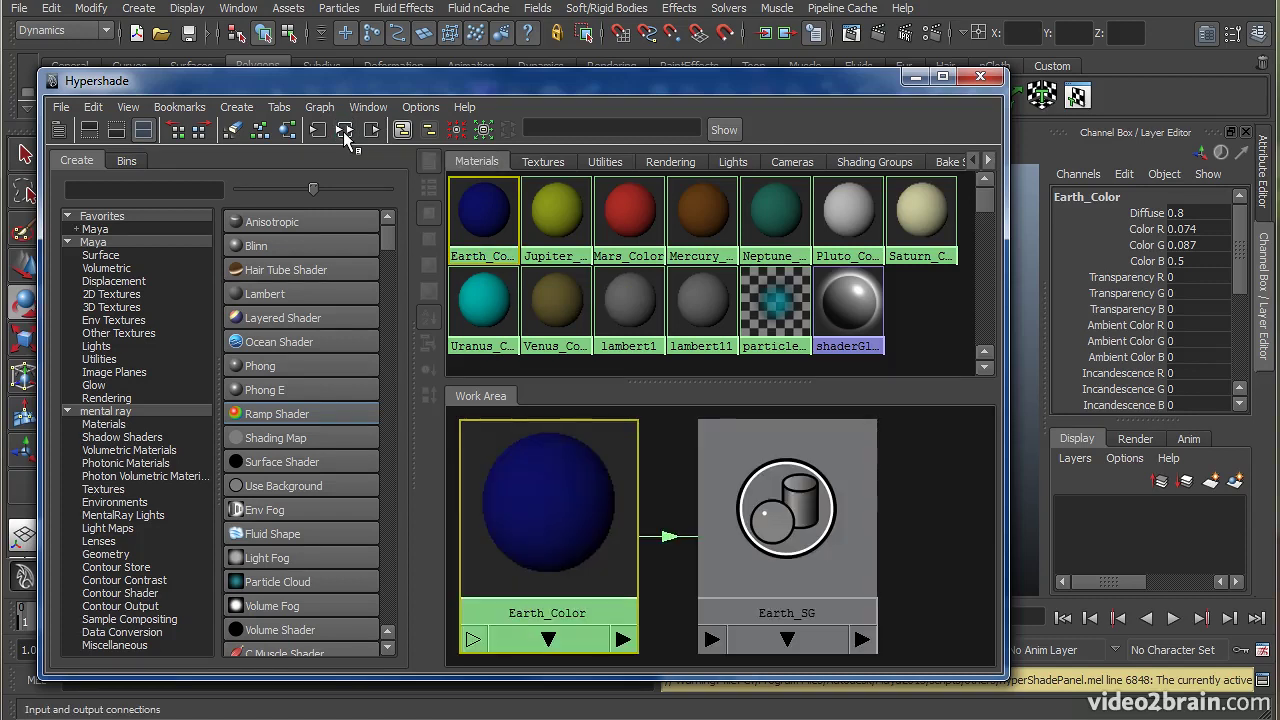
pyautogui.scroll(-2, 720, 500)
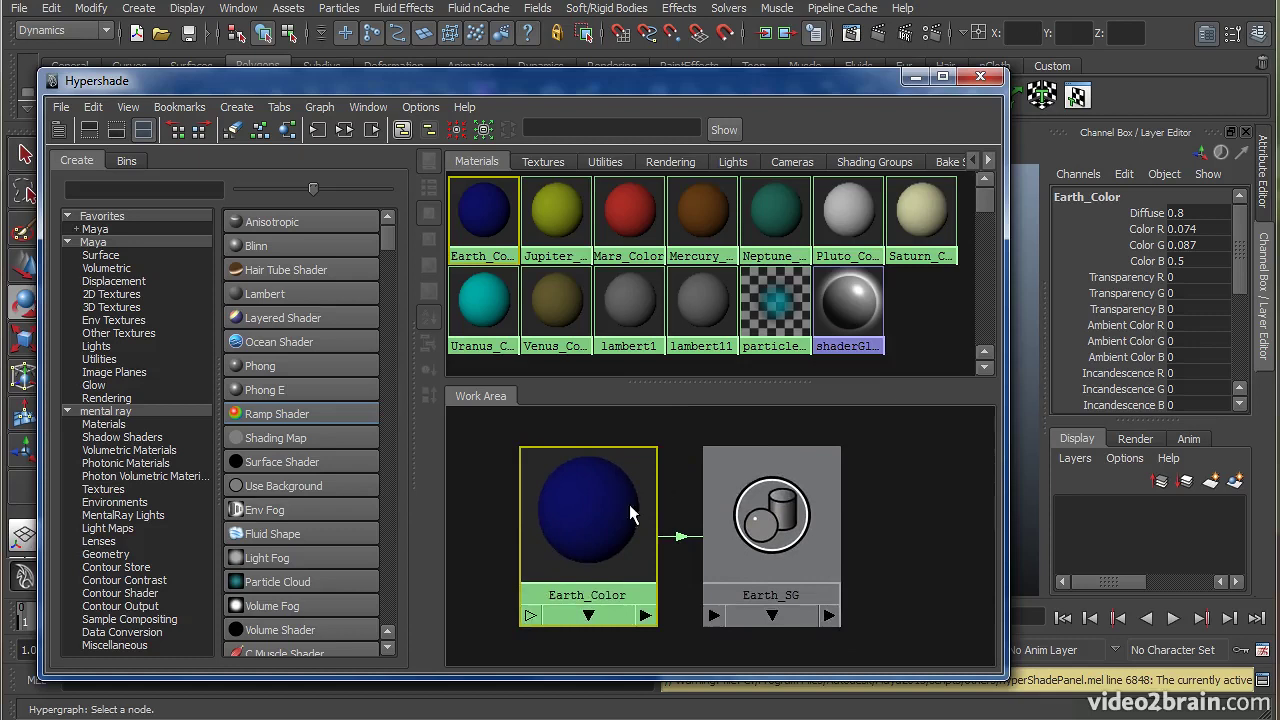
pyautogui.press('a')
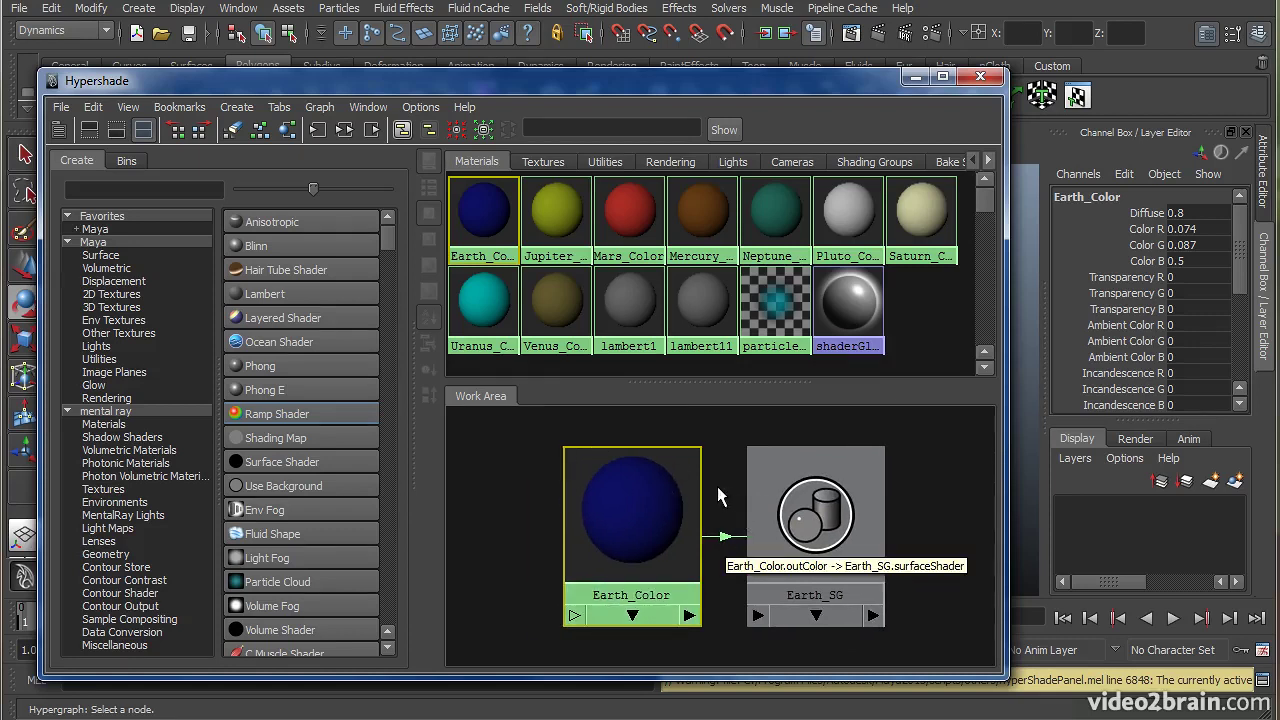
pyautogui.keyDown('alt'); pyautogui.moveTo(714, 496); pyautogui.dragTo(752, 486, button='middle'); pyautogui.keyUp('alt')
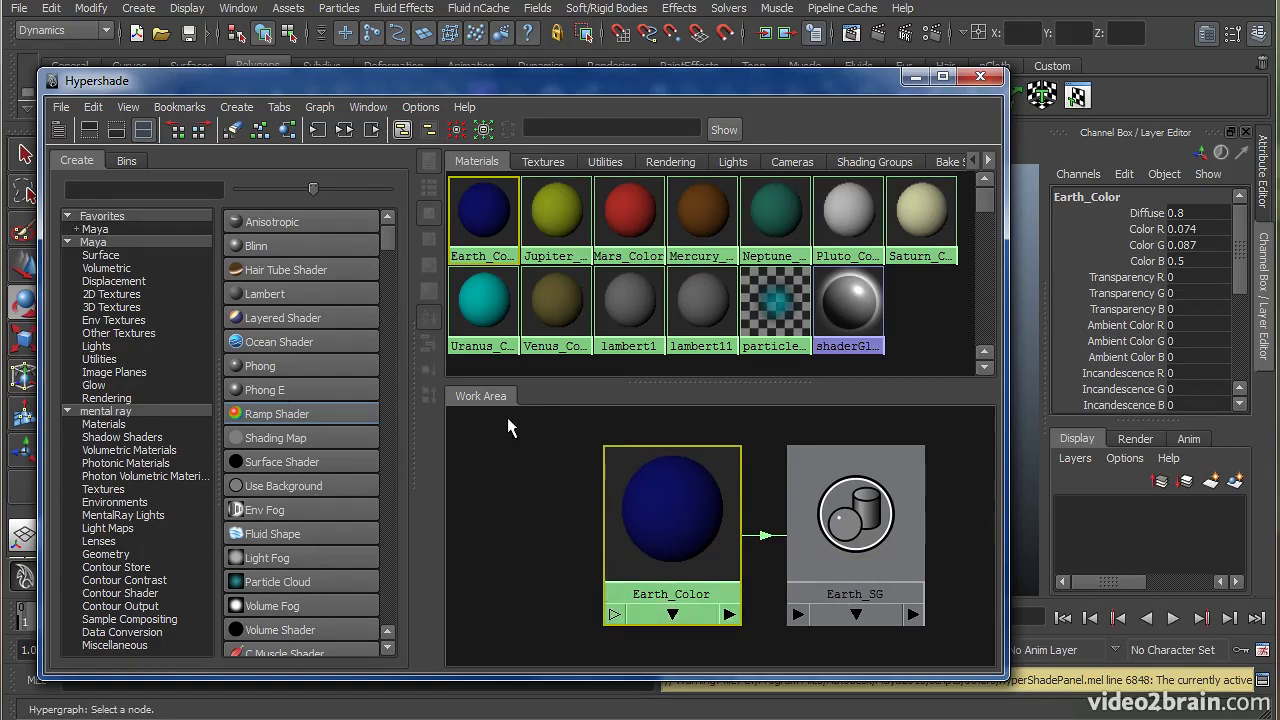
pyautogui.keyDown('alt'); pyautogui.moveTo(597, 510); pyautogui.dragTo(629, 510, button='middle'); pyautogui.keyUp('alt')
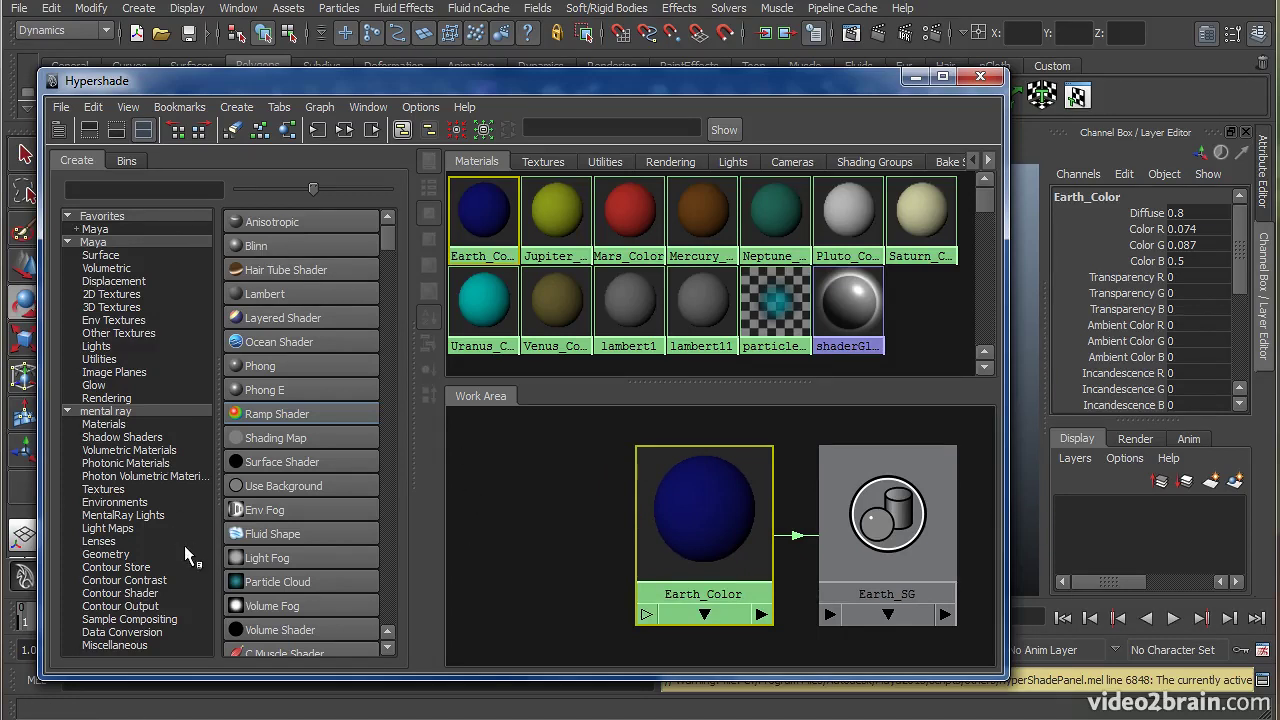
# Compare the Hypershade's Bins and Create sections, and list all nodes in the Maya category
pyautogui.click(124, 163)
pyautogui.click(88, 161)
pyautogui.click(120, 160)
pyautogui.click(92, 162)
pyautogui.moveTo(390, 243)
pyautogui.mouseDown()
pyautogui.moveTo(393, 529)
pyautogui.moveTo(397, 221)
pyautogui.mouseUp()
pyautogui.click(144, 239)
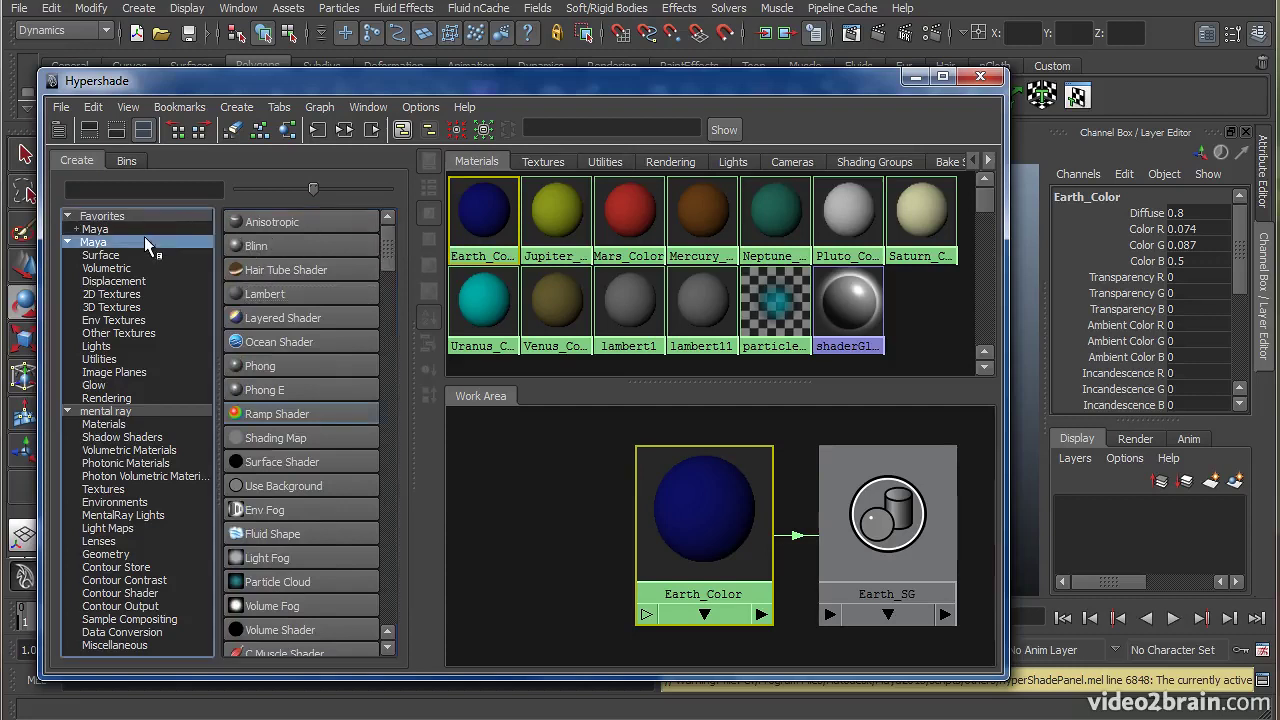
# Browse the Volumetric, Displacement, 3D Textures, Other Textures and Lights node categories, plus the full Maya and mental ray groups
pyautogui.click(147, 270)
pyautogui.click(147, 281)
pyautogui.click(147, 307)
pyautogui.click(147, 333)
pyautogui.click(150, 347)
pyautogui.click(148, 333)
pyautogui.click(147, 281)
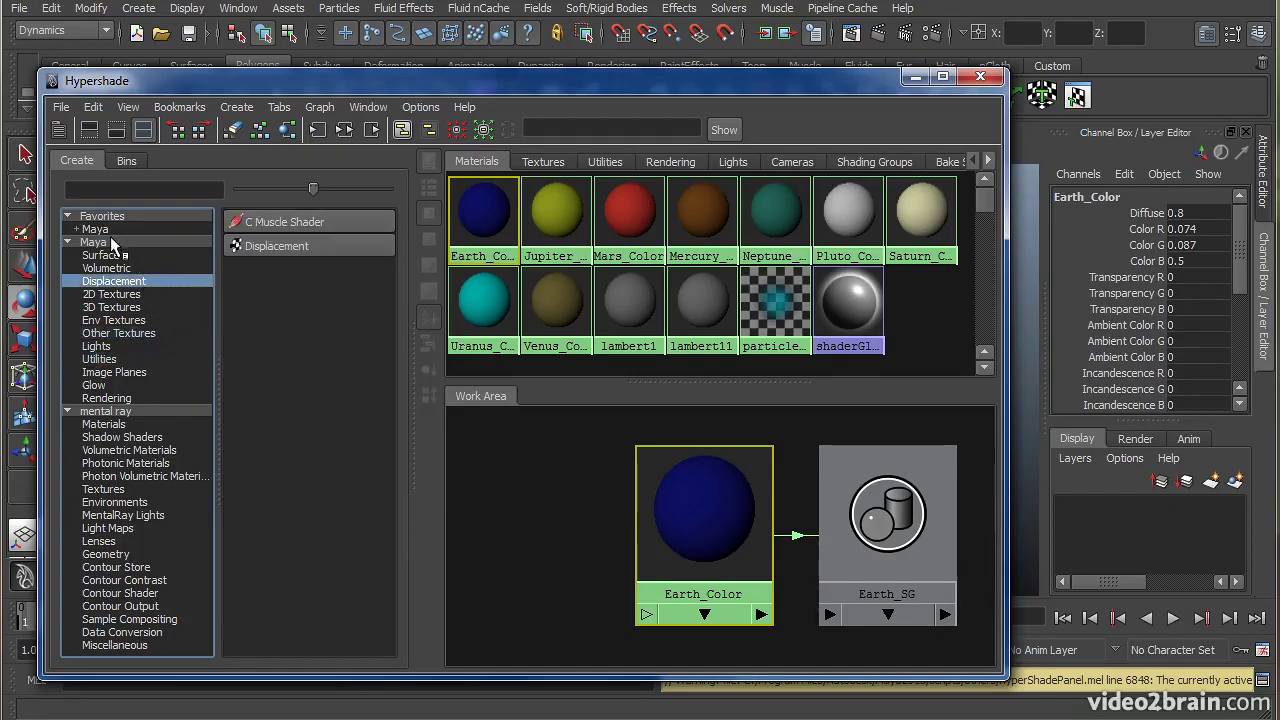
pyautogui.click(113, 244)
pyautogui.click(134, 410)
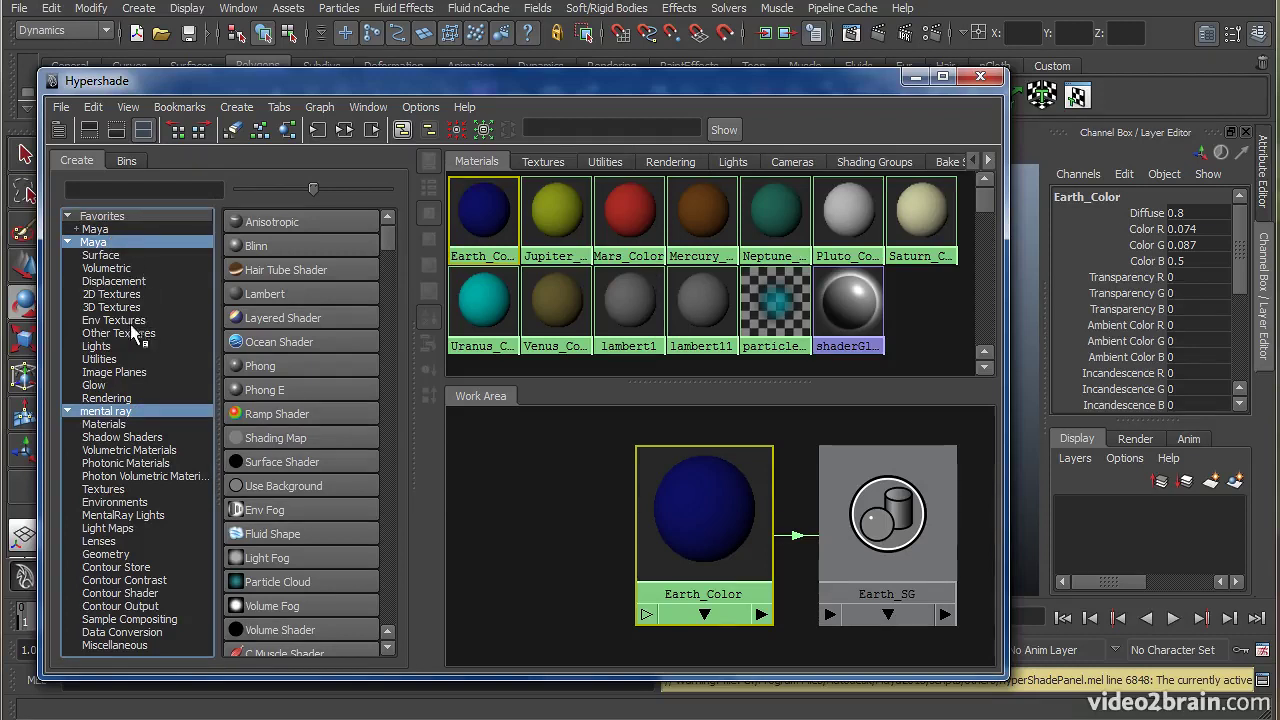
# List the Displacement, Env Textures, Other Textures, Lights, Utilities and Image Planes node categories together
pyautogui.click(138, 281)
pyautogui.keyDown('ctrl'); pyautogui.click(132, 320); pyautogui.keyUp('ctrl')
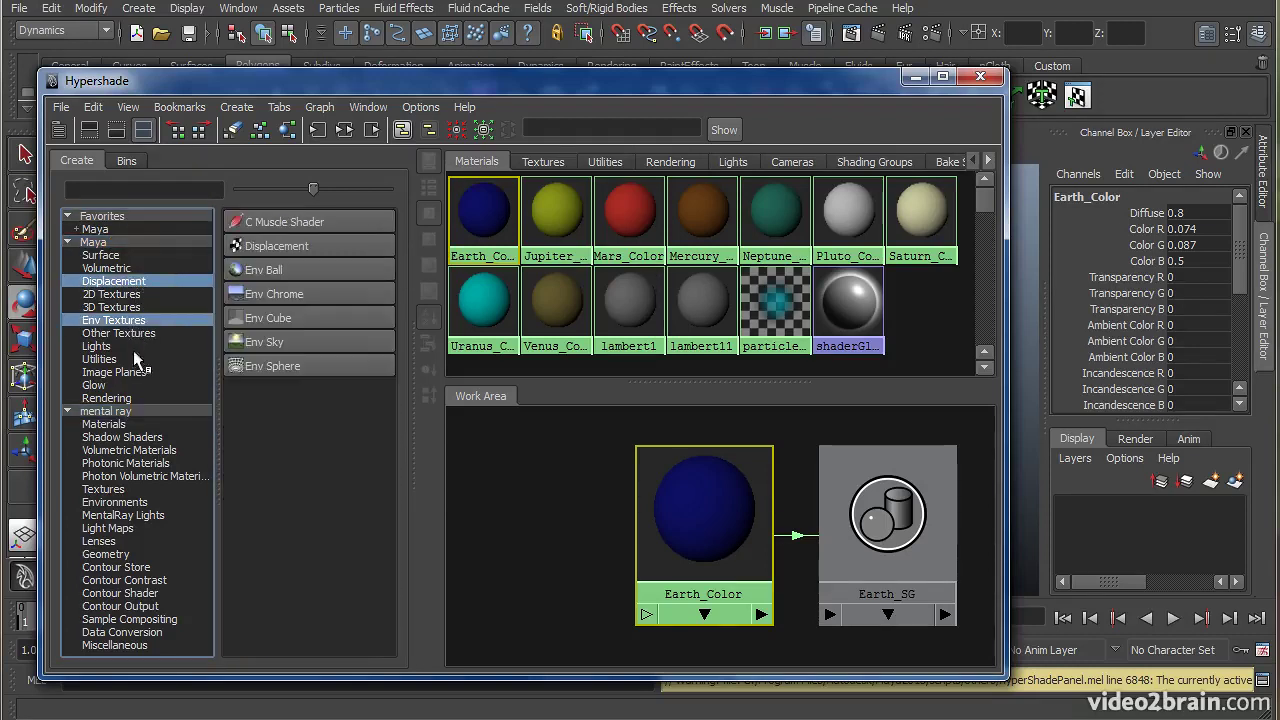
pyautogui.keyDown('ctrl'); pyautogui.click(135, 359); pyautogui.keyUp('ctrl')
pyautogui.keyDown('ctrl'); pyautogui.click(137, 372); pyautogui.keyUp('ctrl')
pyautogui.keyDown('ctrl'); pyautogui.click(138, 346); pyautogui.keyUp('ctrl')
pyautogui.keyDown('ctrl'); pyautogui.click(138, 333); pyautogui.keyUp('ctrl')
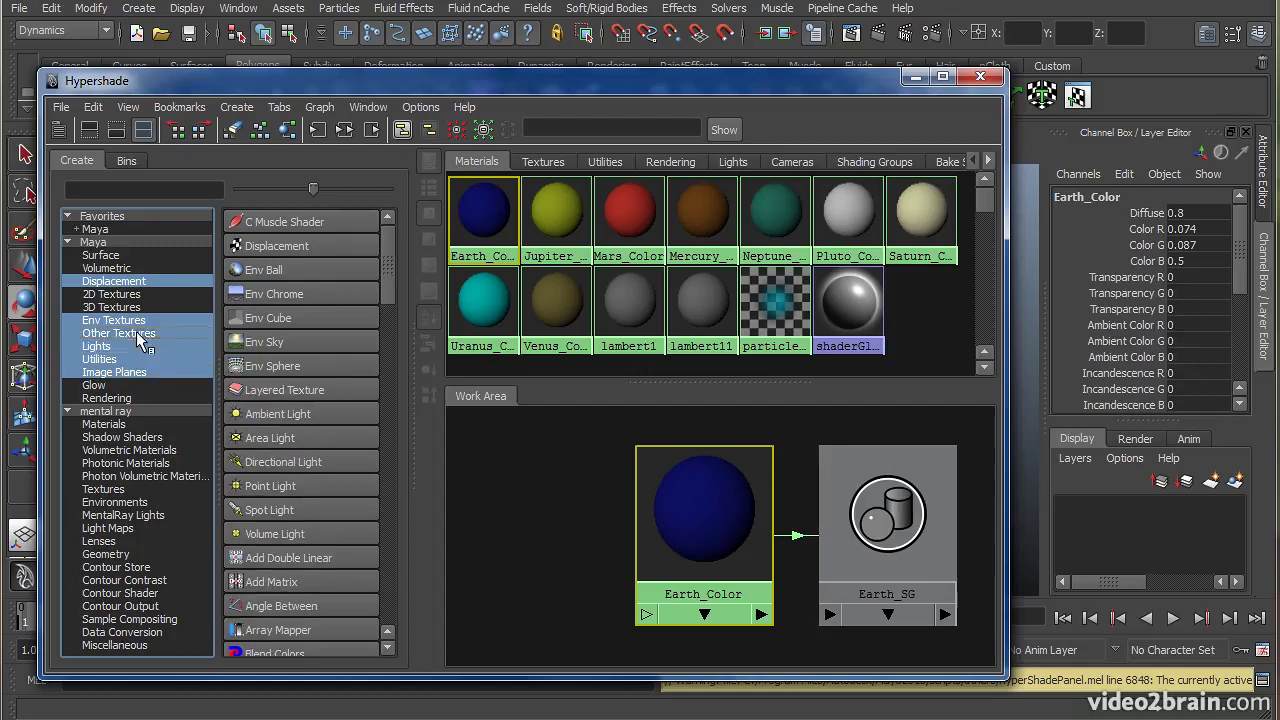
# List all Maya and mental ray nodes together and browse through the combined node list
pyautogui.click(135, 243)
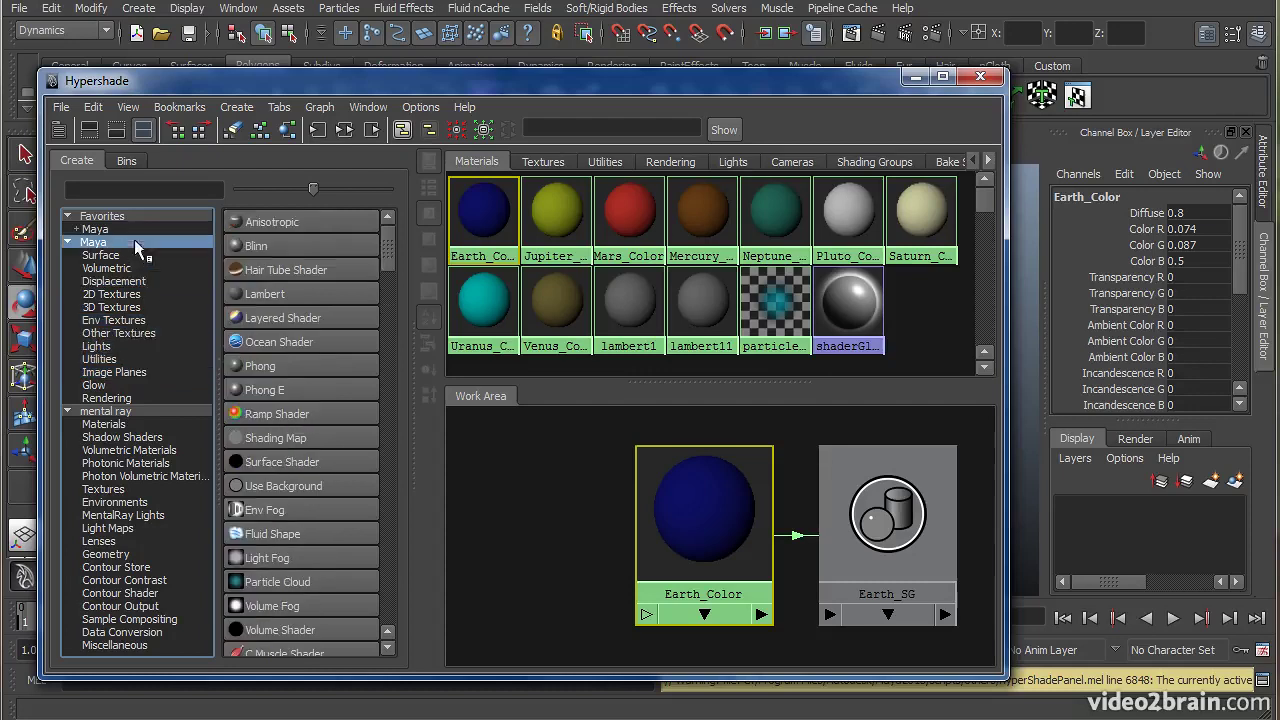
pyautogui.keyDown('ctrl'); pyautogui.click(133, 411); pyautogui.keyUp('ctrl')
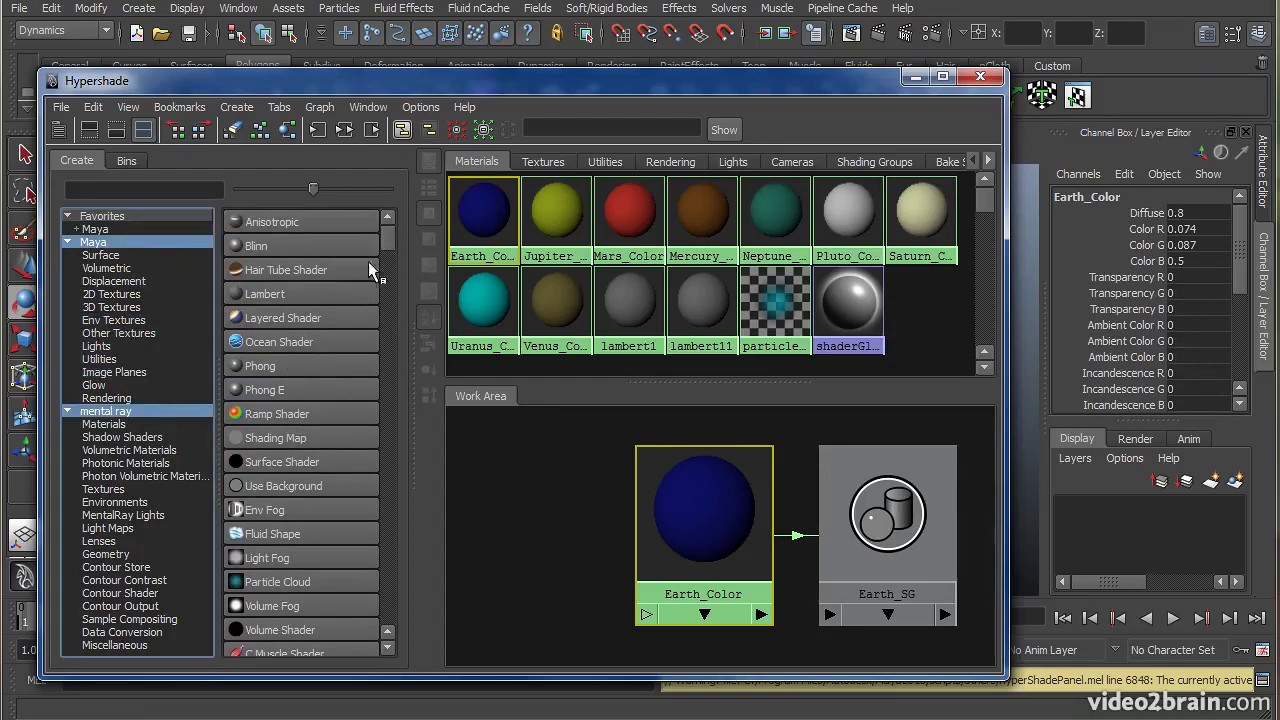
pyautogui.moveTo(385, 238); pyautogui.dragTo(378, 458)
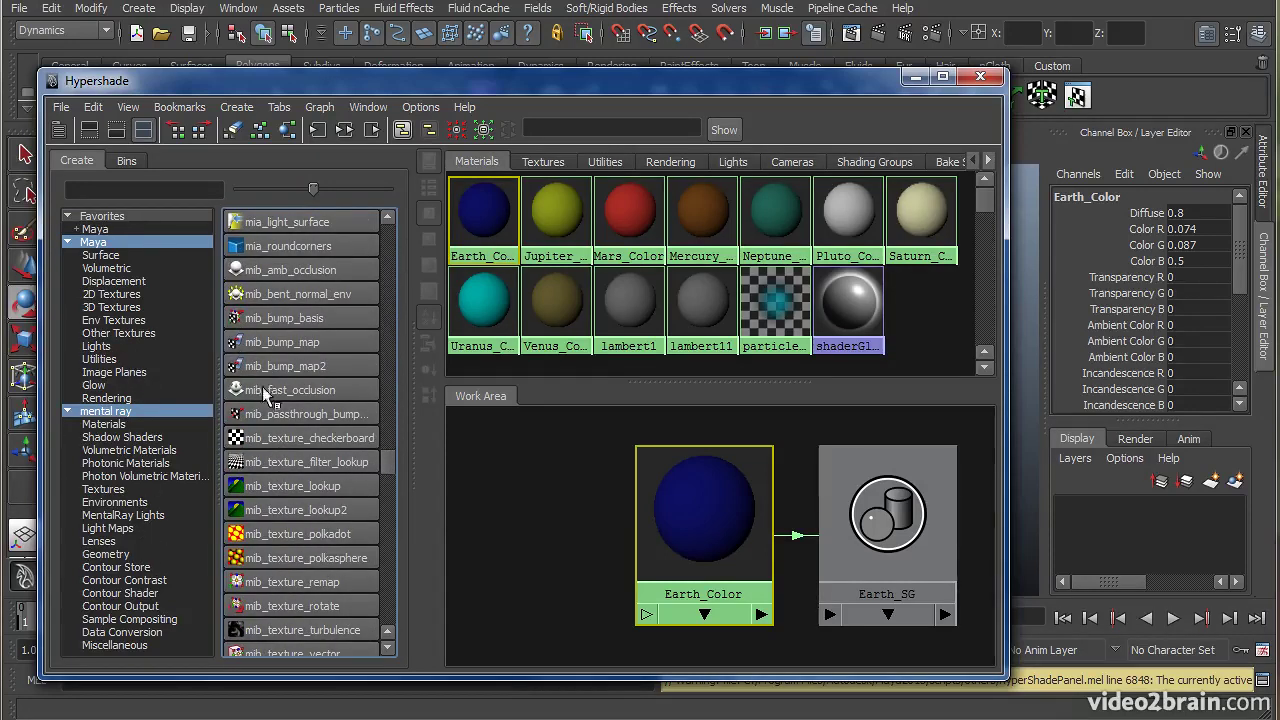
pyautogui.moveTo(377, 449); pyautogui.dragTo(391, 219)
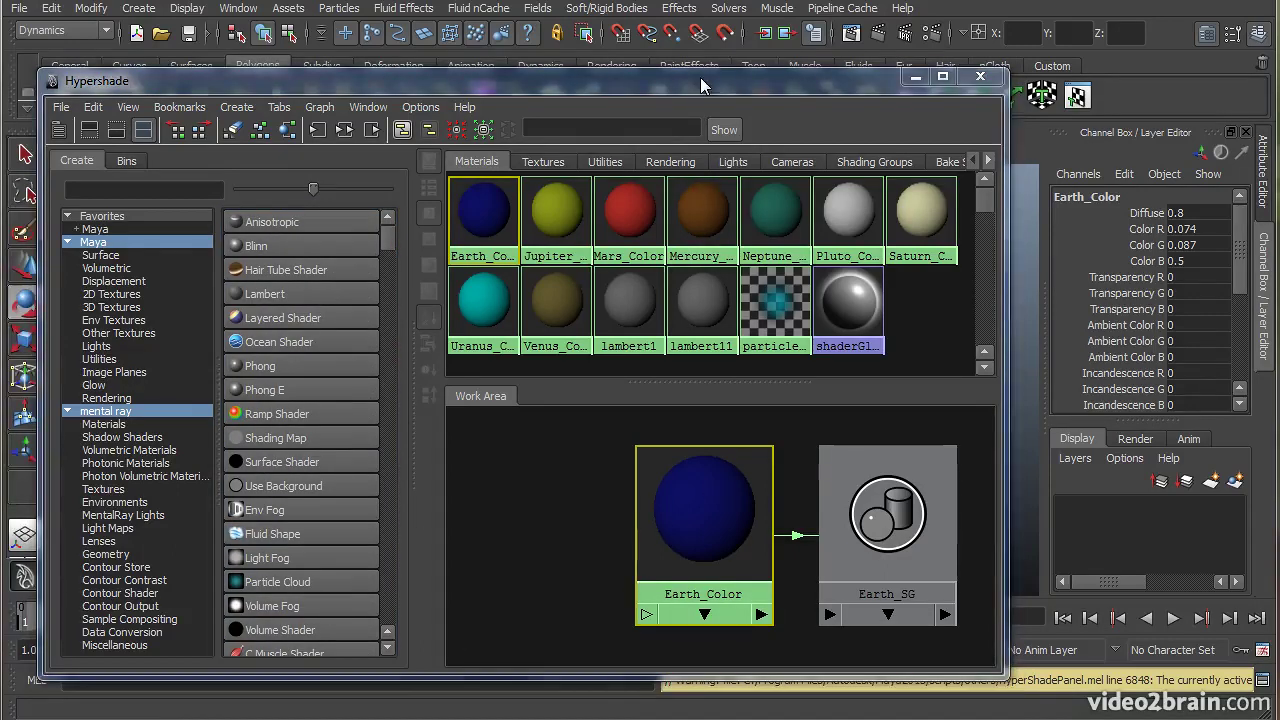
# Open Earth_Color's attributes and narrow the Hypershade window to uncover the Attribute Editor
pyautogui.moveTo(700, 77); pyautogui.dragTo(670, 67)
pyautogui.click(565, 487)
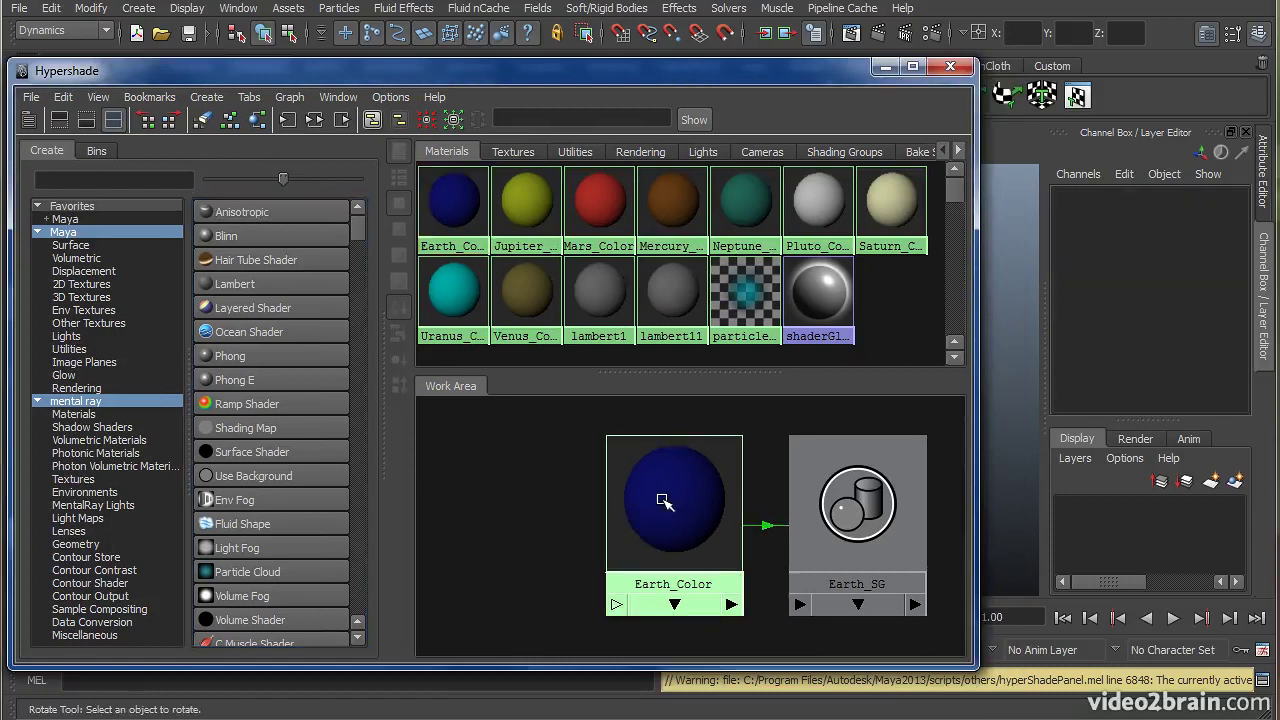
pyautogui.doubleClick(662, 500)
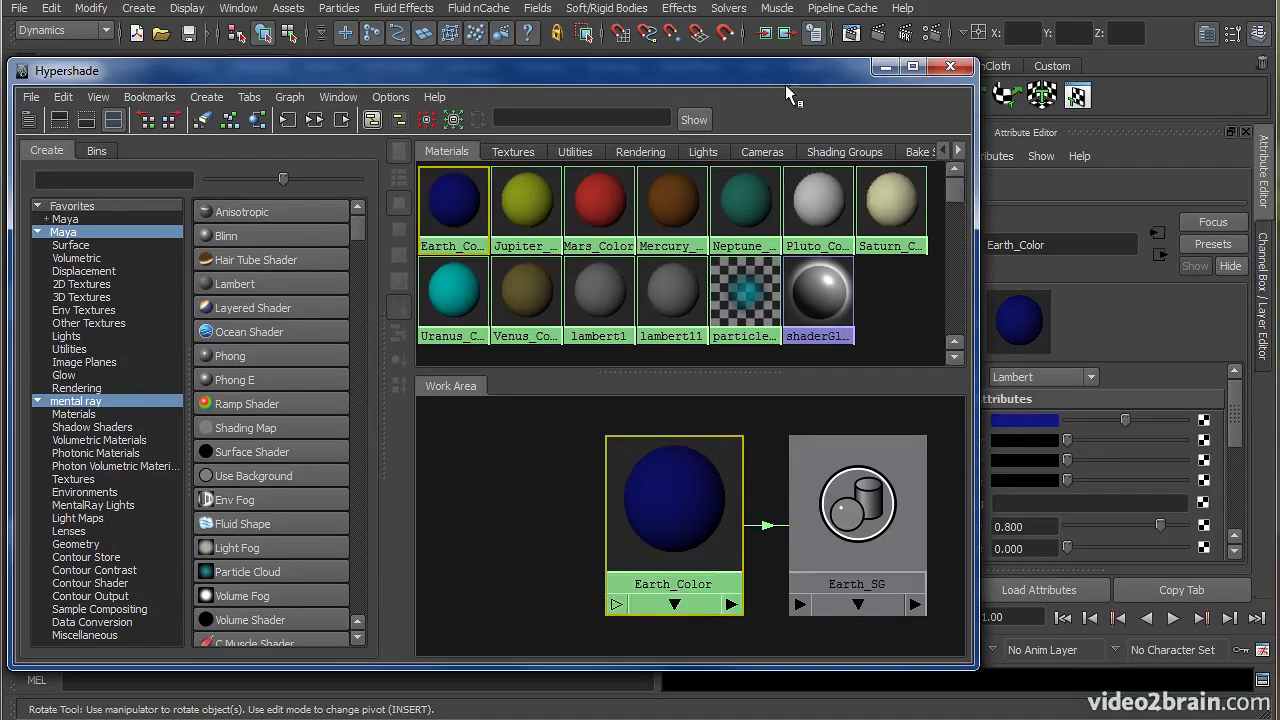
pyautogui.moveTo(793, 72)
pyautogui.mouseDown()
pyautogui.moveTo(742, 70)
pyautogui.moveTo(791, 74)
pyautogui.mouseUp()
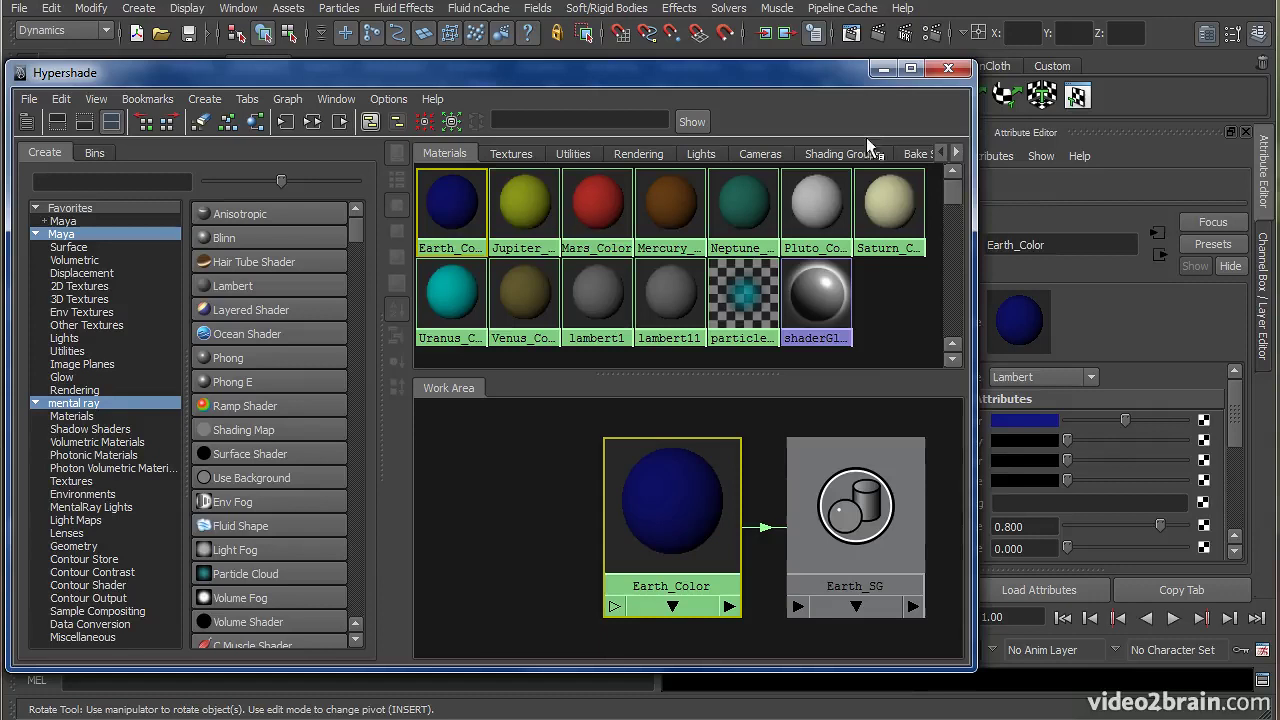
pyautogui.moveTo(973, 218); pyautogui.dragTo(788, 218)
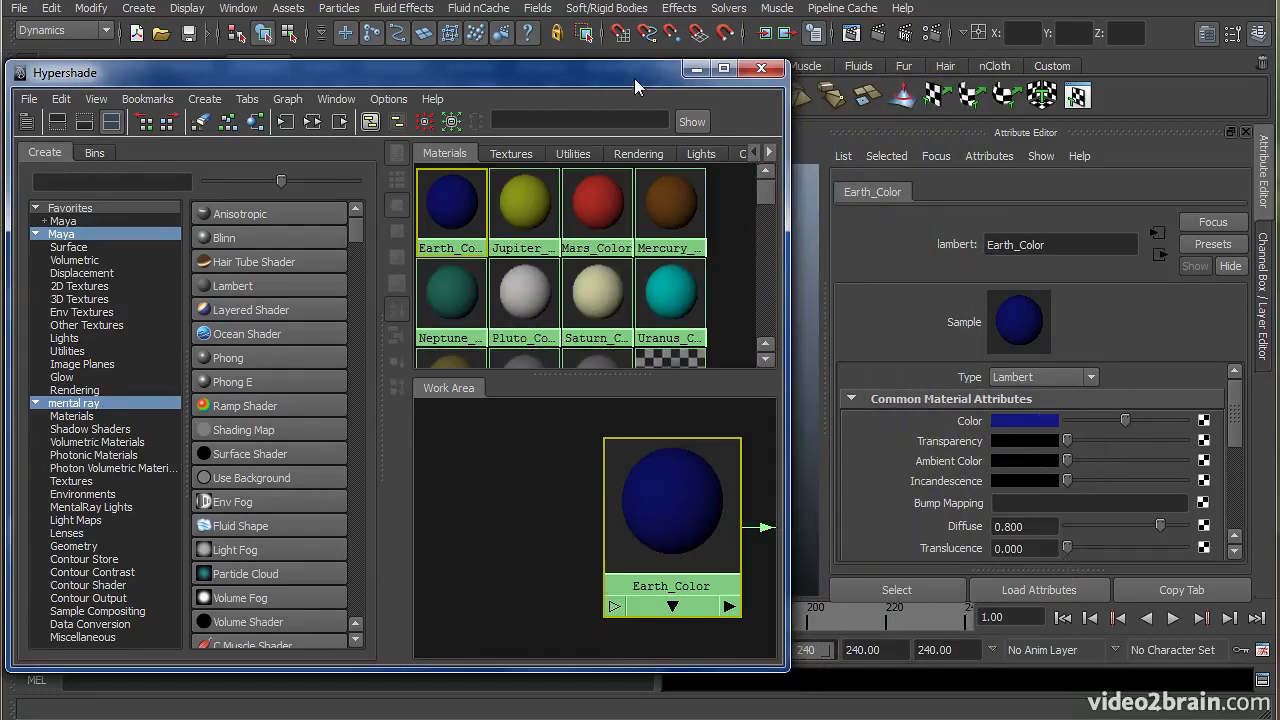
# Move the Hypershade clear of the viewport and change Earth_Color's colour to bright red
pyautogui.moveTo(625, 73); pyautogui.dragTo(629, 718)
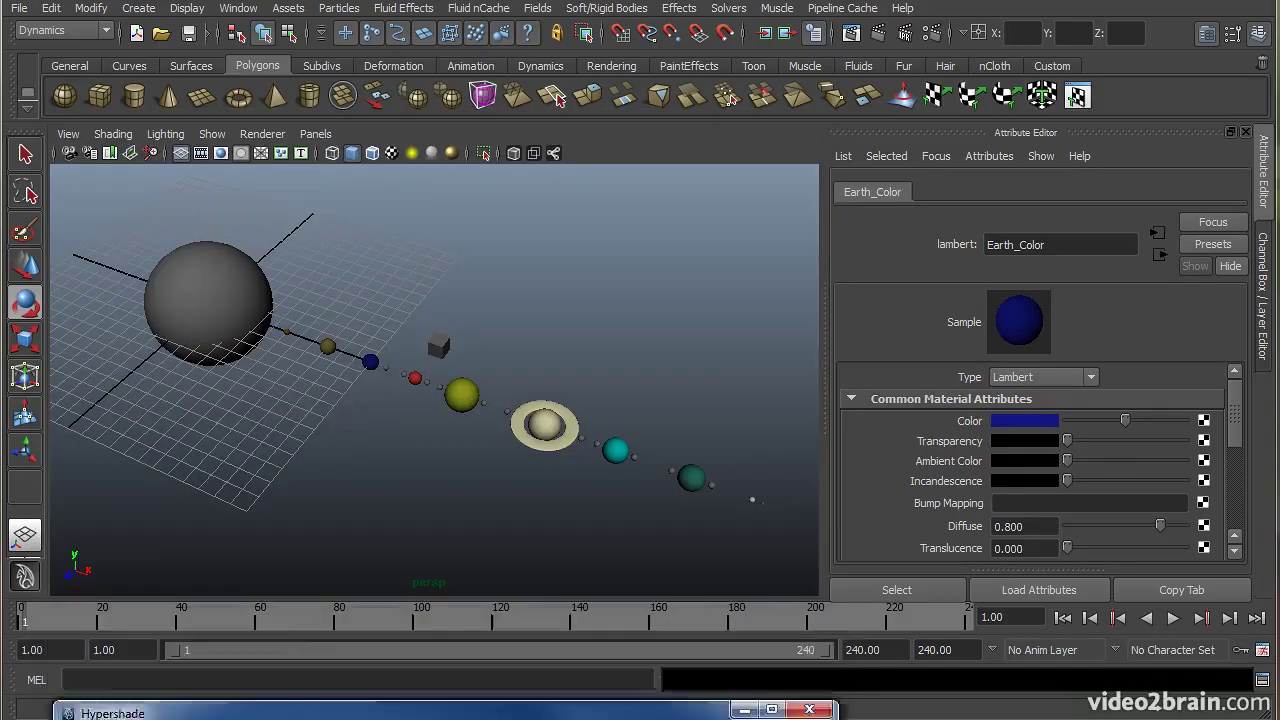
pyautogui.click(1019, 423)
pyautogui.click(941, 376)
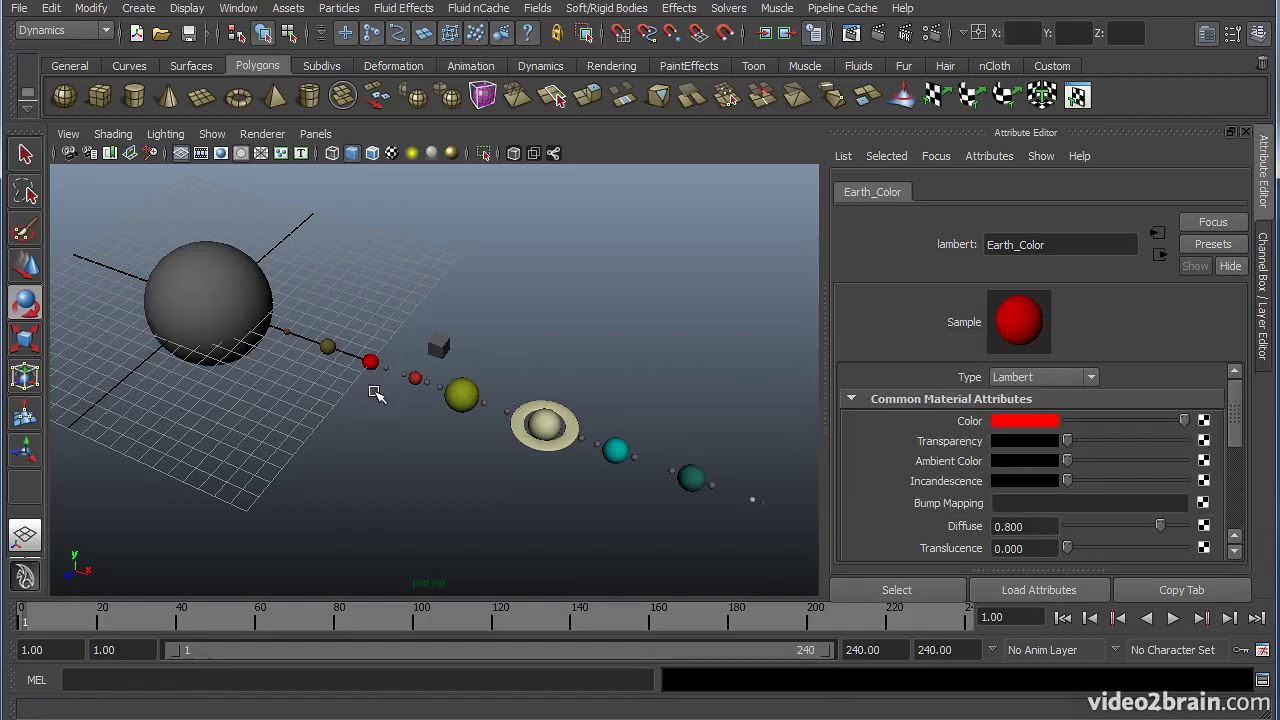
# Bring the Hypershade back and create a Blinn material in the work area beside Earth_Color, leaving its colour attribute accessible
pyautogui.moveTo(700, 719); pyautogui.dragTo(816, 76)
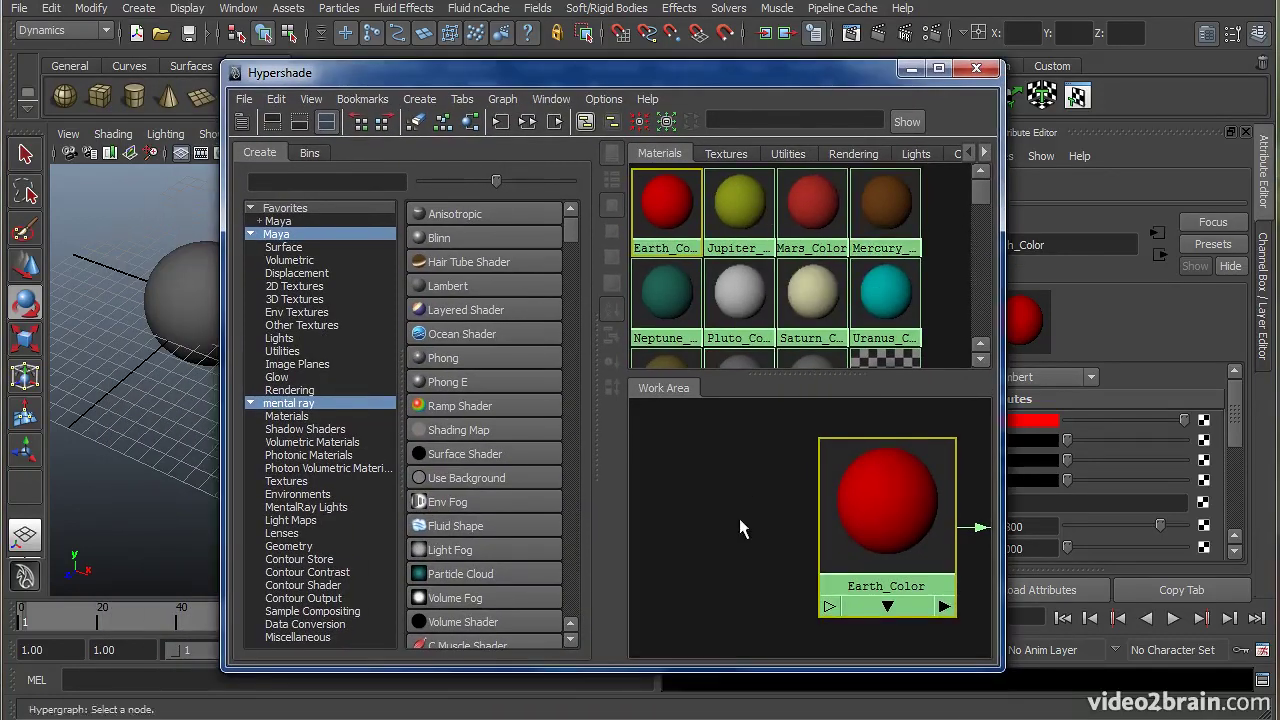
pyautogui.moveTo(417, 240); pyautogui.dragTo(700, 470, button='middle')
pyautogui.moveTo(814, 83); pyautogui.dragTo(683, 84)
# Set the new Blinn material's colour to a muted teal
pyautogui.click(1015, 418)
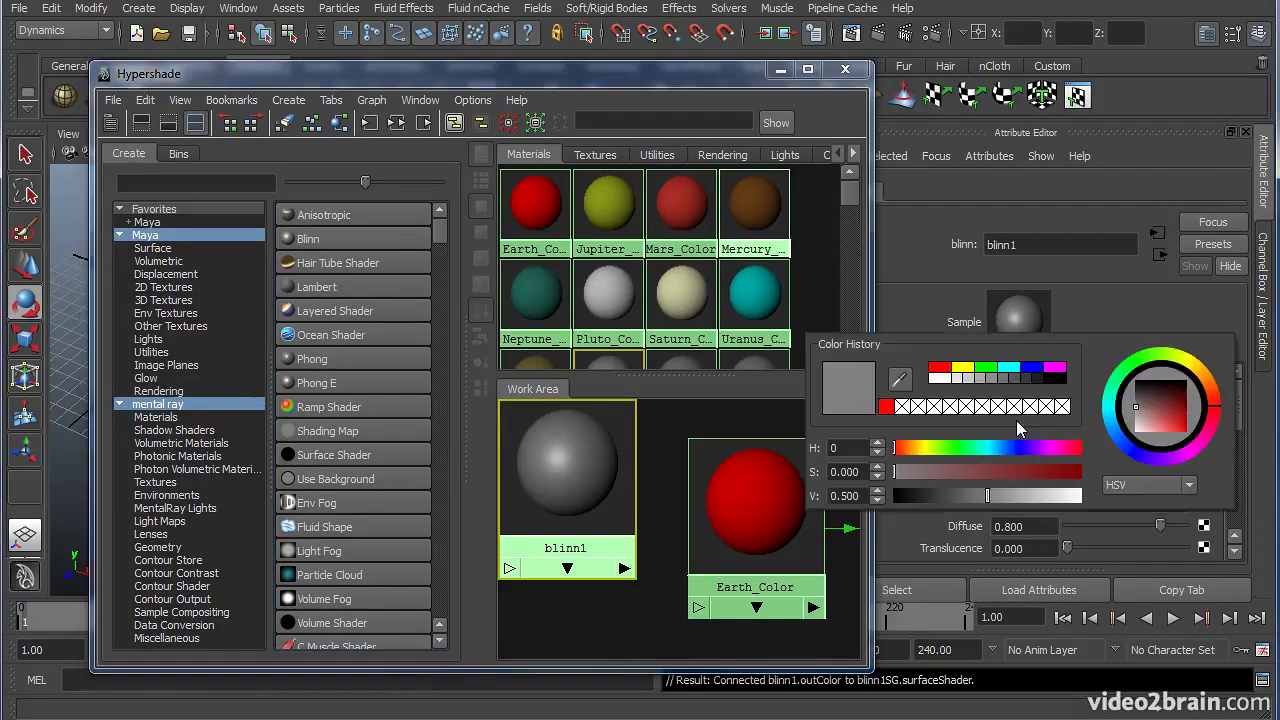
pyautogui.click(1010, 370)
pyautogui.moveTo(986, 476); pyautogui.dragTo(1030, 495)
pyautogui.click(972, 493)
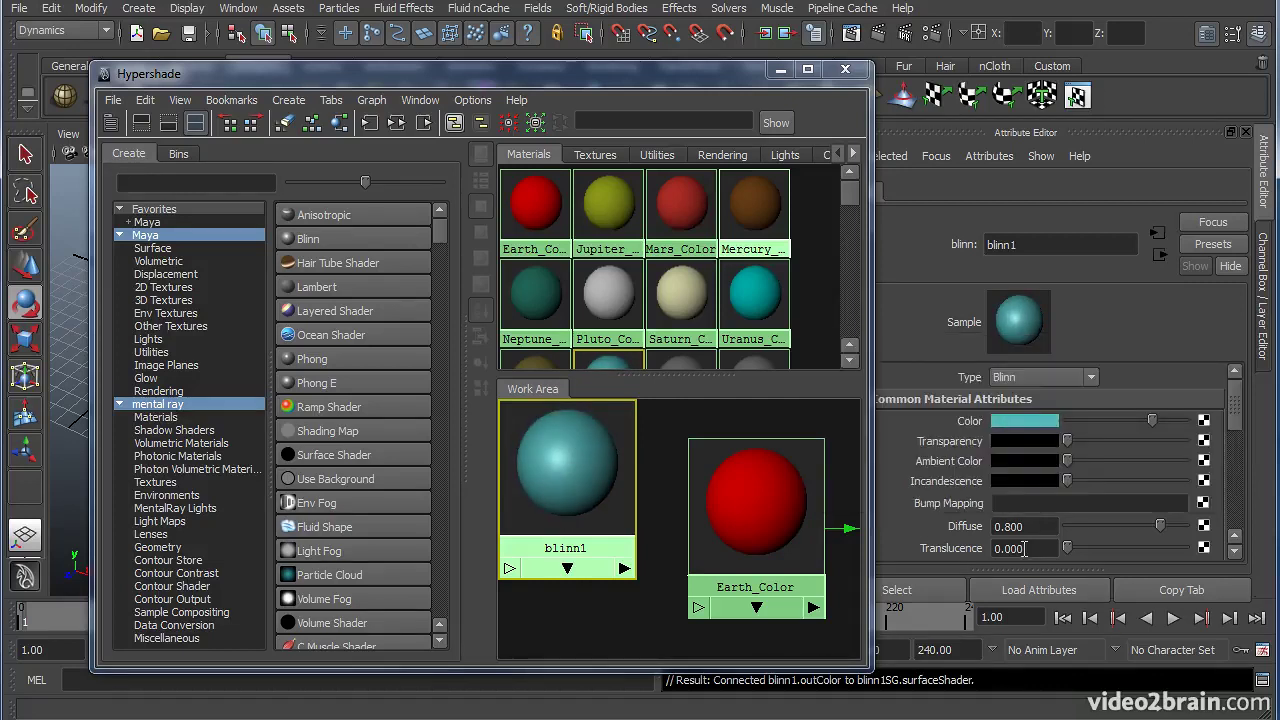
# Uncover the planets and assign the teal blinn1 material to the Earth sphere
pyautogui.moveTo(675, 72); pyautogui.dragTo(1001, 72)
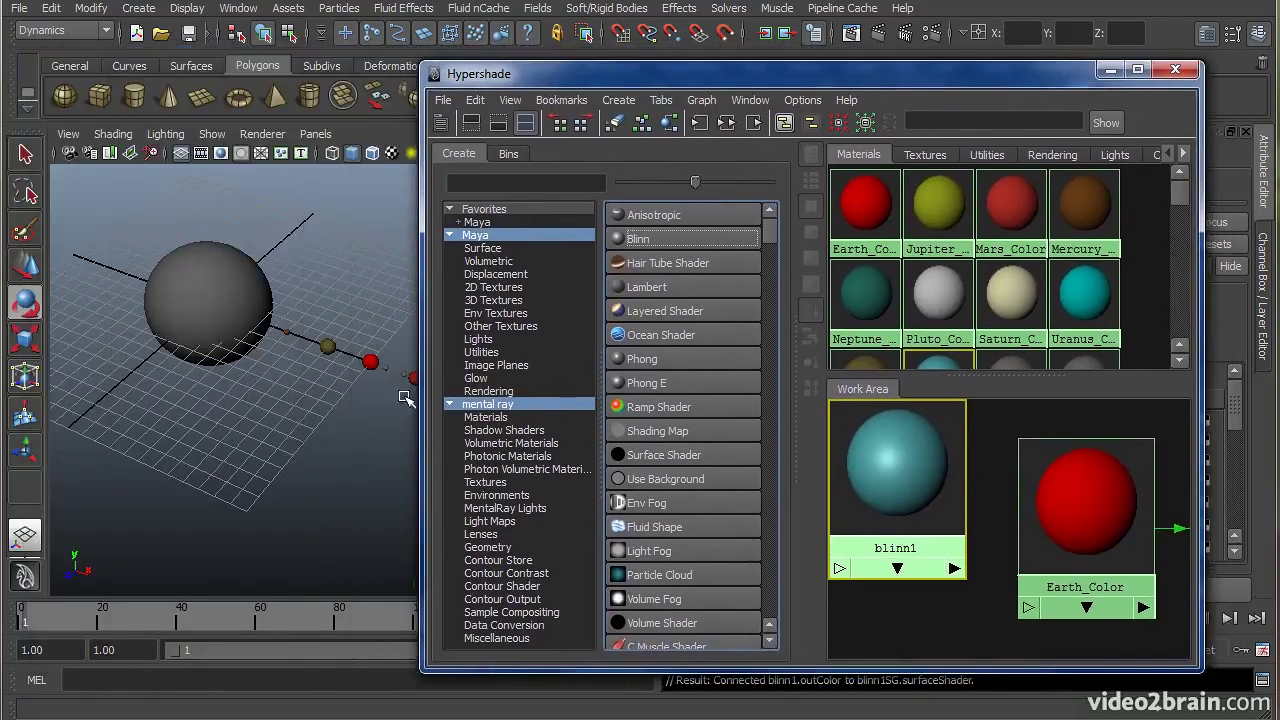
pyautogui.click(372, 362)
pyautogui.press('e')
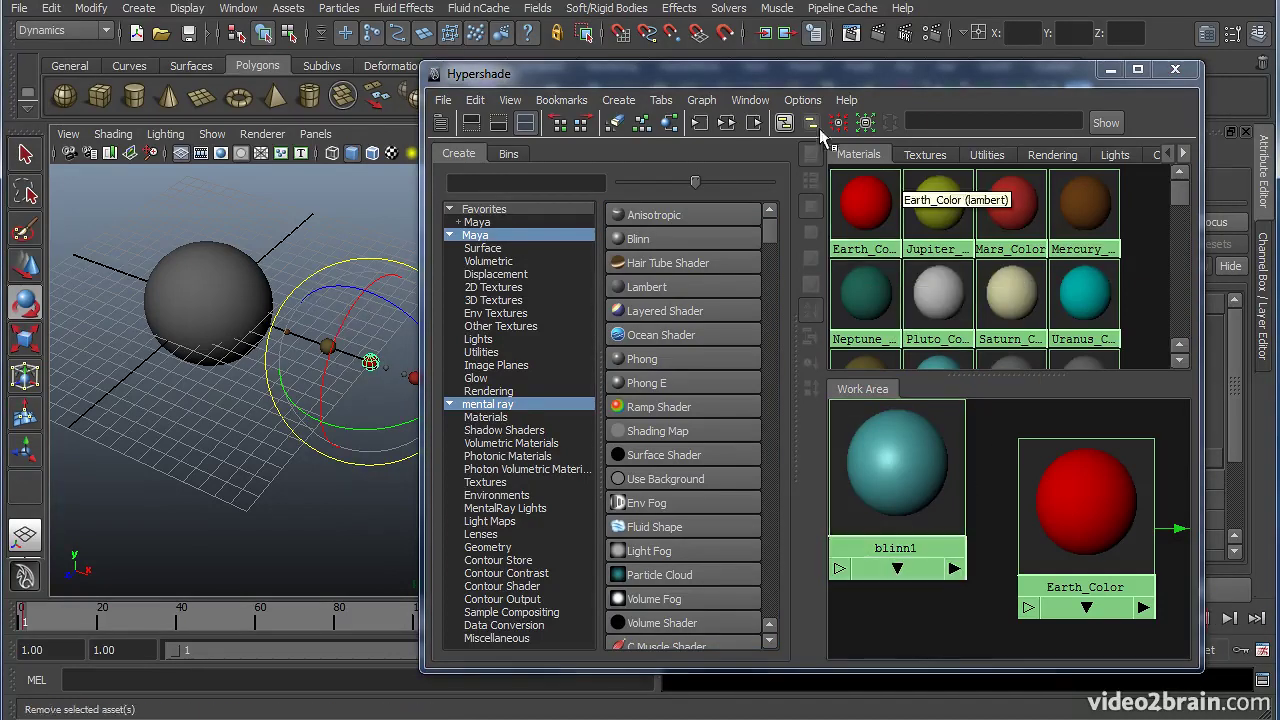
pyautogui.rightClick(897, 460)
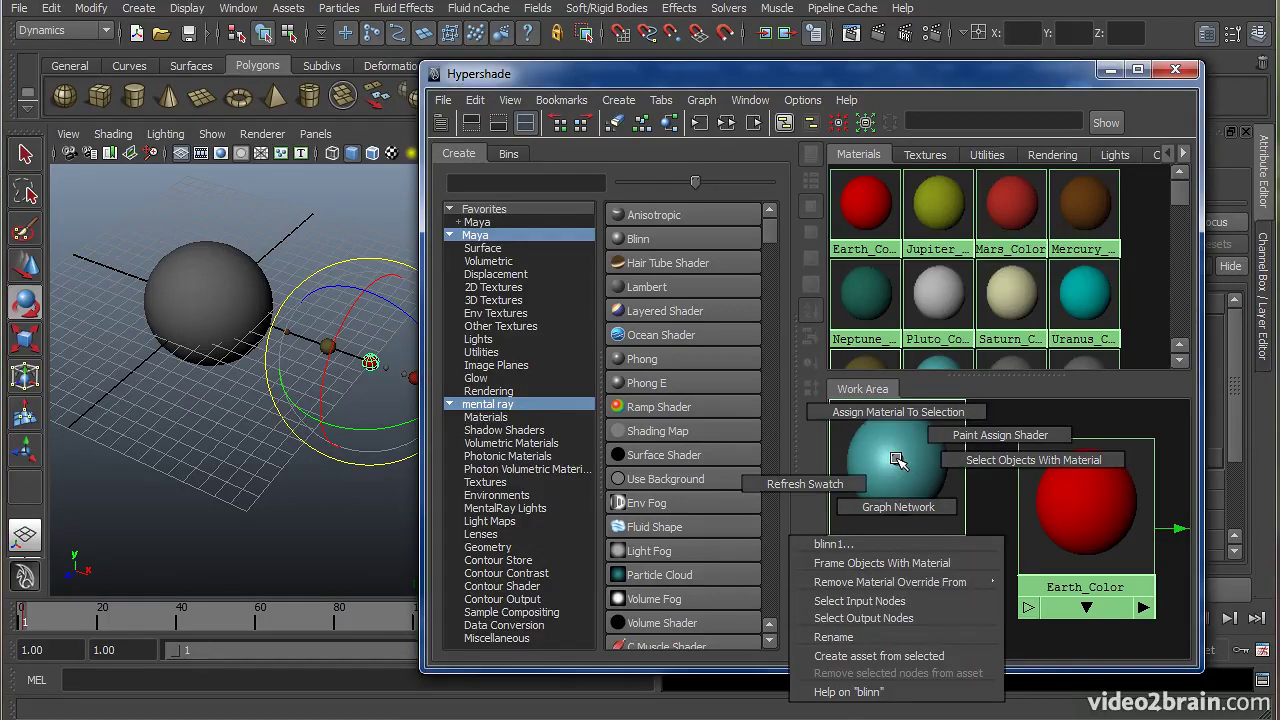
pyautogui.click(865, 389)
pyautogui.keyDown('alt'); pyautogui.moveTo(388, 430); pyautogui.dragTo(225, 427); pyautogui.keyUp('alt')
pyautogui.keyDown('alt'); pyautogui.moveTo(225, 427); pyautogui.dragTo(331, 494, button='middle'); pyautogui.keyUp('alt')
pyautogui.keyDown('alt'); pyautogui.moveTo(246, 437); pyautogui.dragTo(304, 433, button='right'); pyautogui.keyUp('alt')
pyautogui.keyDown('alt'); pyautogui.moveTo(304, 433); pyautogui.dragTo(312, 403); pyautogui.keyUp('alt')
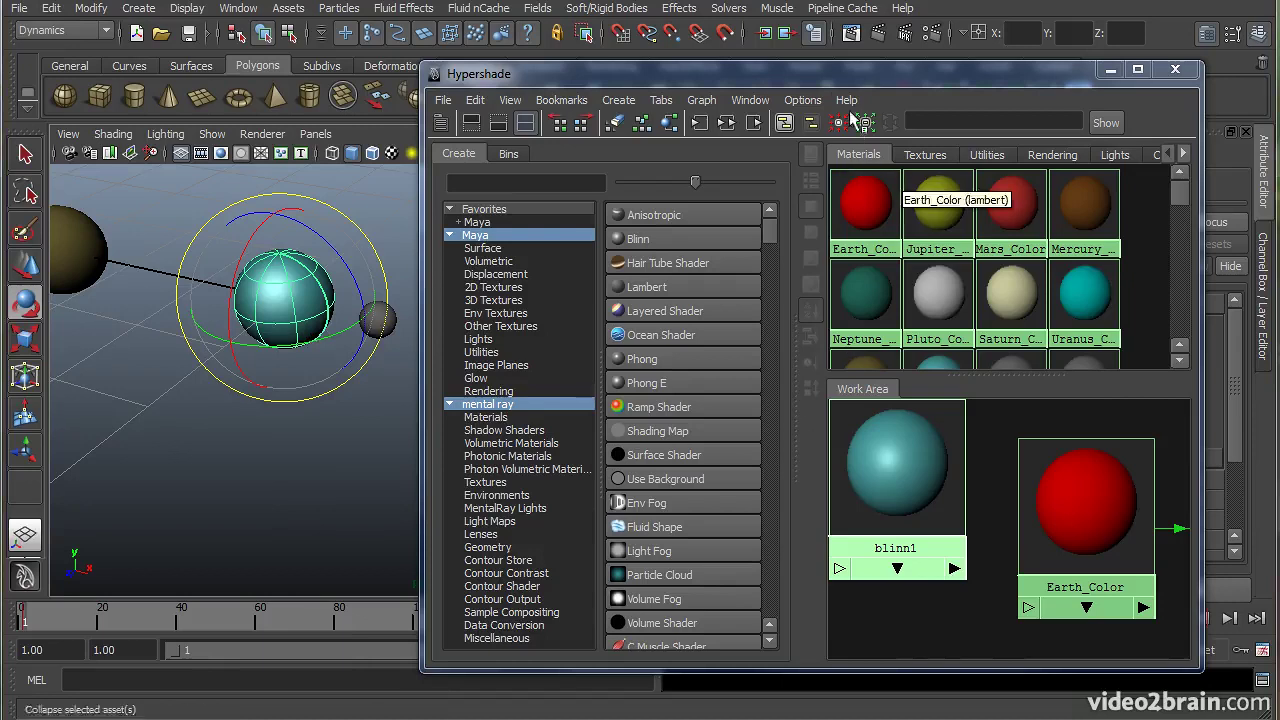
pyautogui.keyDown('alt'); pyautogui.moveTo(346, 398); pyautogui.dragTo(285, 448, button='right'); pyautogui.keyUp('alt')
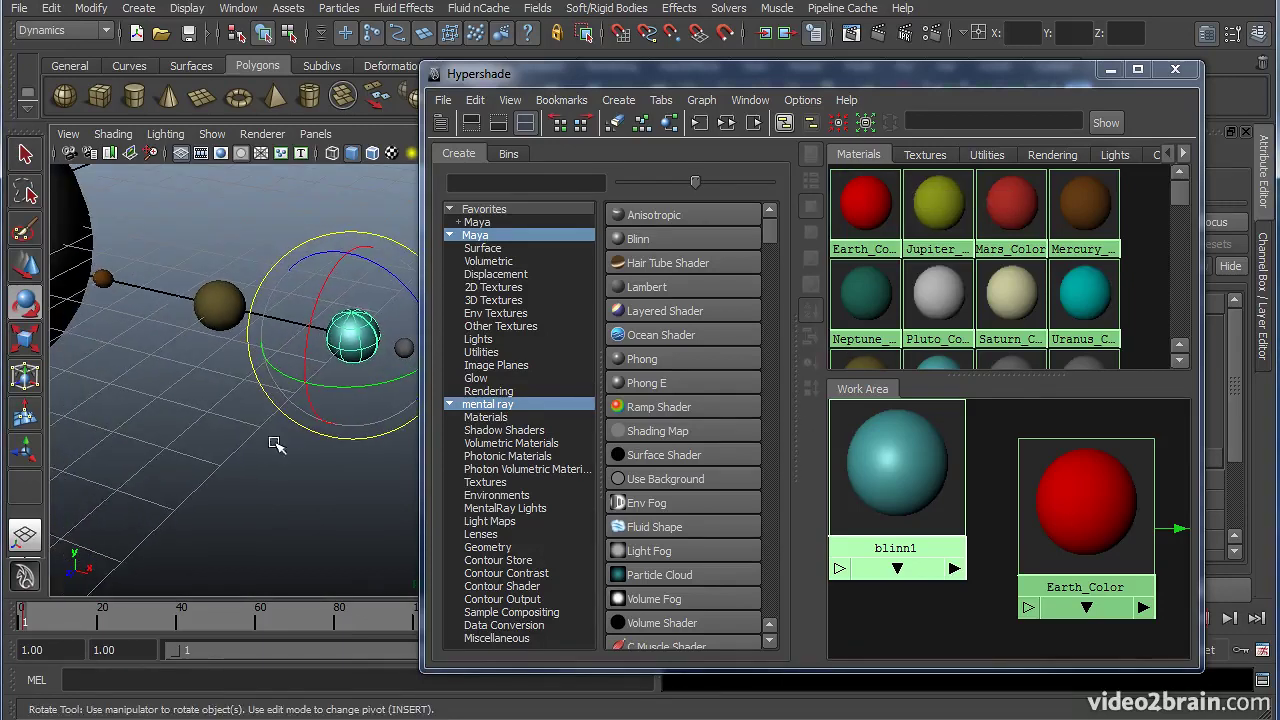
# Select the objects using the Venus_Color material and uncover the viewport to examine the selection
pyautogui.moveTo(1180, 194); pyautogui.dragTo(1185, 231)
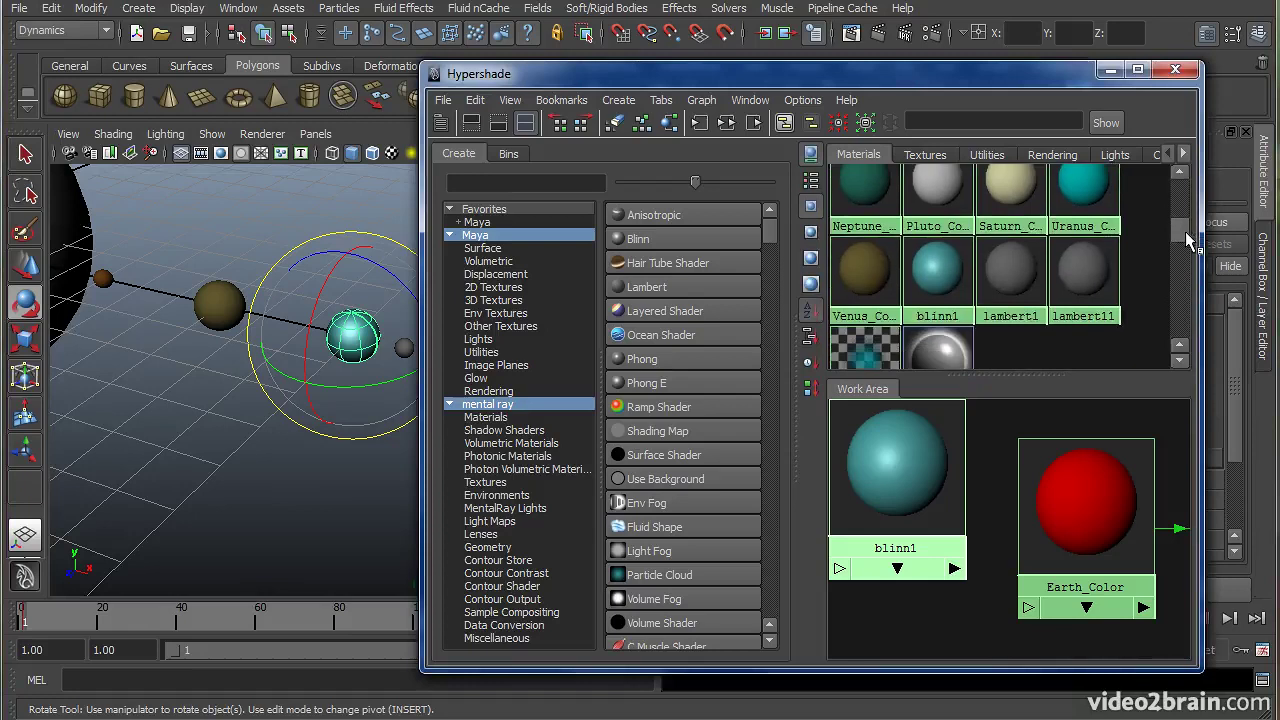
pyautogui.rightClick(861, 268)
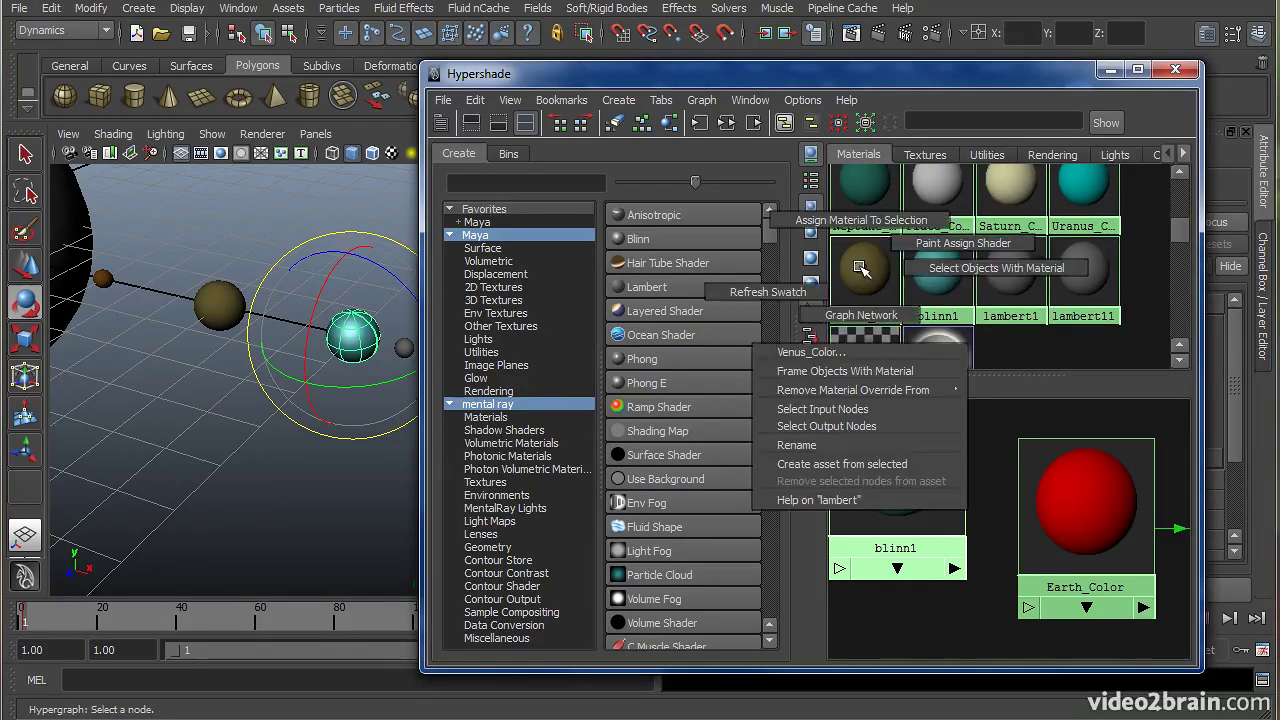
pyautogui.click(930, 268)
pyautogui.moveTo(548, 76); pyautogui.dragTo(518, 716)
pyautogui.keyDown('alt'); pyautogui.moveTo(390, 437); pyautogui.dragTo(447, 470, button='middle'); pyautogui.keyUp('alt')
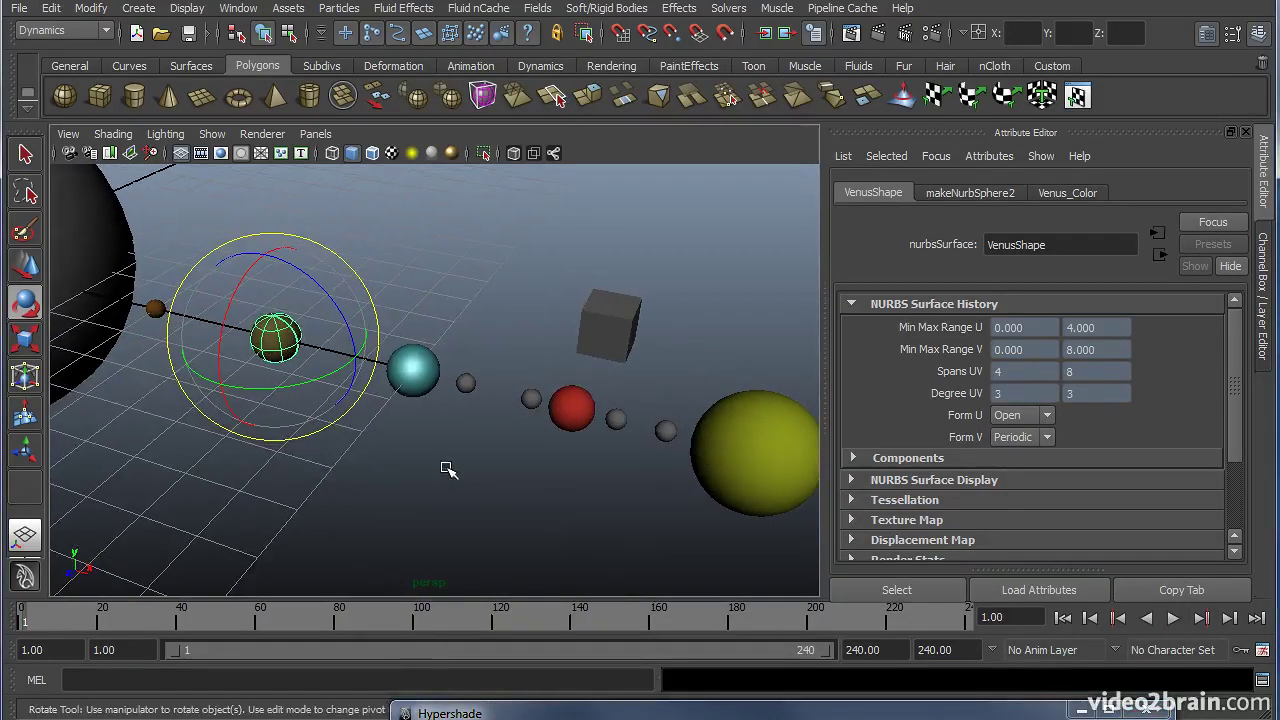
# Bring the Hypershade back beside the planets and clear its work area graph
pyautogui.moveTo(660, 713); pyautogui.dragTo(703, 68)
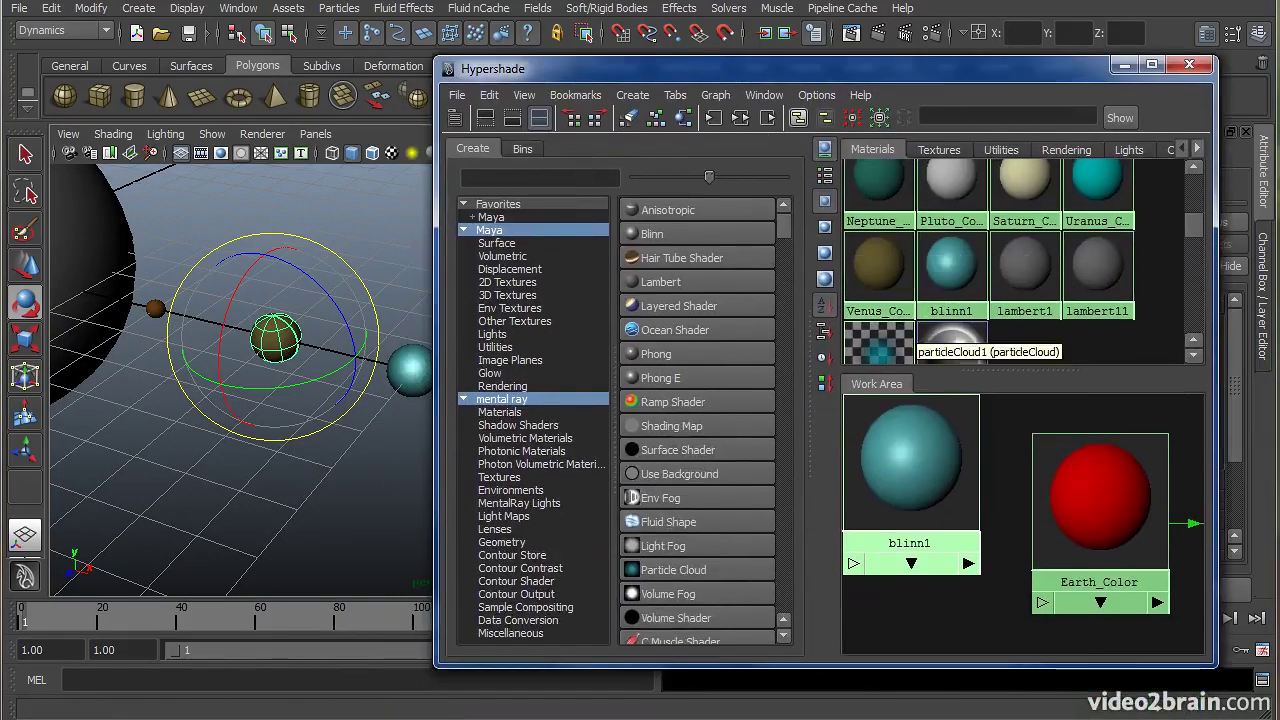
pyautogui.click(278, 486)
pyautogui.moveTo(316, 481)
pyautogui.keyDown('alt'); pyautogui.mouseDown(button='middle')
pyautogui.moveTo(220, 471)
pyautogui.moveTo(330, 478)
pyautogui.mouseUp(button='middle'); pyautogui.keyUp('alt')
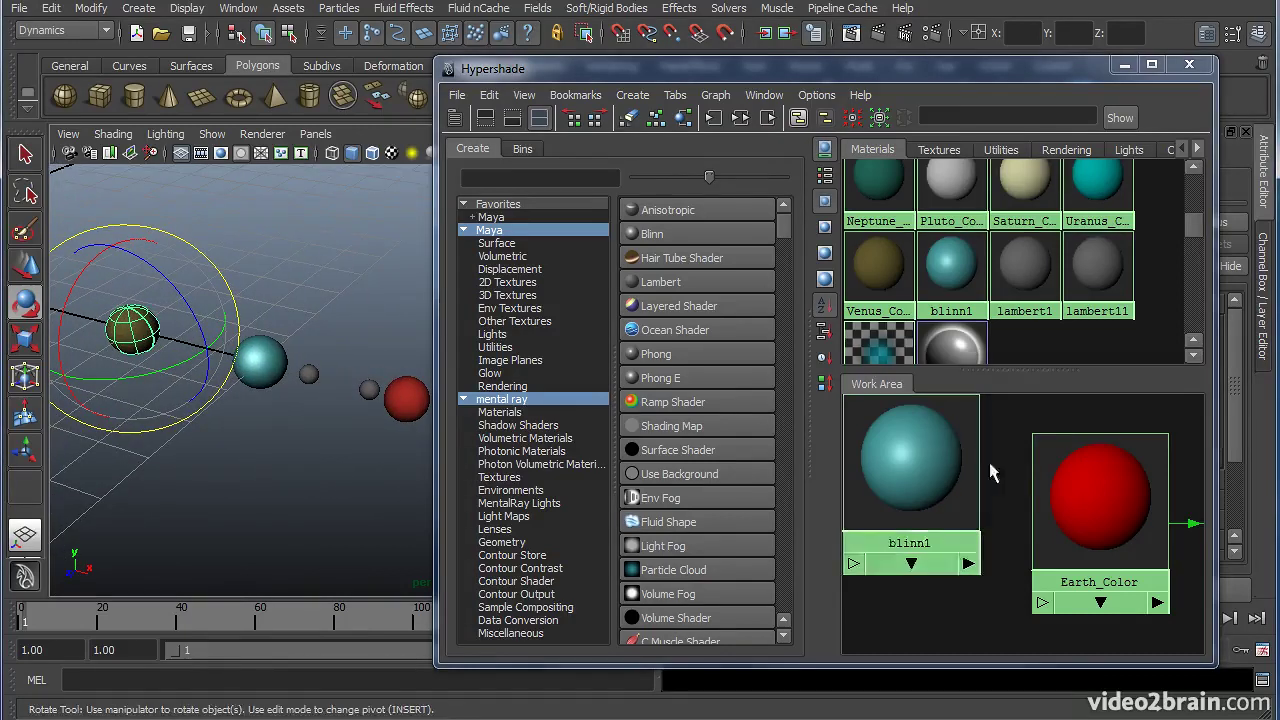
pyautogui.moveTo(955, 68); pyautogui.dragTo(898, 55)
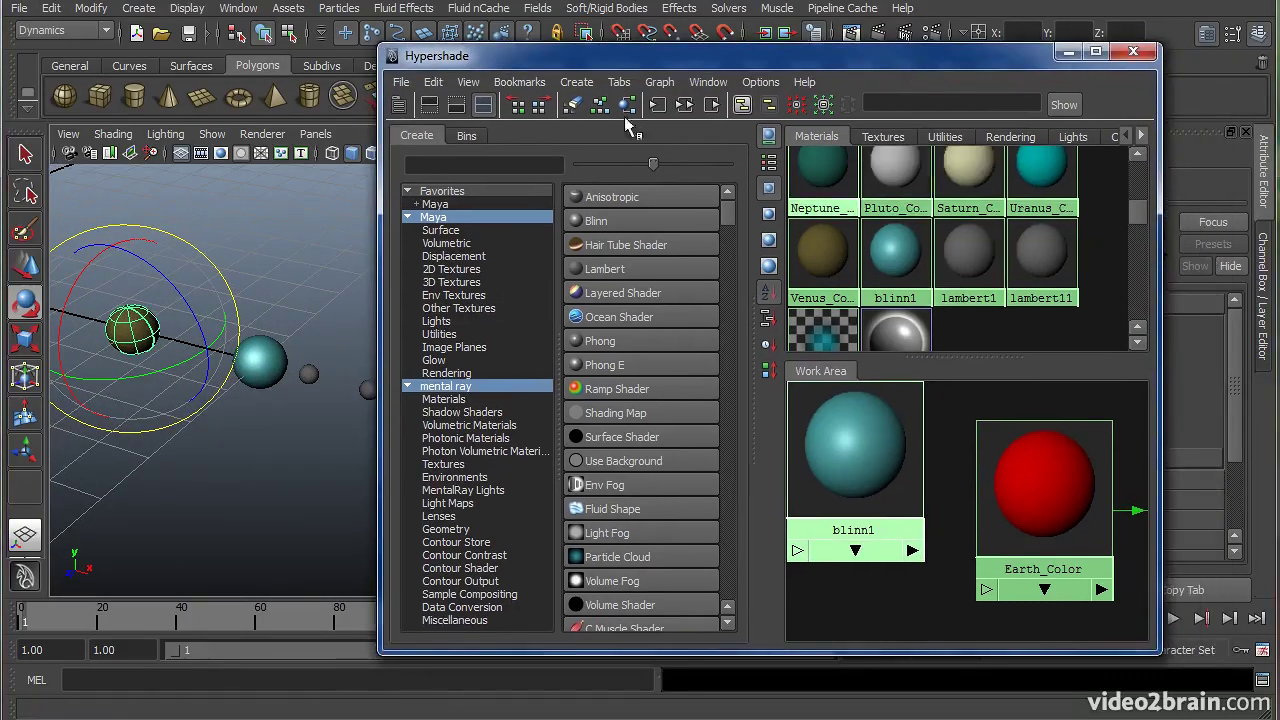
pyautogui.click(575, 107)
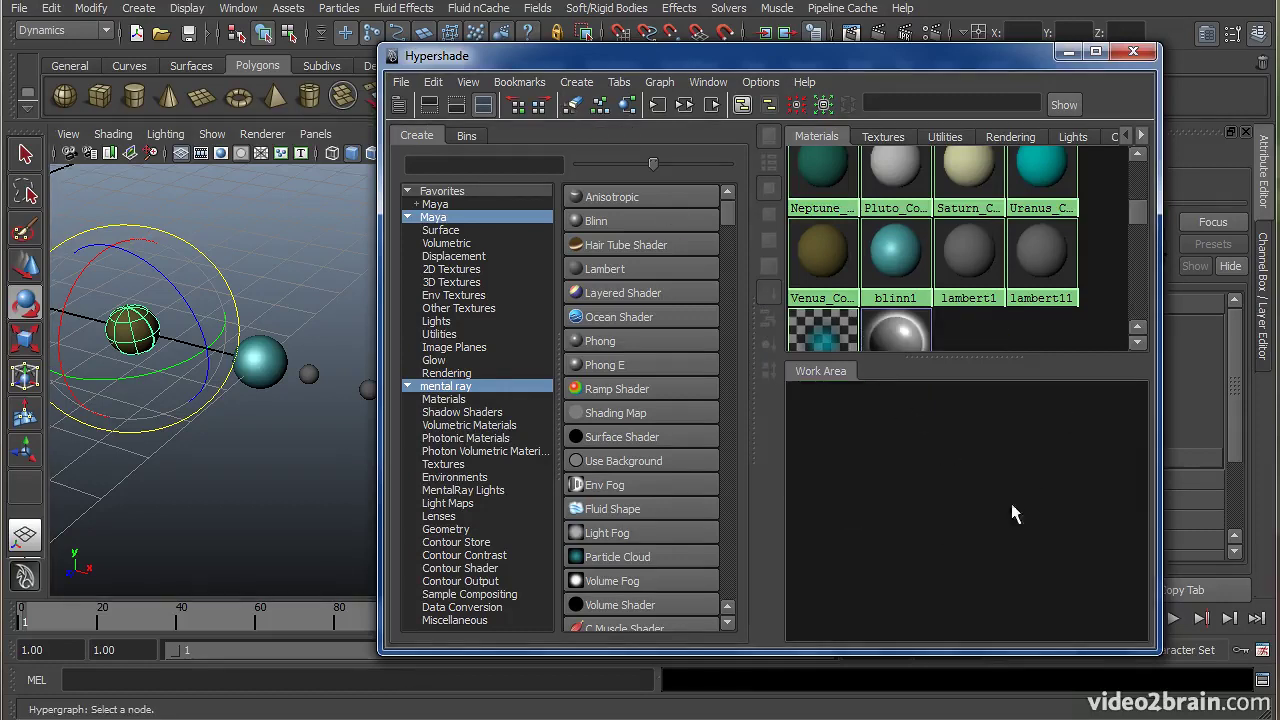
# Widen the Hypershade's material swatch area and arrange the window beside the planets from Earth to Jupiter
pyautogui.moveTo(1137, 214); pyautogui.dragTo(1137, 193)
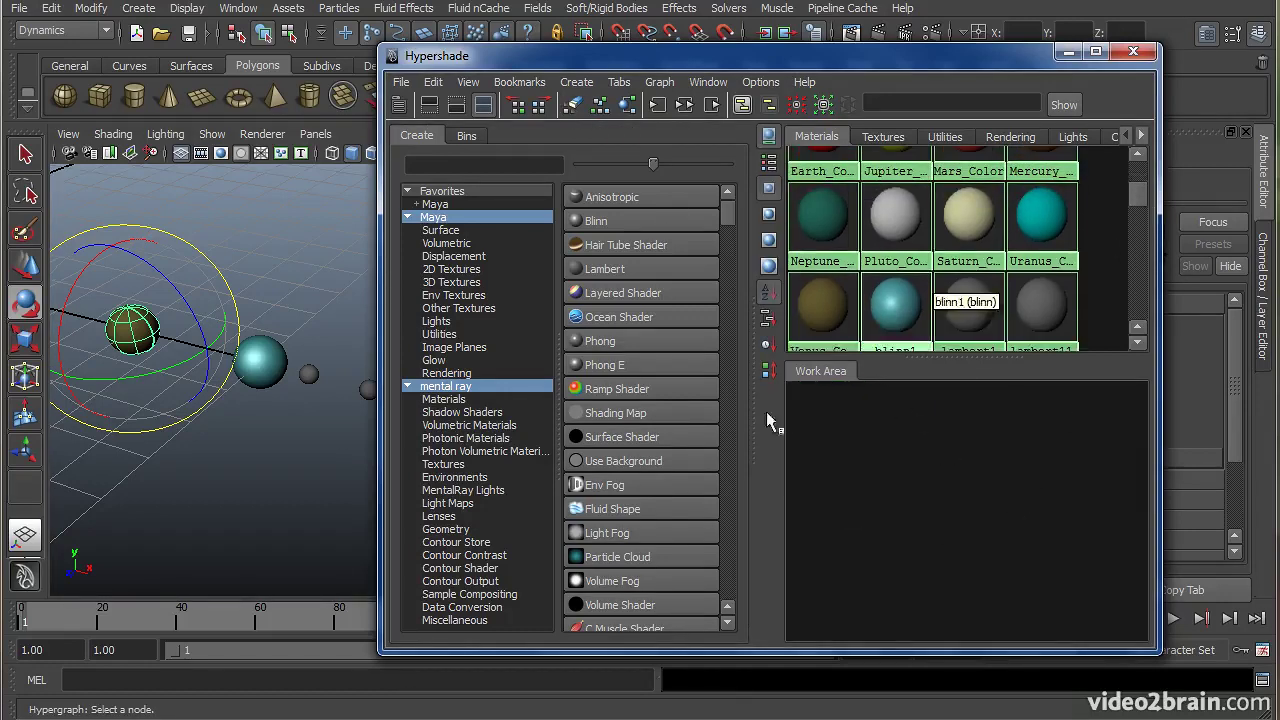
pyautogui.moveTo(750, 417); pyautogui.dragTo(726, 417)
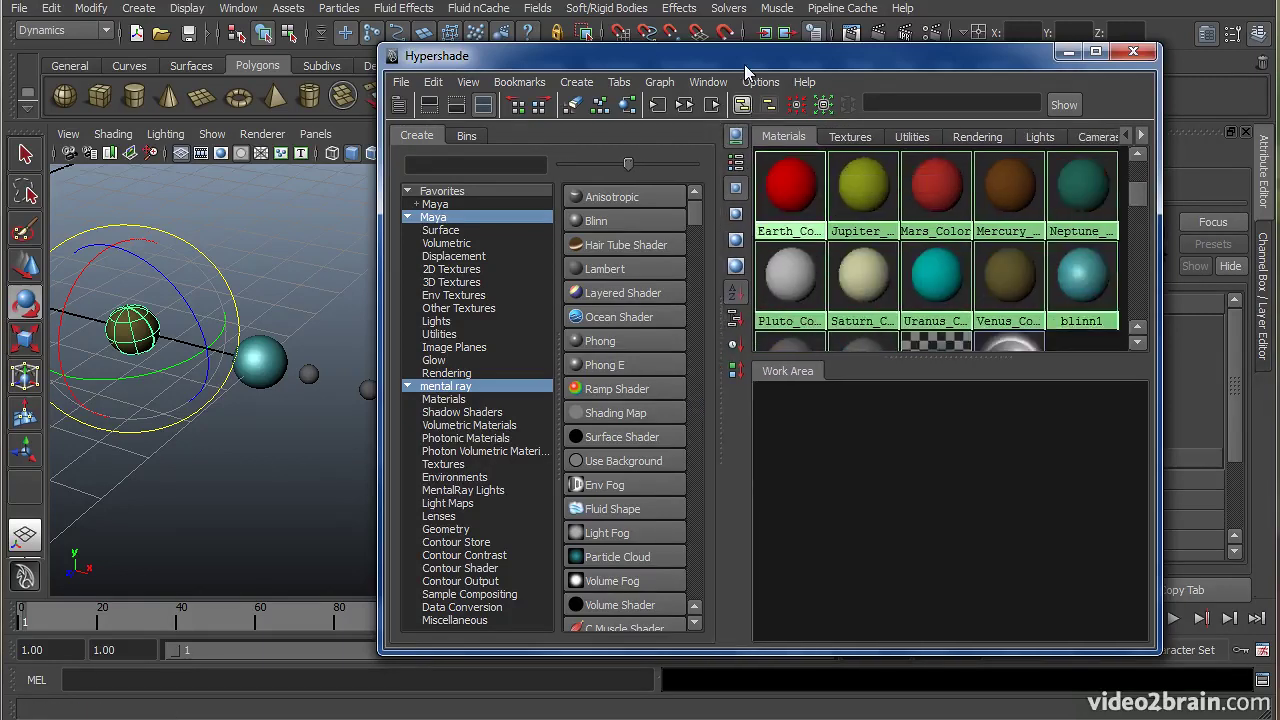
pyautogui.moveTo(744, 64); pyautogui.dragTo(800, 64)
pyautogui.keyDown('alt'); pyautogui.moveTo(361, 358); pyautogui.dragTo(256, 324, button='middle'); pyautogui.keyUp('alt')
pyautogui.moveTo(1000, 62); pyautogui.dragTo(965, 62)
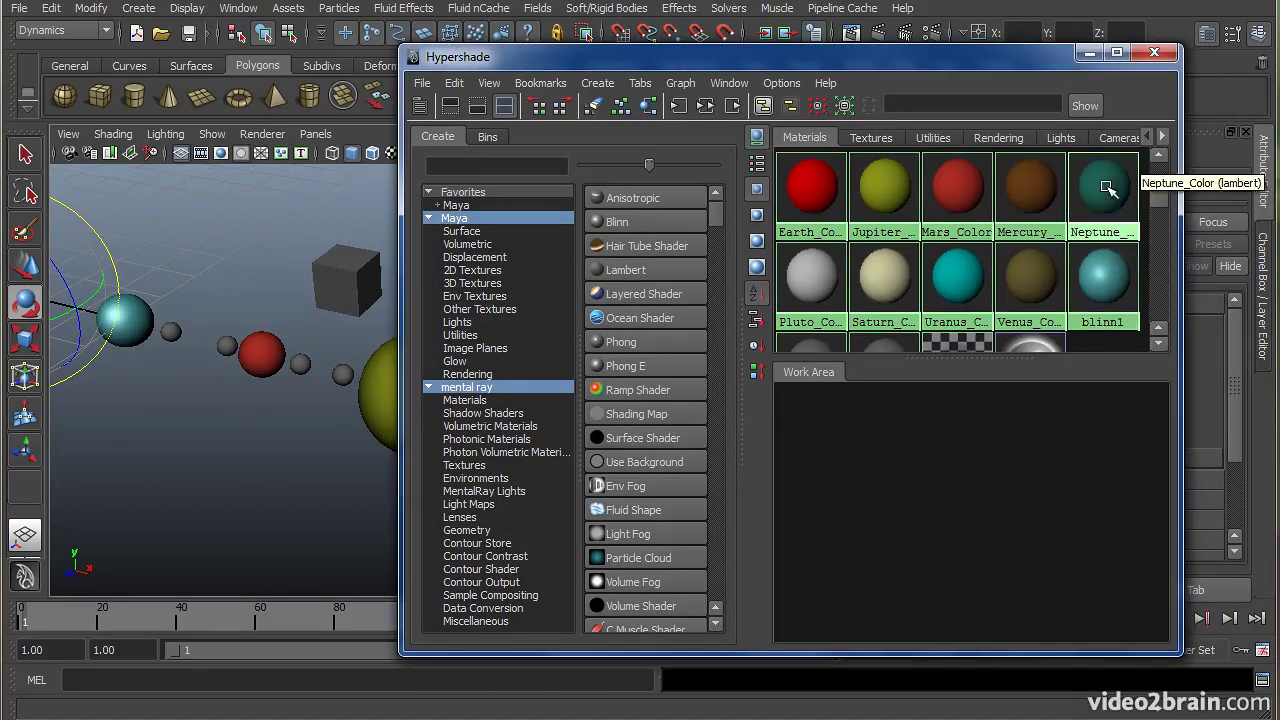
# Place the Neptune_Color material in the empty work area and clear the graph again
pyautogui.click(1104, 190)
pyautogui.moveTo(1104, 190); pyautogui.dragTo(977, 486, button='middle')
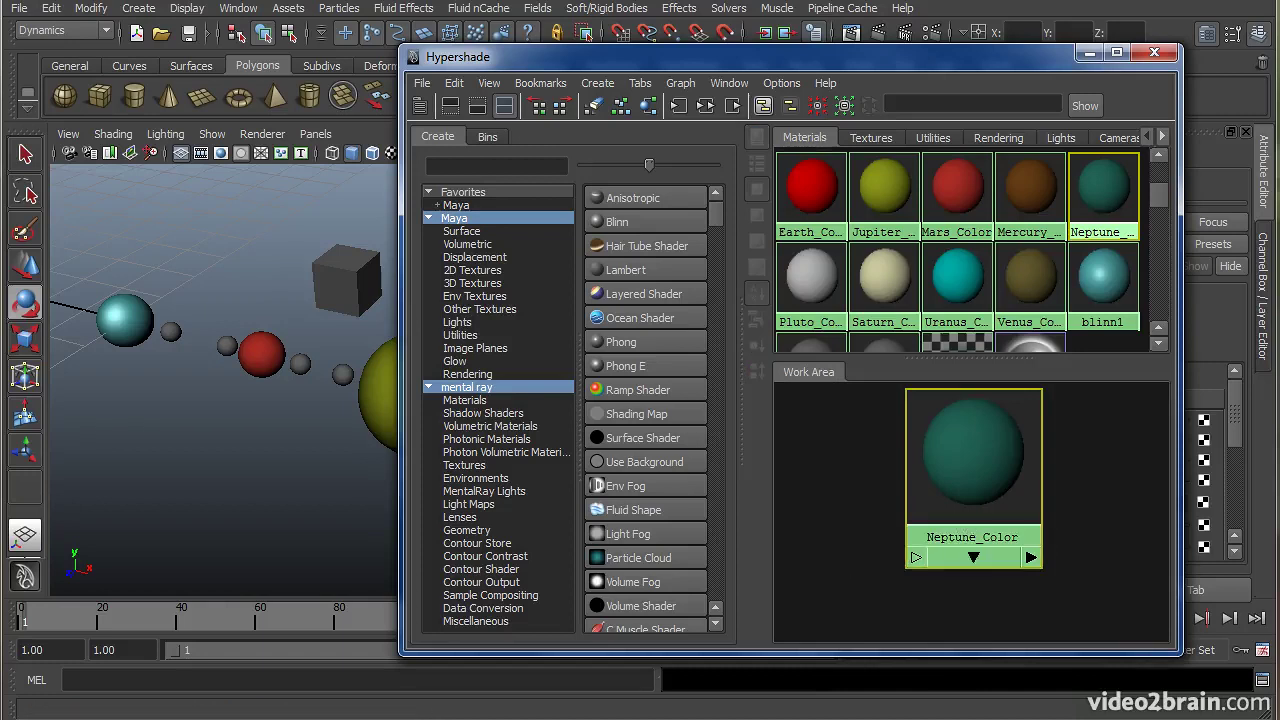
pyautogui.click(594, 105)
# Select the Saturn sphere and graph its assigned material in the work area, with the whole network in view
pyautogui.keyDown('alt'); pyautogui.moveTo(251, 437); pyautogui.dragTo(186, 426, button='middle'); pyautogui.keyUp('alt')
pyautogui.click(328, 400)
pyautogui.press('e')
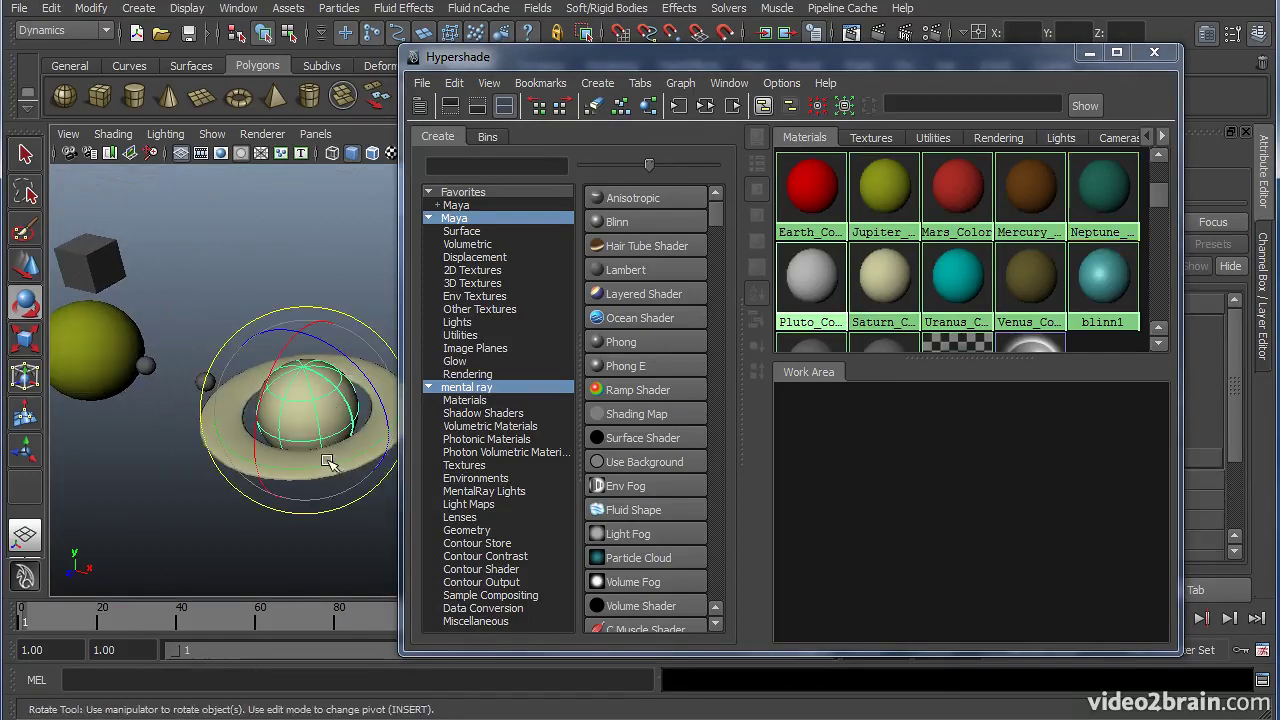
pyautogui.click(650, 106)
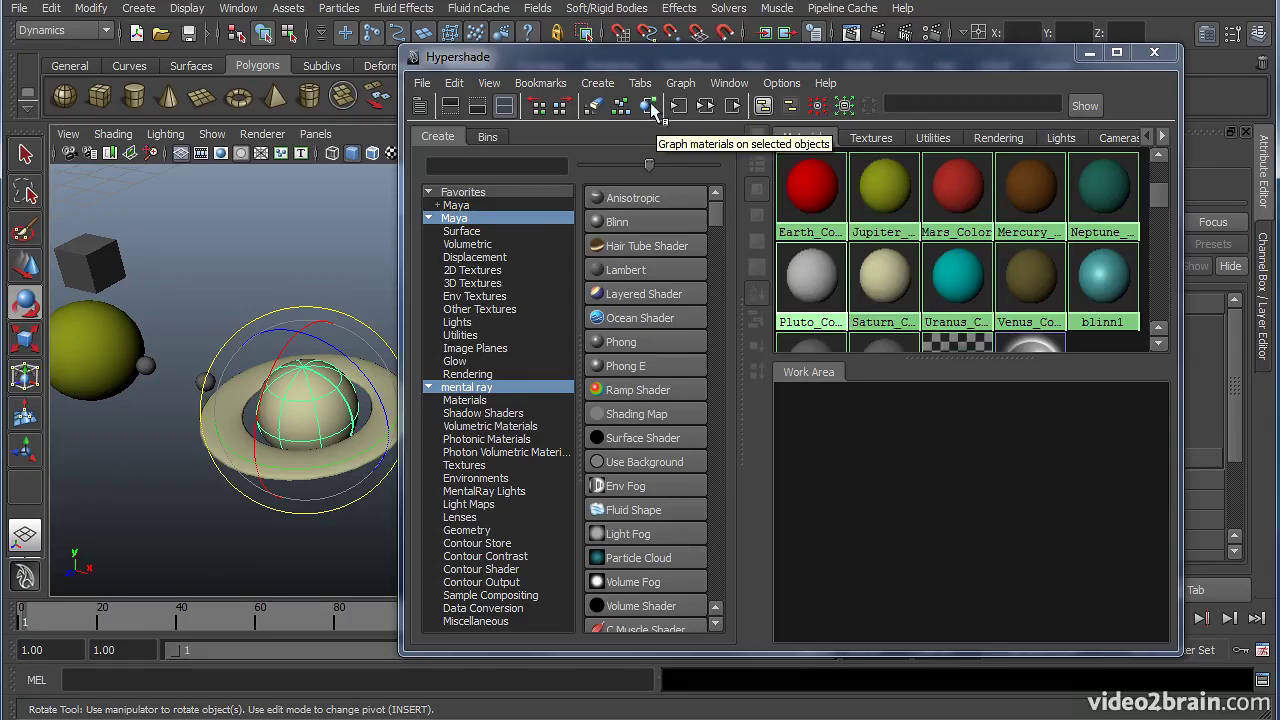
pyautogui.click(850, 402)
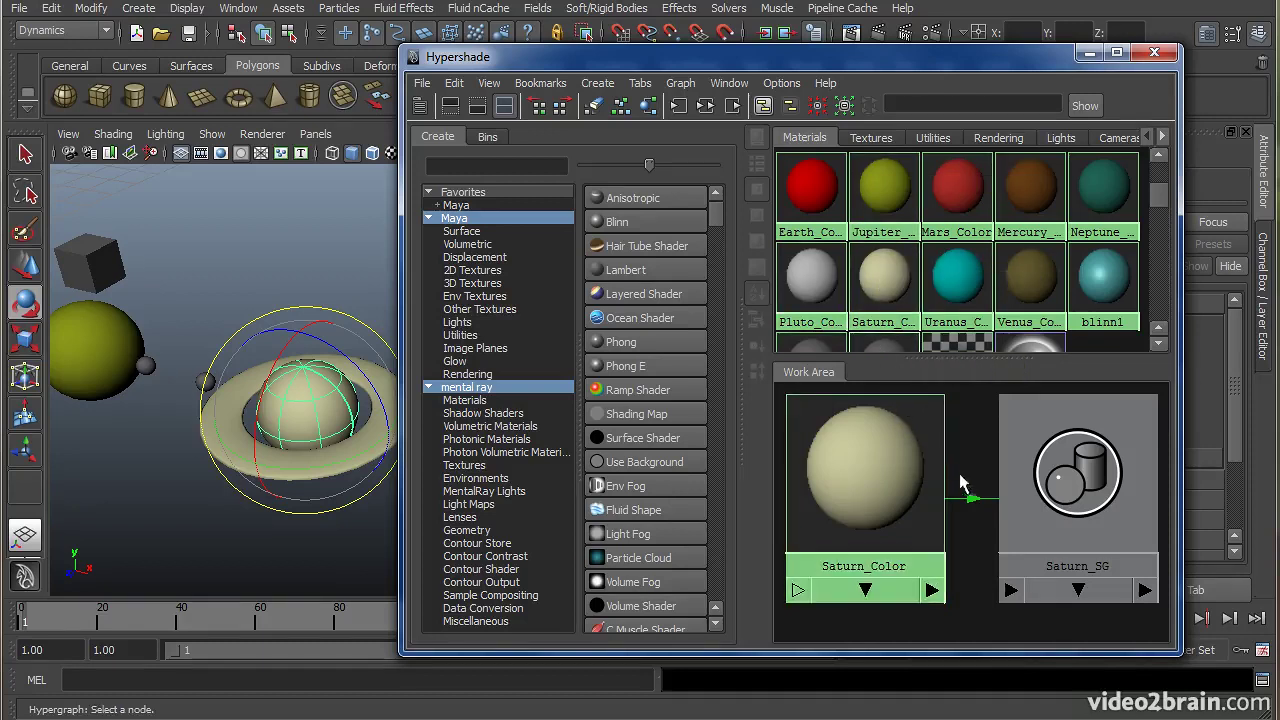
pyautogui.scroll(-3, 925, 462)
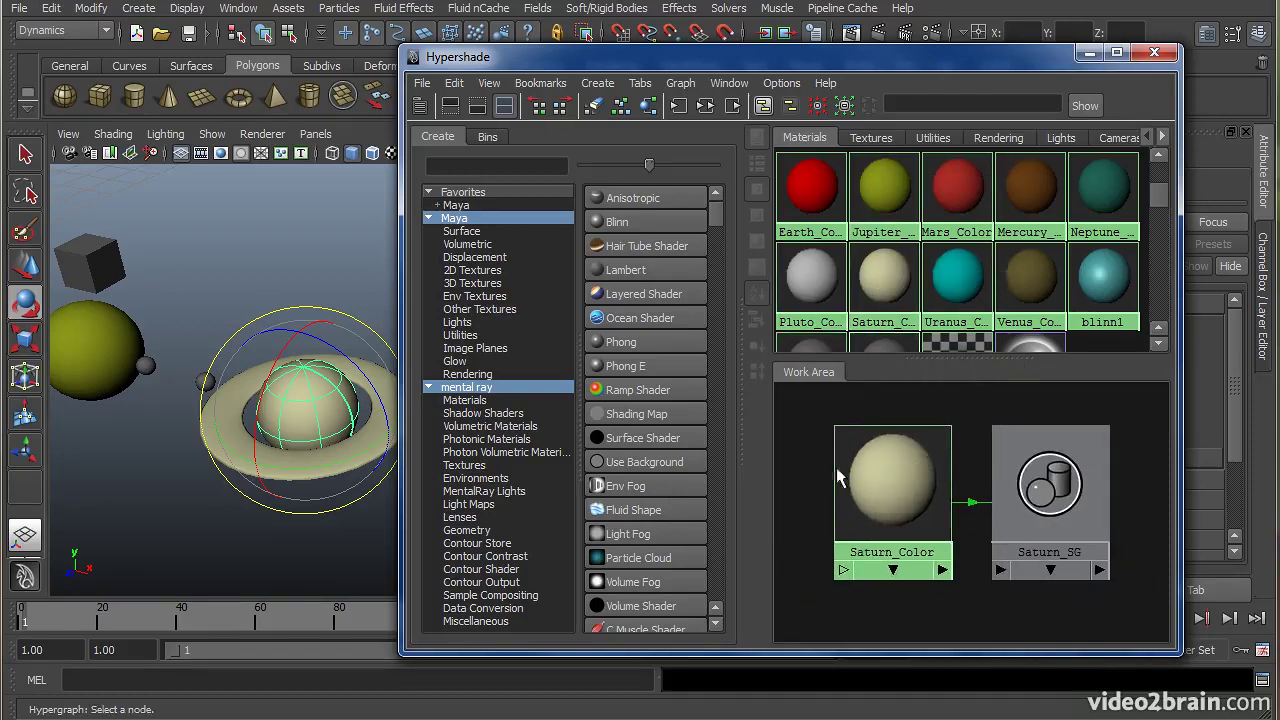
# Select the Saturn_Color node in the work area to show its attributes, and close the Hypershade
pyautogui.keyDown('alt'); pyautogui.moveTo(836, 467); pyautogui.dragTo(873, 466, button='middle'); pyautogui.keyUp('alt')
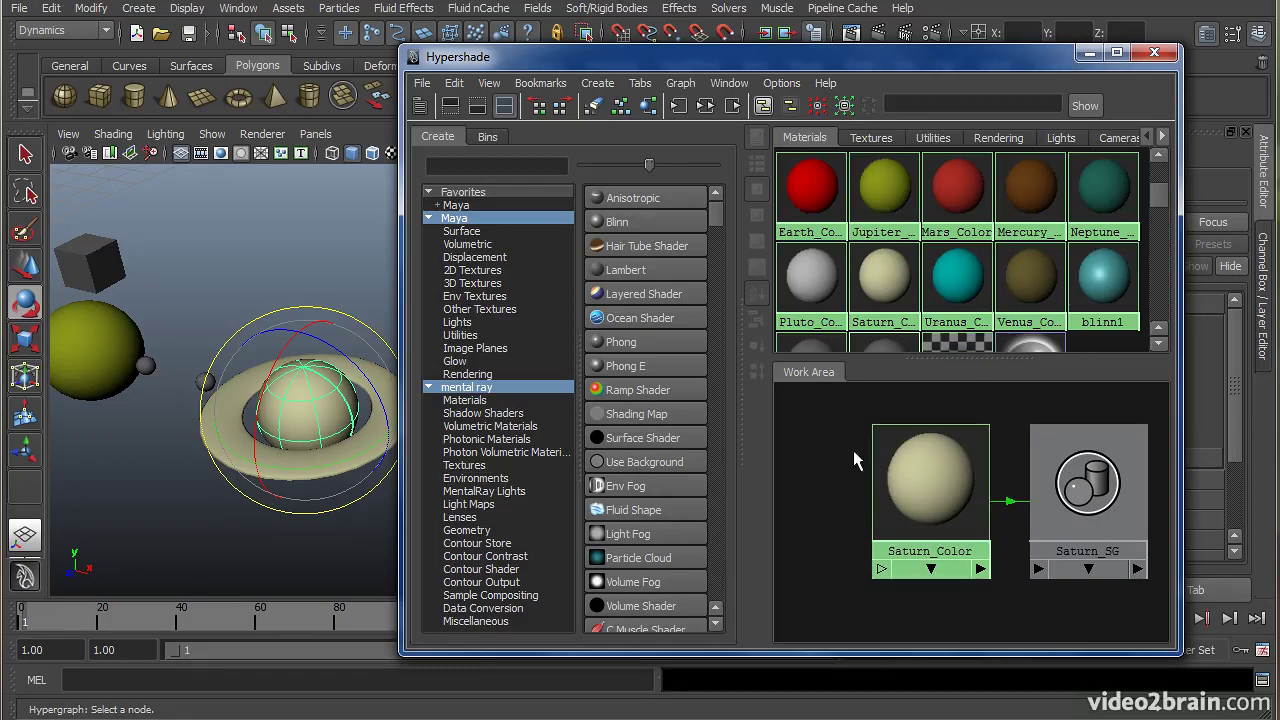
pyautogui.click(882, 470)
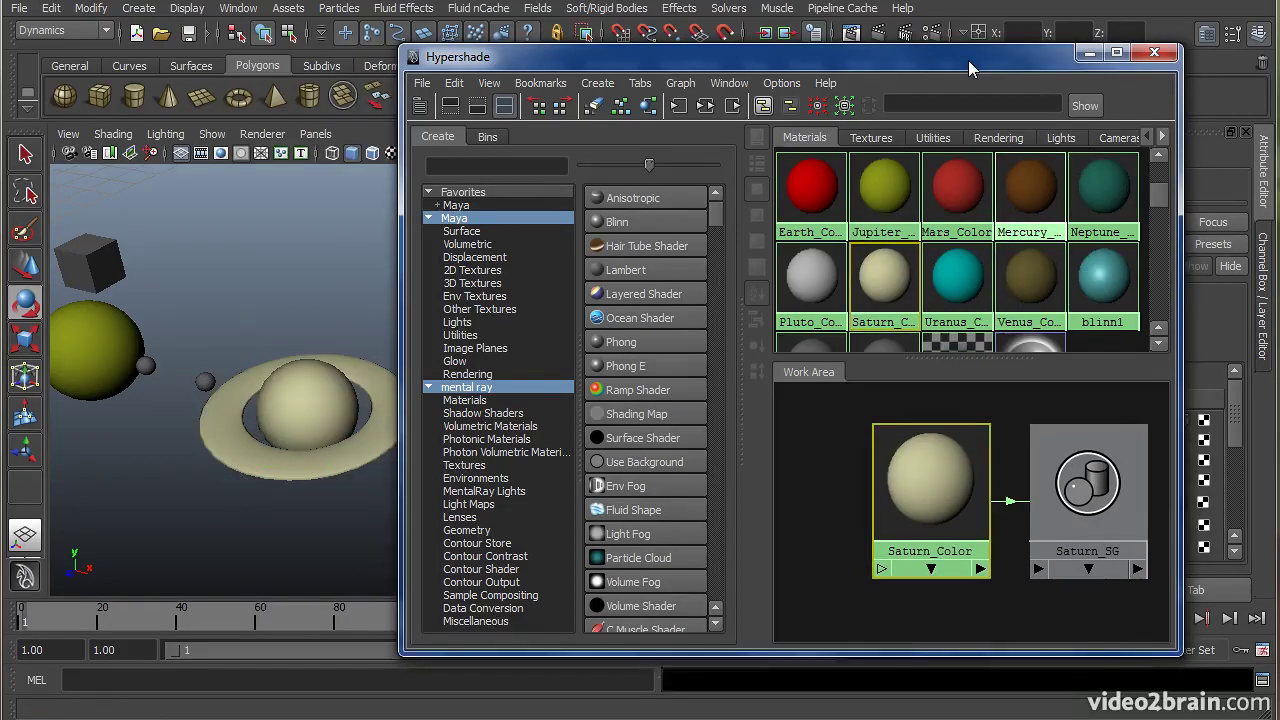
pyautogui.moveTo(968, 60); pyautogui.dragTo(745, 65)
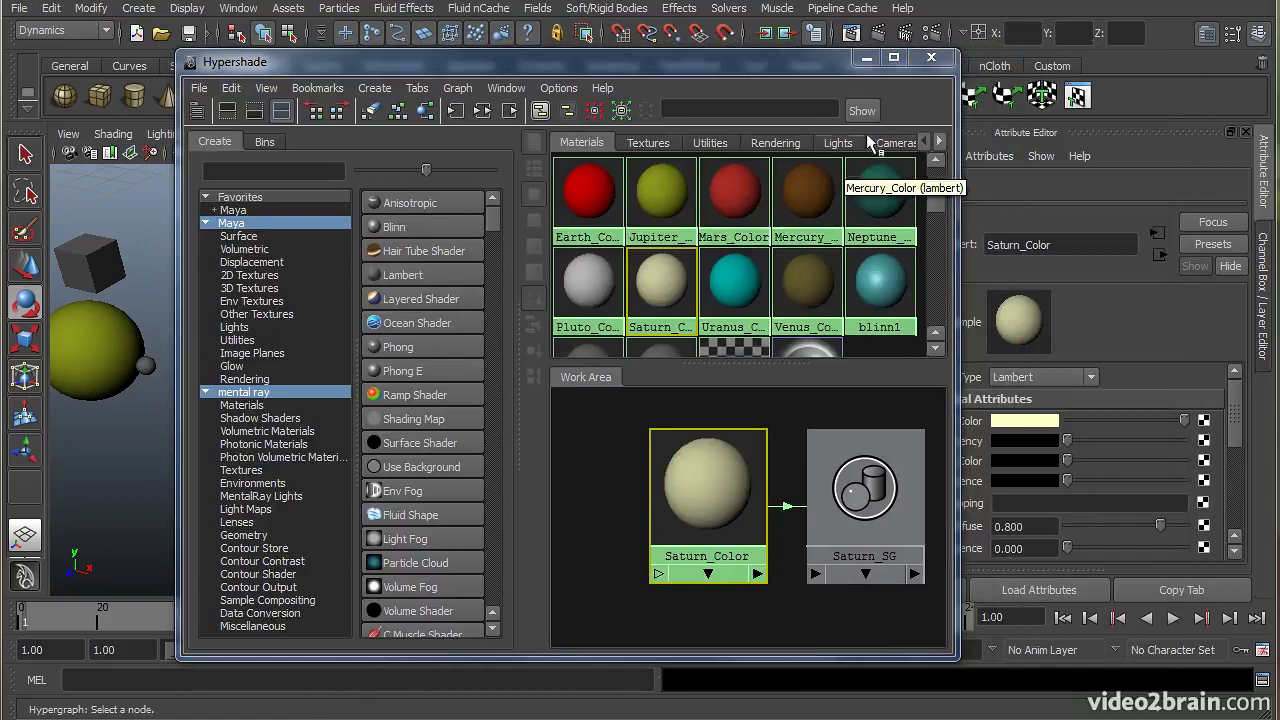
pyautogui.click(931, 57)
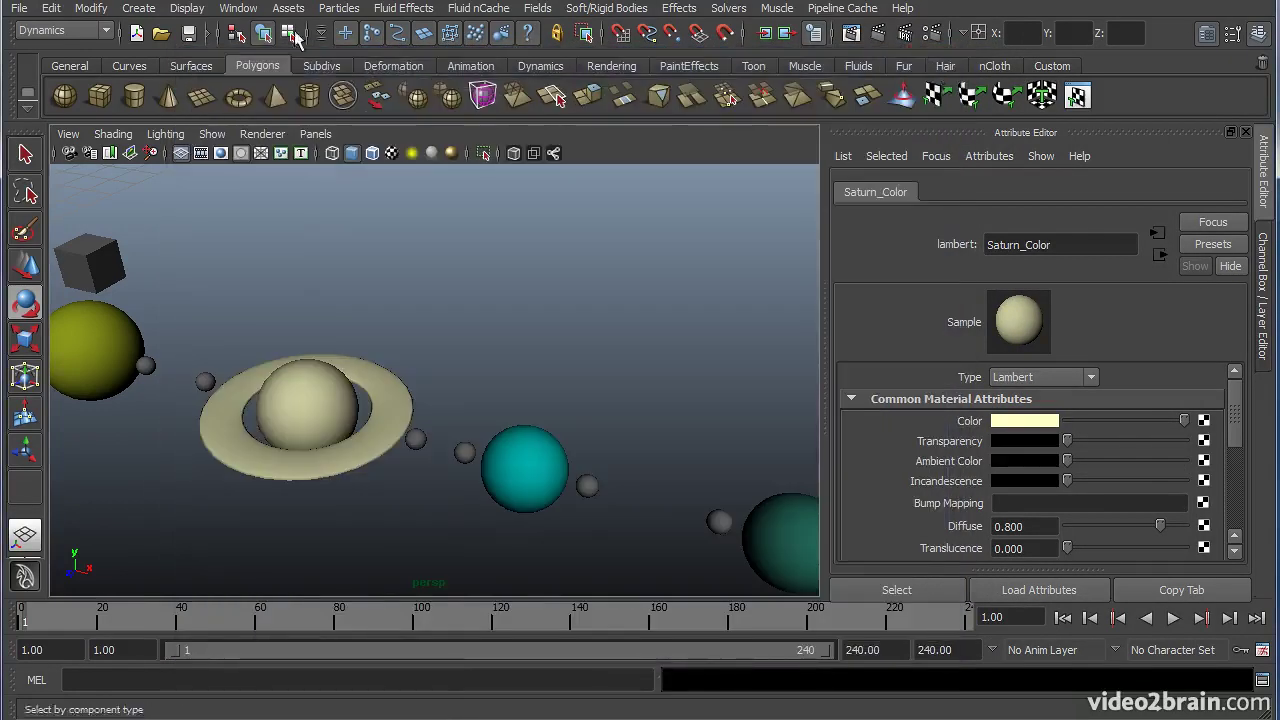
# Open the Graph Editor and move it over the perspective view
pyautogui.click(242, 9)
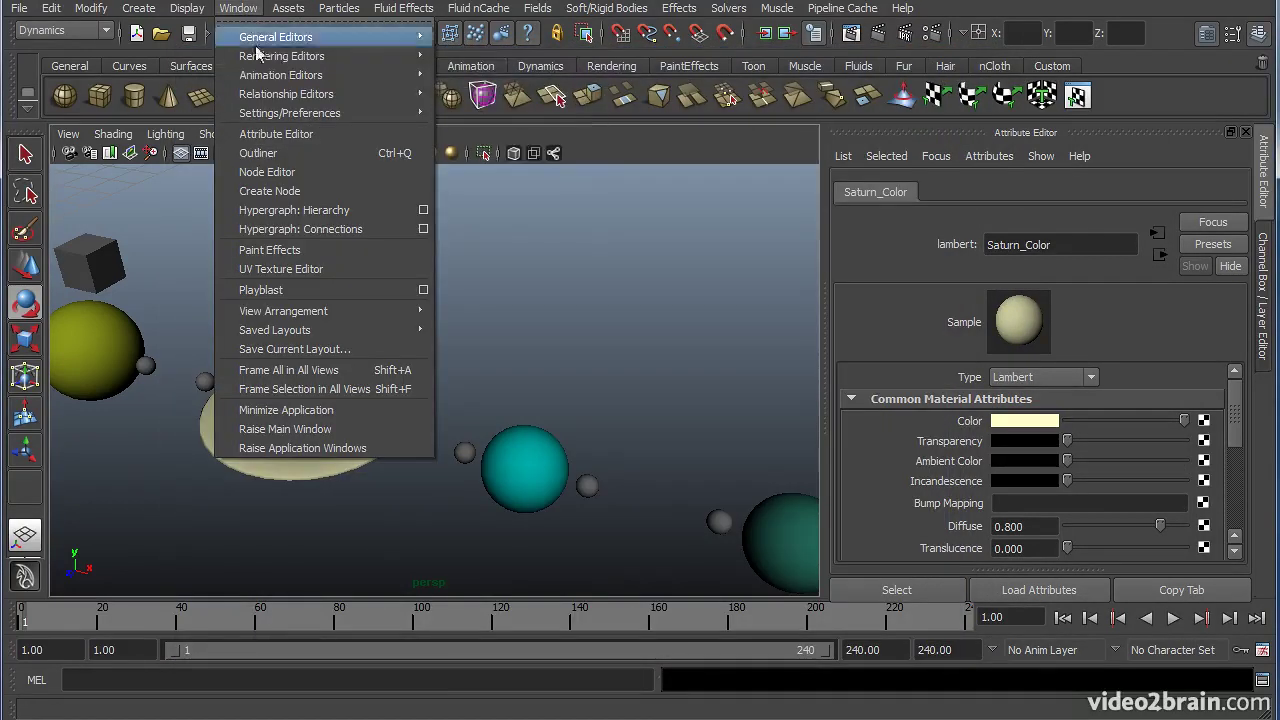
pyautogui.moveTo(270, 83)
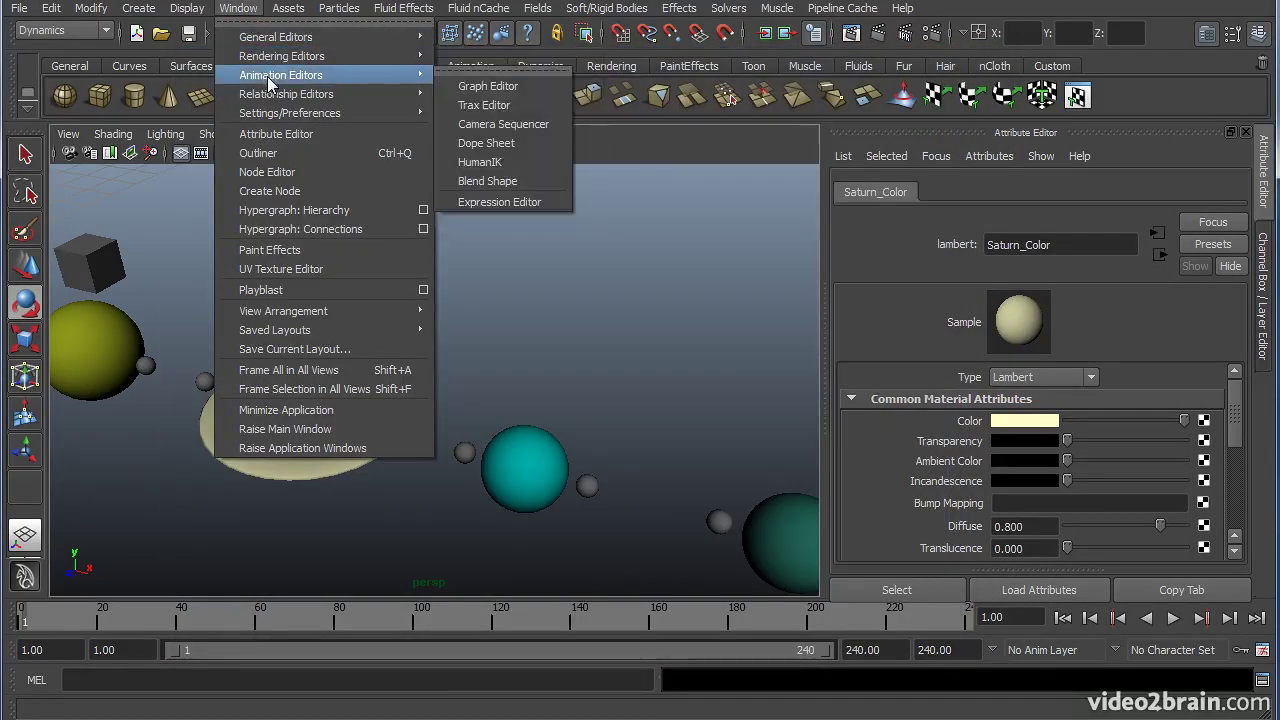
pyautogui.click(488, 86)
pyautogui.moveTo(90, 265); pyautogui.dragTo(660, 199)
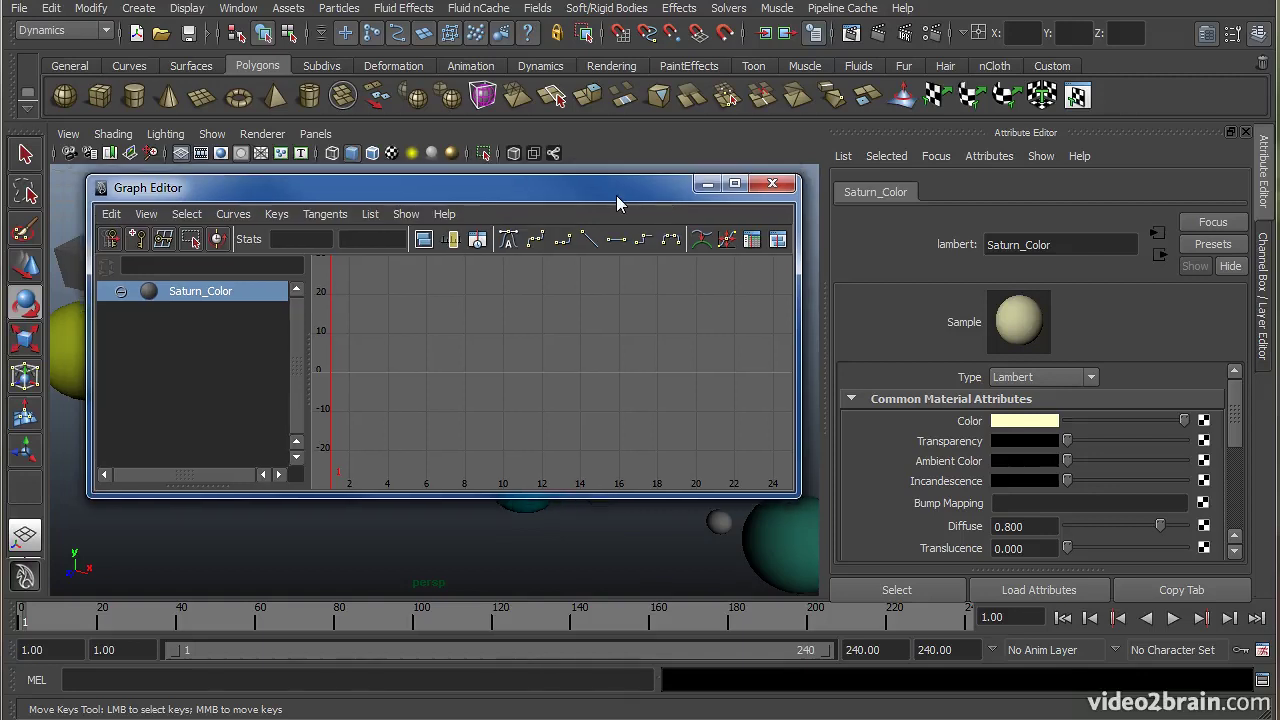
# Open the Outliner and select Earth_Orbit to load its animation curve
pyautogui.click(238, 8)
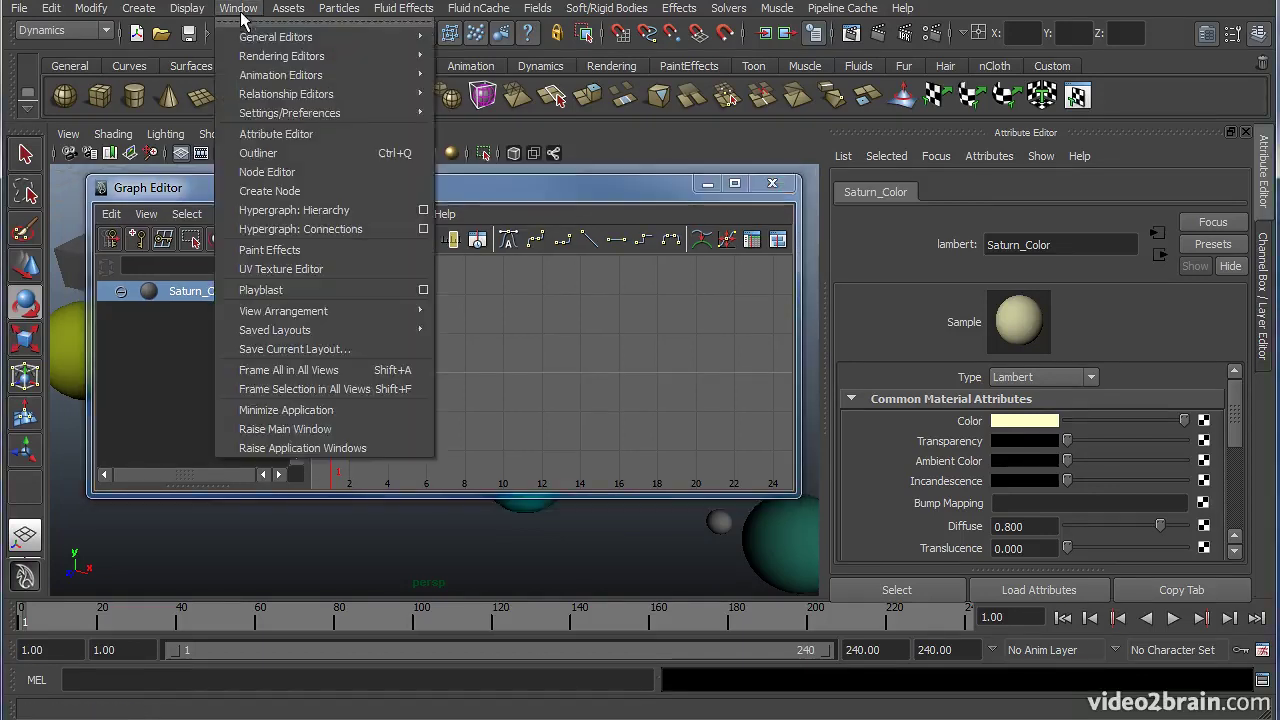
pyautogui.click(270, 131)
pyautogui.moveTo(759, 60); pyautogui.dragTo(653, 48)
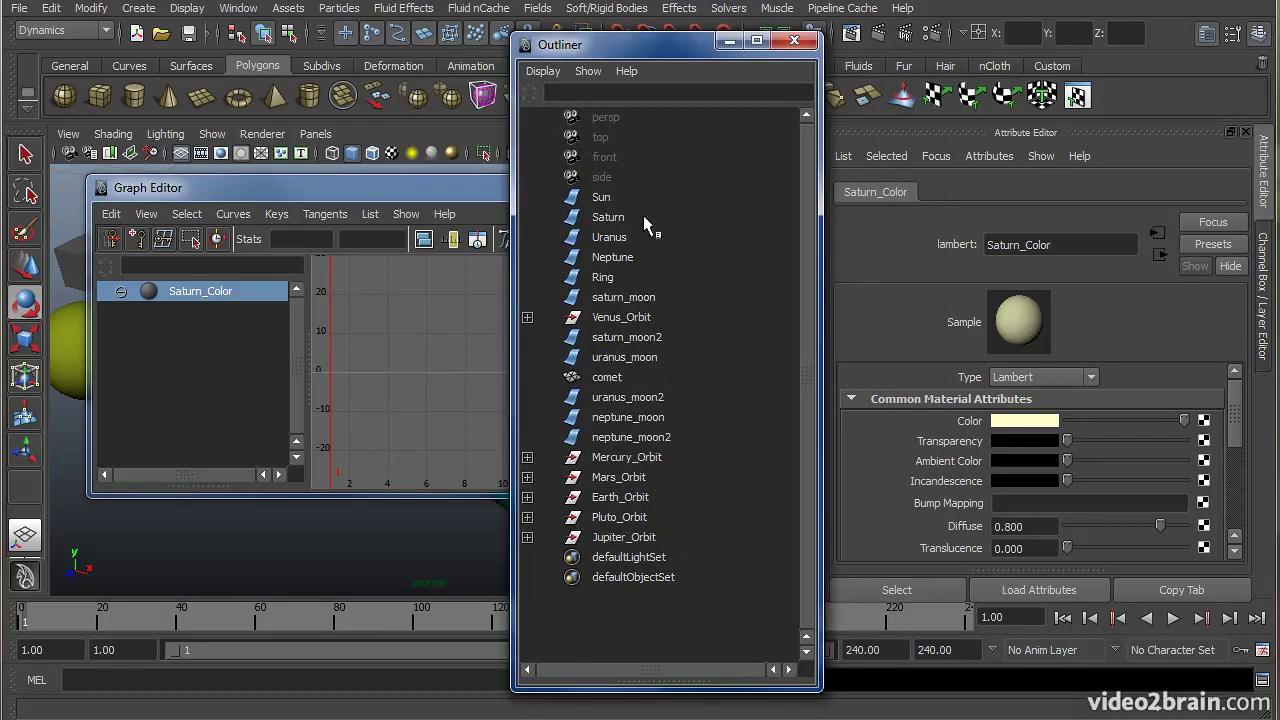
pyautogui.click(640, 498)
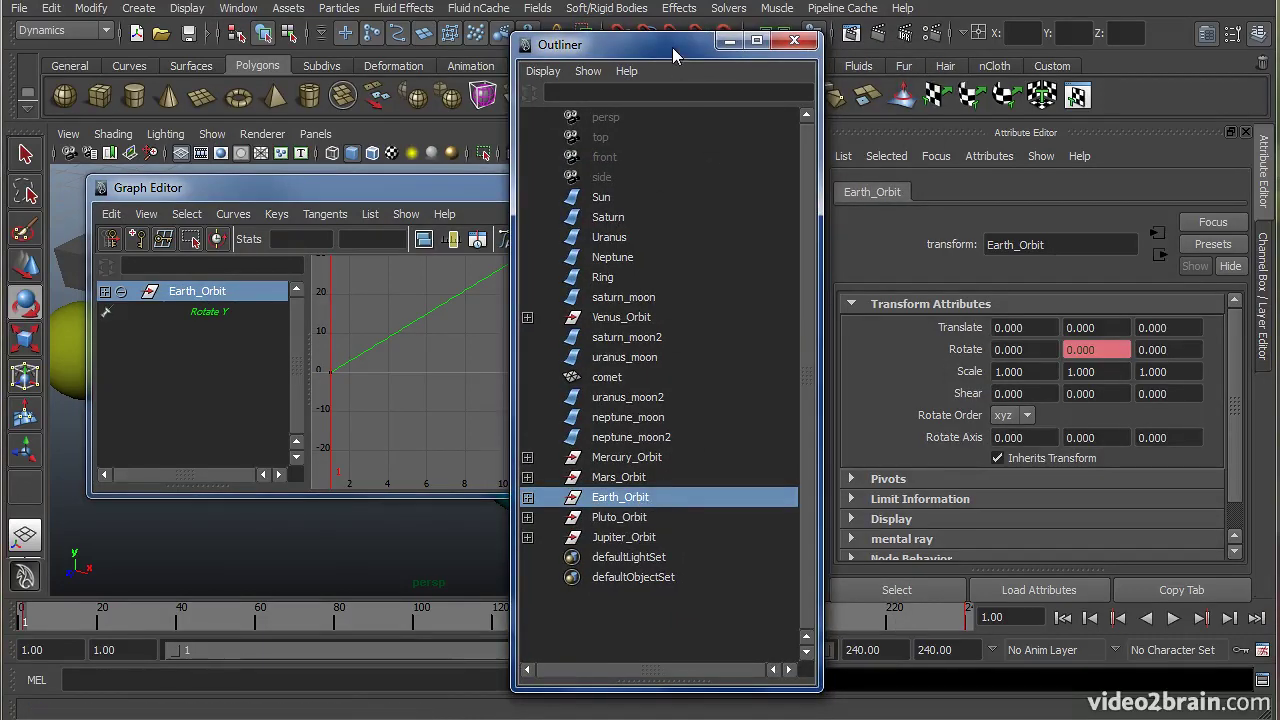
# Replace the Attribute Editor with the Channel Box and arrange the Graph Editor and Outliner to uncover the planets
pyautogui.moveTo(690, 44); pyautogui.dragTo(302, 150)
pyautogui.moveTo(651, 186); pyautogui.dragTo(615, 375)
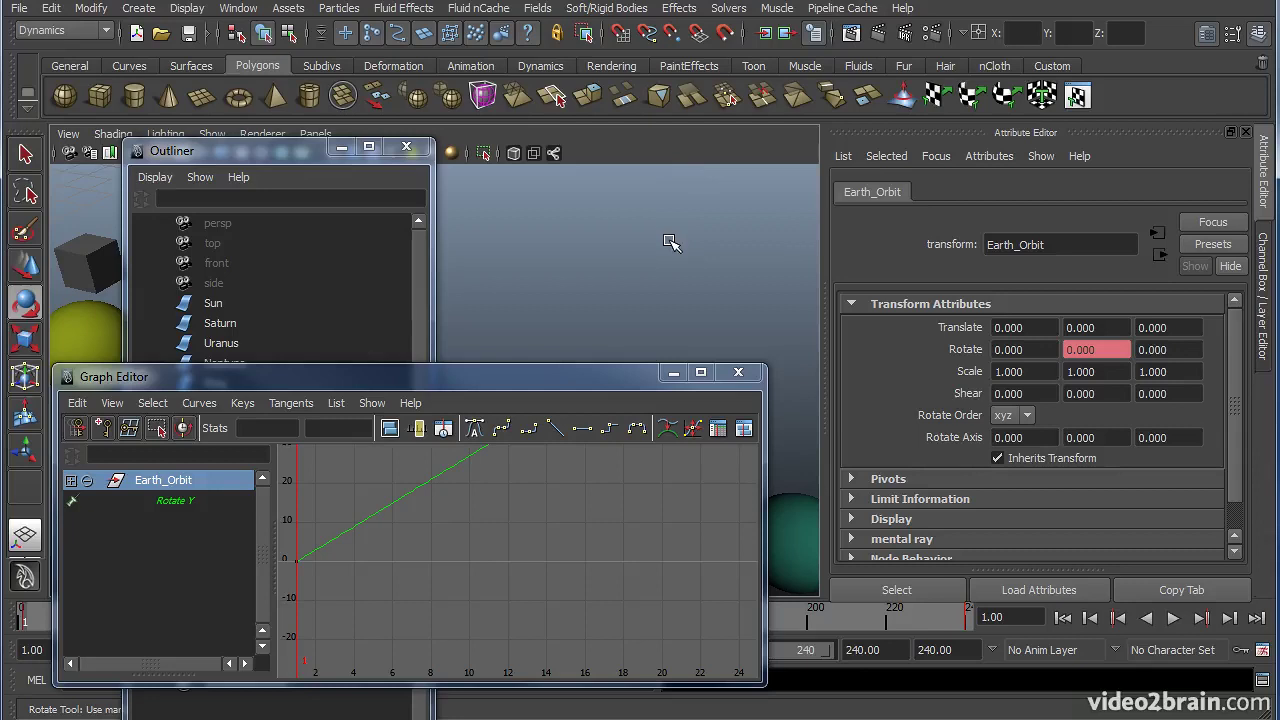
pyautogui.hotkey('ctrl', 'a')
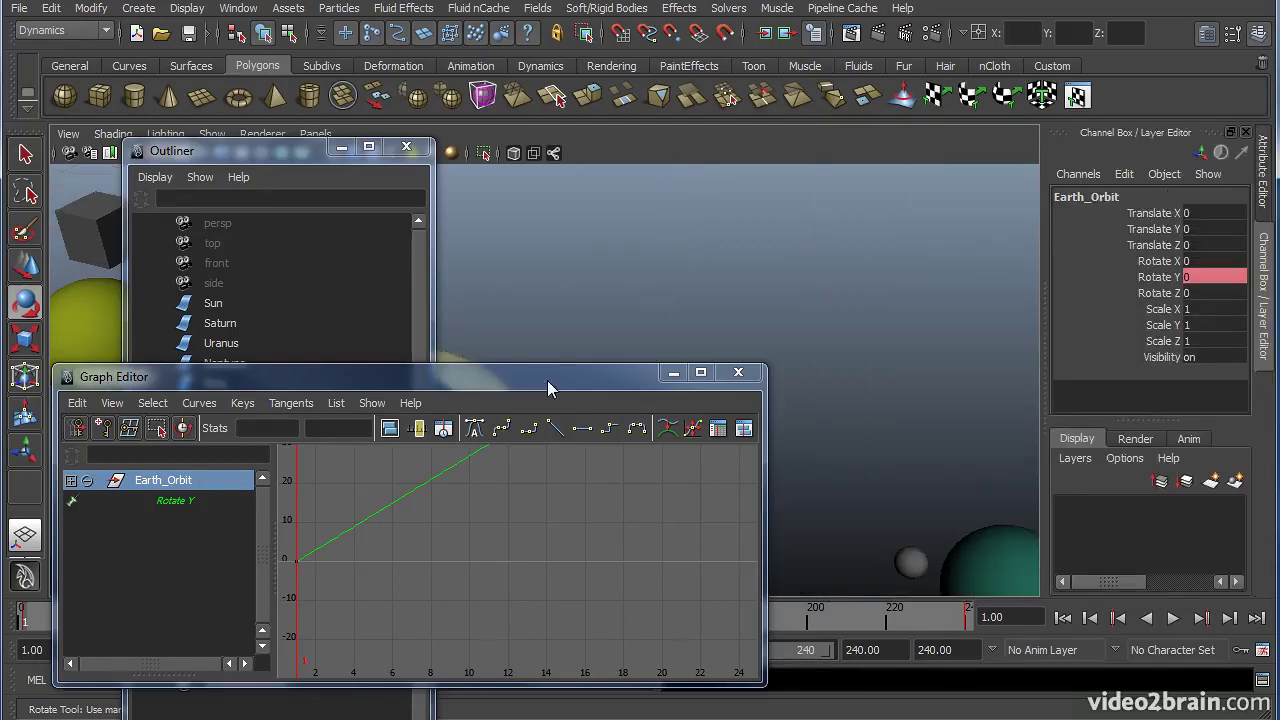
pyautogui.moveTo(540, 380); pyautogui.dragTo(933, 381)
pyautogui.moveTo(256, 156); pyautogui.dragTo(846, 63)
# Bring the Sun and inner planets into view and frame Earth_Orbit's whole Rotate Y curve in the Graph Editor
pyautogui.keyDown('alt'); pyautogui.moveTo(482, 338); pyautogui.dragTo(284, 336, button='right'); pyautogui.keyUp('alt')
pyautogui.keyDown('alt'); pyautogui.moveTo(303, 340); pyautogui.dragTo(580, 345, button='middle'); pyautogui.keyUp('alt')
pyautogui.press('e')
pyautogui.moveTo(88, 627); pyautogui.dragTo(12, 638)
pyautogui.click(1040, 381)
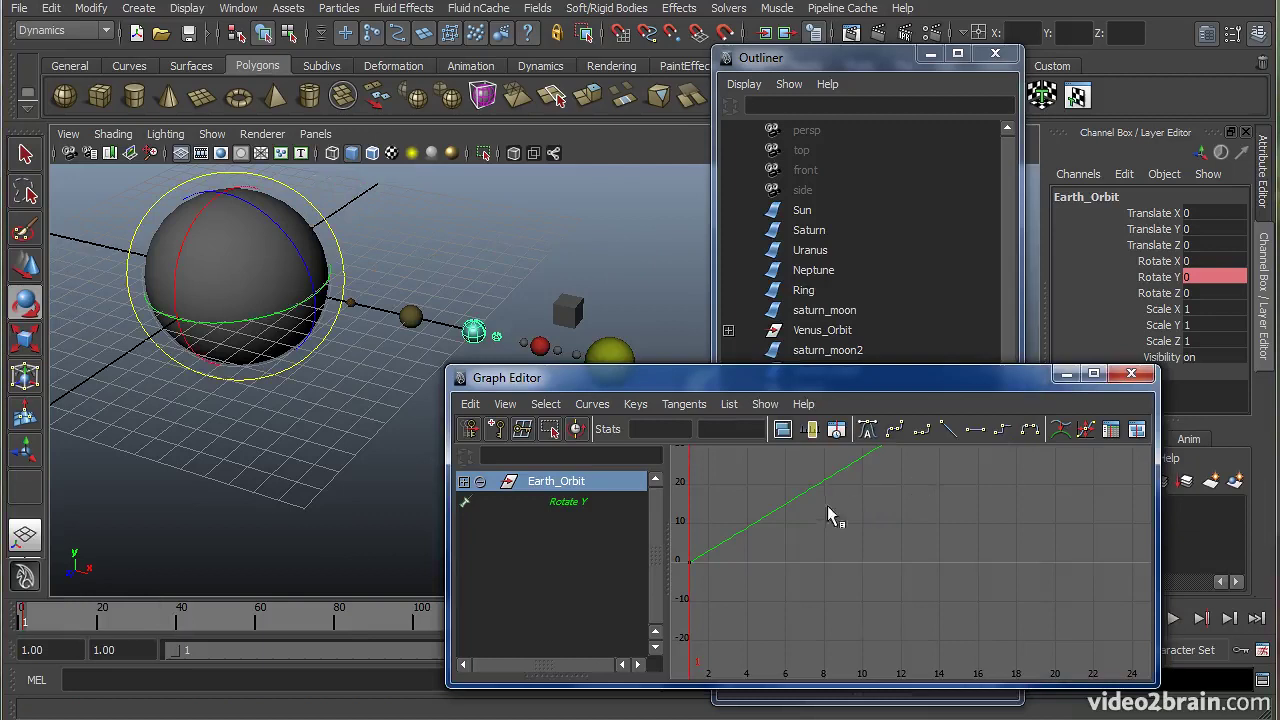
pyautogui.press('f')
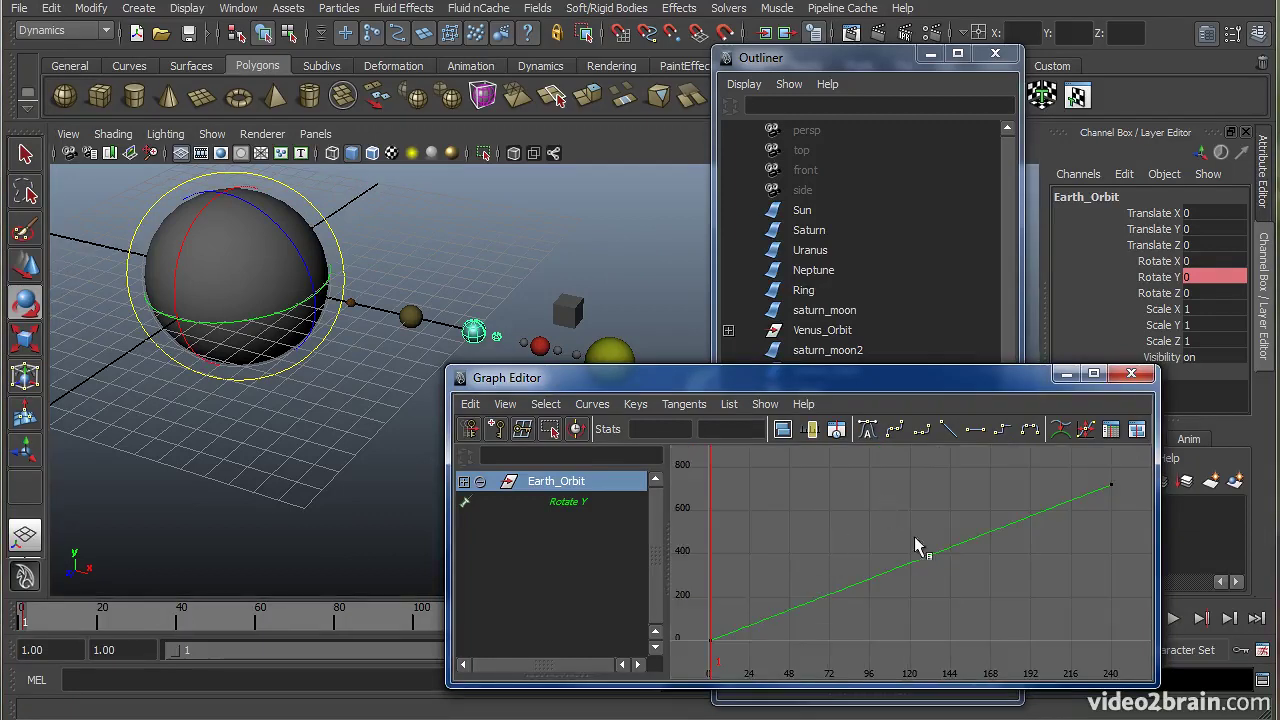
pyautogui.moveTo(971, 549)
pyautogui.keyDown('alt'); pyautogui.mouseDown(button='middle')
pyautogui.moveTo(963, 531)
pyautogui.moveTo(914, 580)
pyautogui.moveTo(803, 578)
pyautogui.moveTo(1020, 534)
pyautogui.moveTo(906, 557)
pyautogui.moveTo(980, 537)
pyautogui.mouseUp(button='middle'); pyautogui.keyUp('alt')
pyautogui.keyDown('alt'); pyautogui.moveTo(980, 537); pyautogui.dragTo(909, 554, button='right'); pyautogui.keyUp('alt')
pyautogui.press('a')
# Set the current time to frame 24 and lower Earth_Orbit's Rotate Y key at frame 240 to about 462
pyautogui.moveTo(100, 630)
pyautogui.mouseDown()
pyautogui.moveTo(92, 623)
pyautogui.moveTo(118, 622)
pyautogui.mouseUp()
pyautogui.moveTo(1020, 485); pyautogui.dragTo(1071, 534)
pyautogui.moveTo(943, 517); pyautogui.dragTo(929, 558, button='middle')
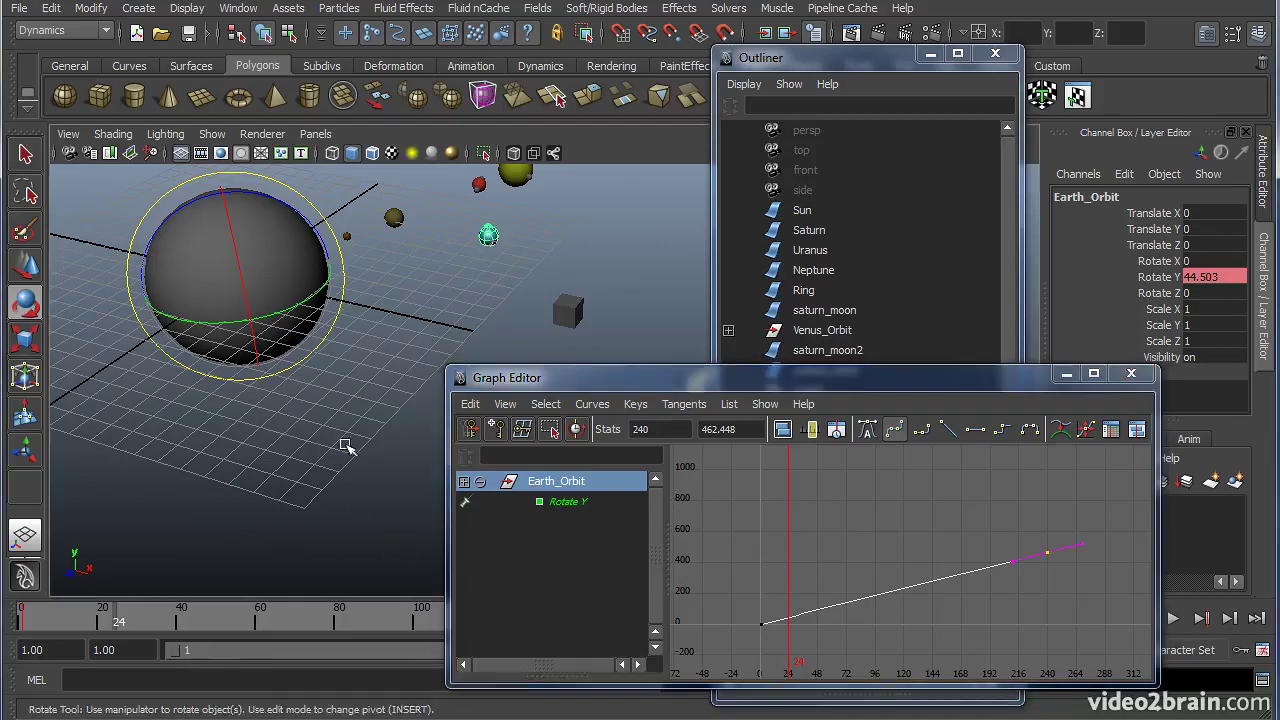
# Expand Earth_Orbit in the Outliner, select Earth and lower its Rotate Y key at frame 240 in the Graph Editor
pyautogui.keyDown('alt'); pyautogui.moveTo(343, 443); pyautogui.dragTo(362, 504, button='middle'); pyautogui.keyUp('alt')
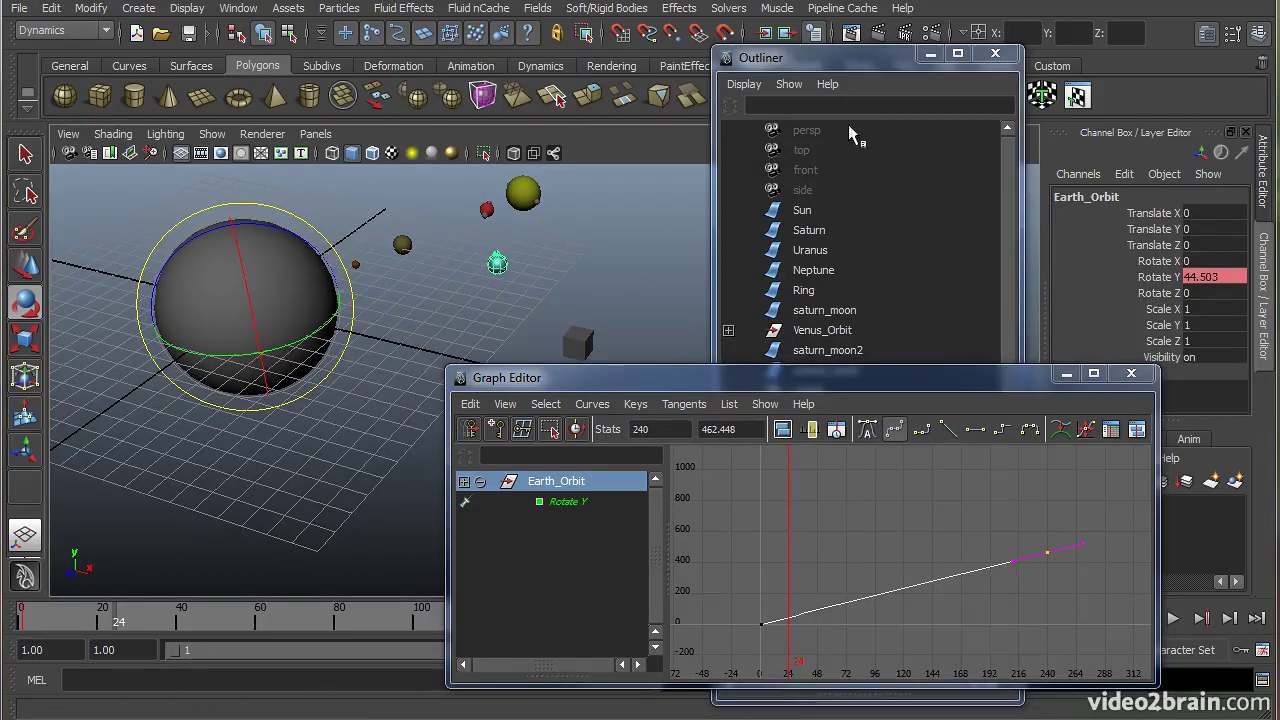
pyautogui.click(875, 58)
pyautogui.click(729, 510)
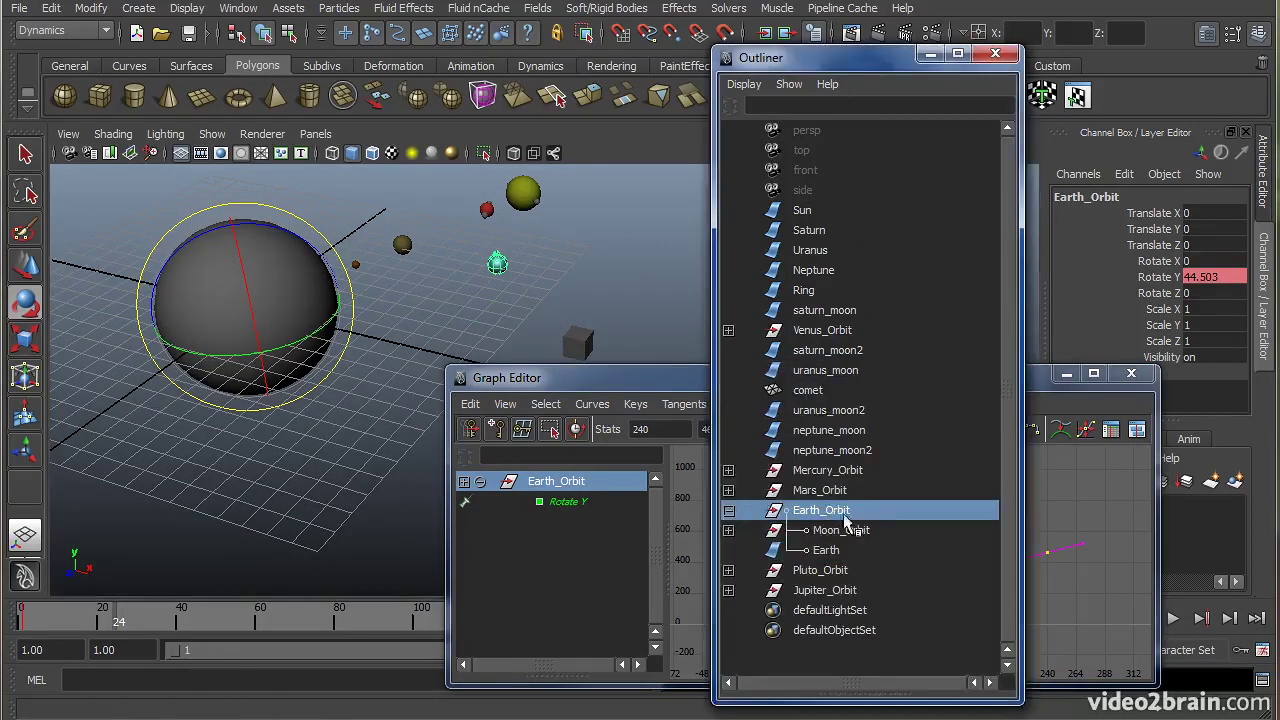
pyautogui.click(836, 551)
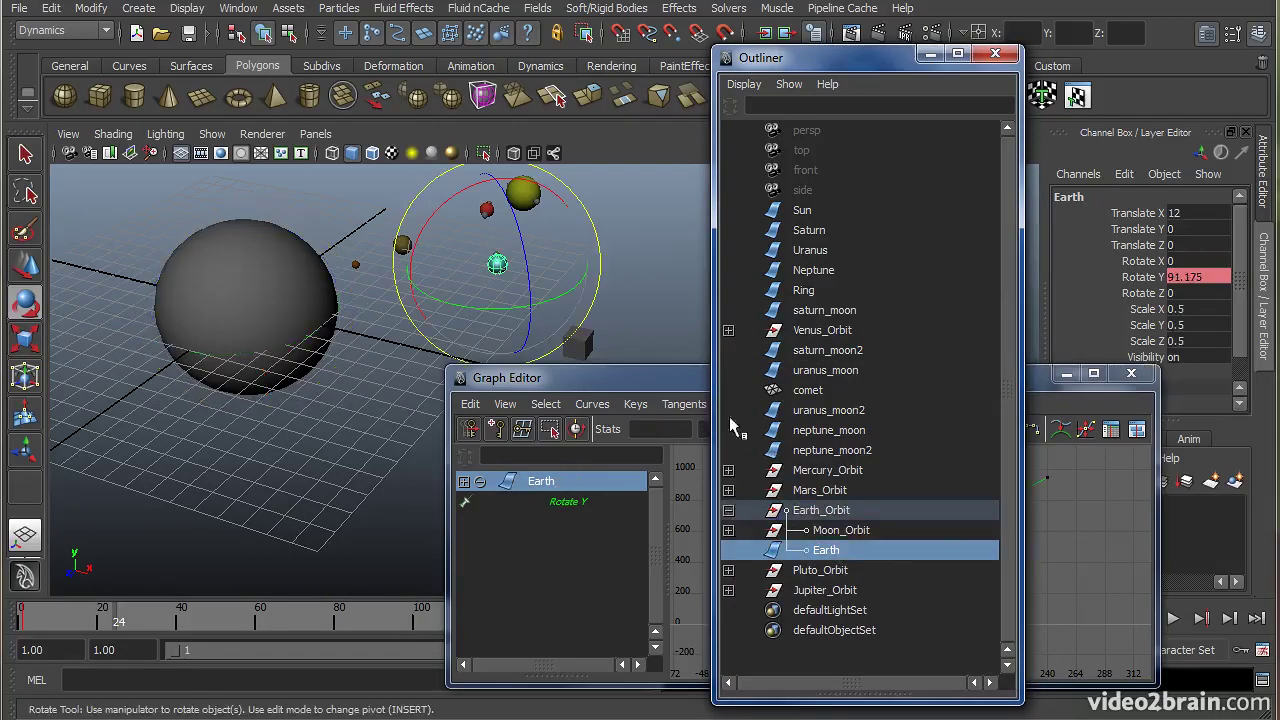
pyautogui.click(691, 380)
pyautogui.moveTo(1033, 463); pyautogui.dragTo(1055, 488)
pyautogui.moveTo(945, 519)
pyautogui.mouseDown(button='middle')
pyautogui.moveTo(937, 551)
pyautogui.moveTo(927, 500)
pyautogui.moveTo(939, 540)
pyautogui.mouseUp(button='middle')
# Select Earth_Orbit in the Outliner again and bring its Rotate Y curve back to the front in the Graph Editor
pyautogui.click(885, 83)
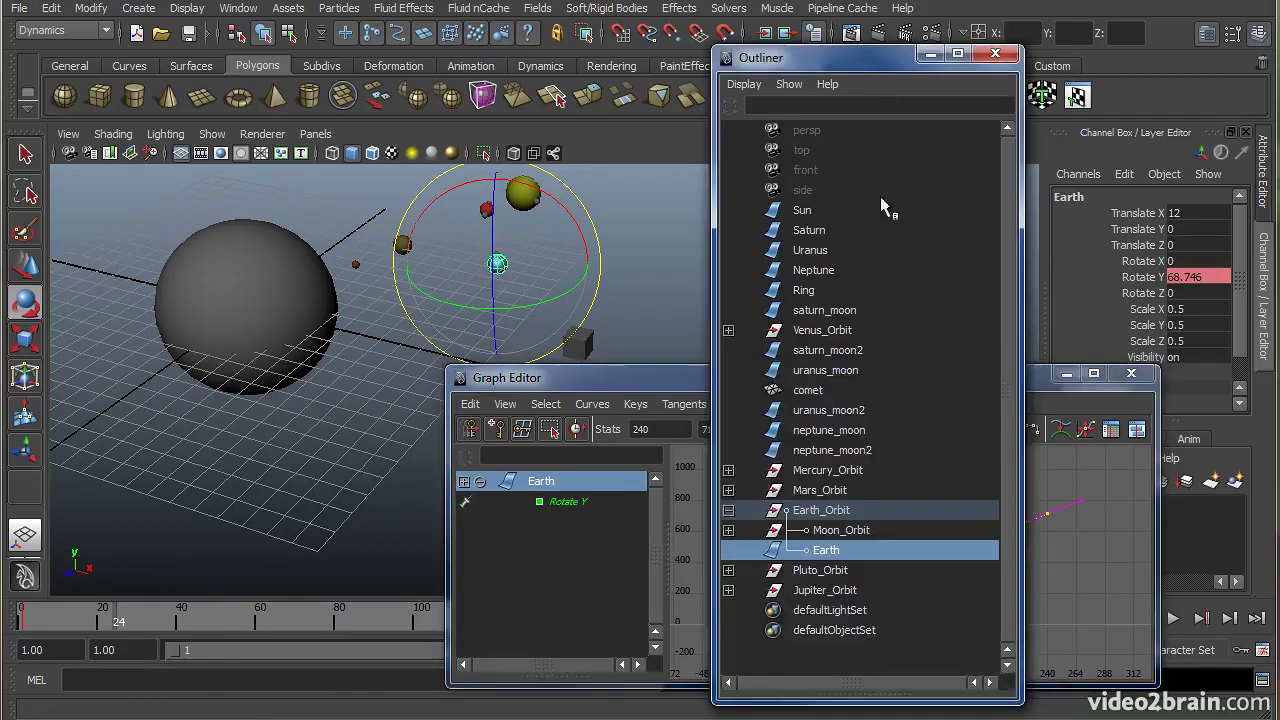
pyautogui.click(845, 511)
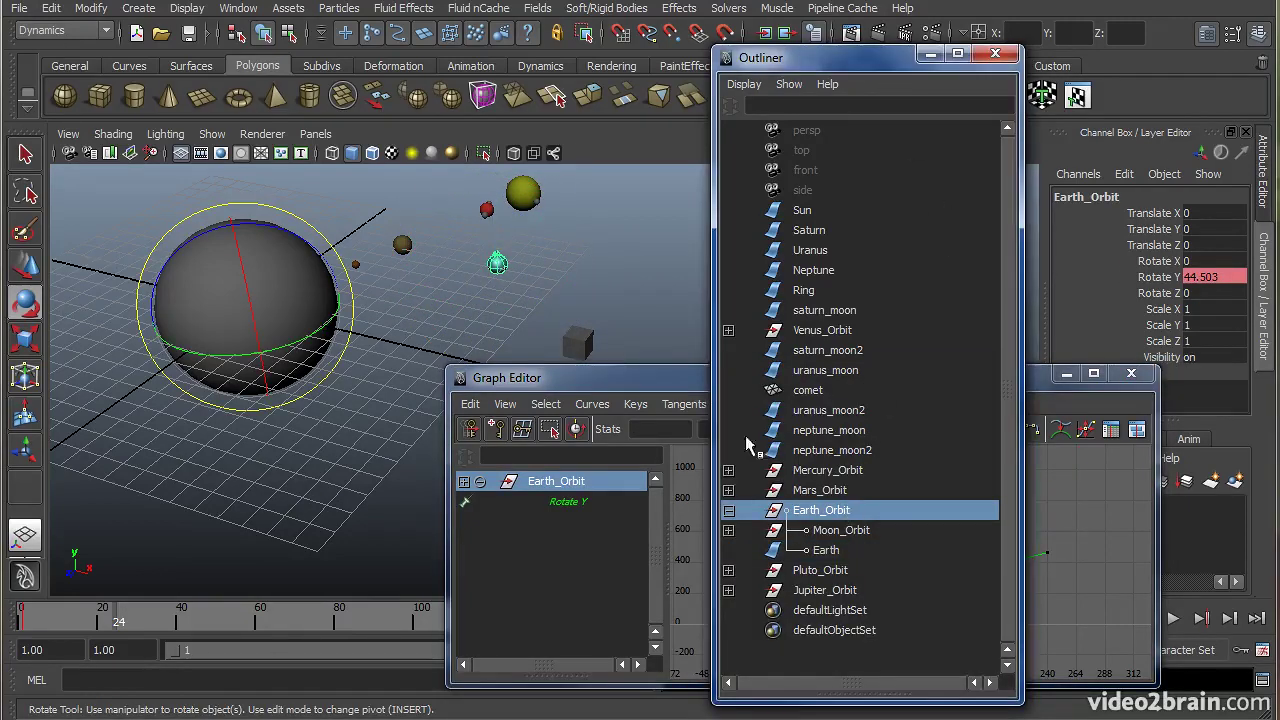
pyautogui.keyDown('alt'); pyautogui.moveTo(376, 401); pyautogui.dragTo(382, 392); pyautogui.keyUp('alt')
pyautogui.click(649, 376)
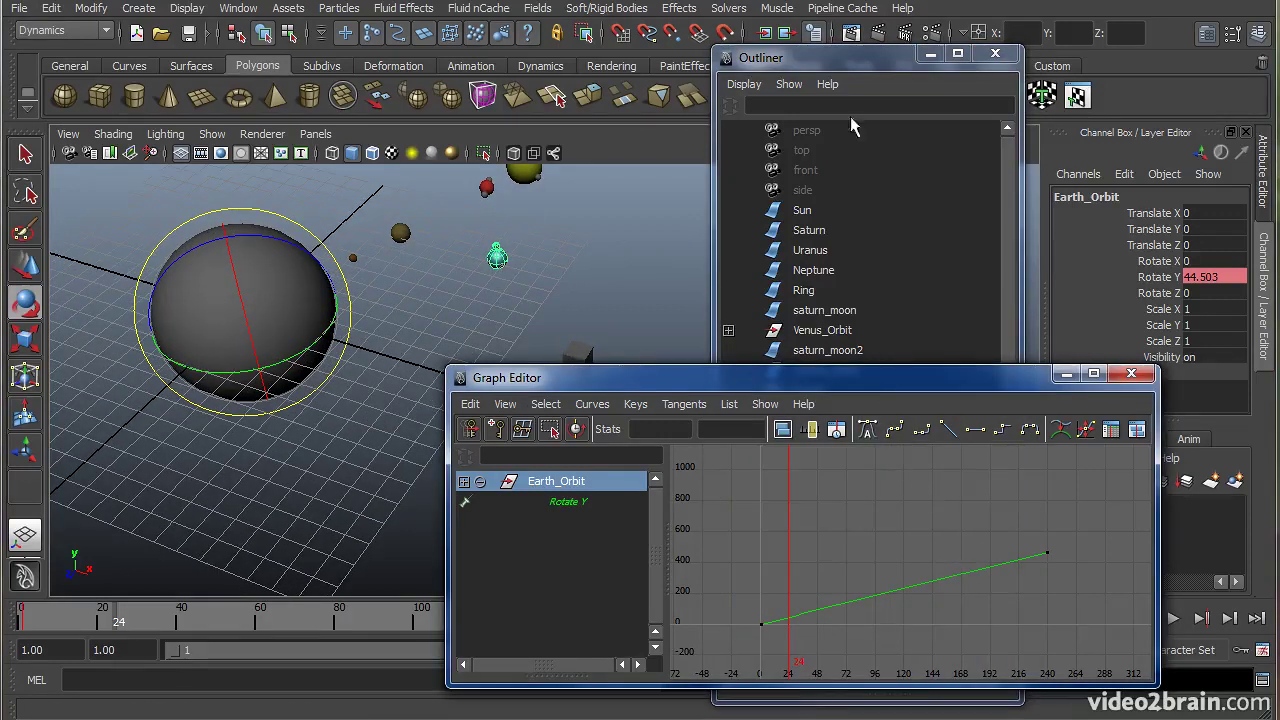
pyautogui.click(845, 62)
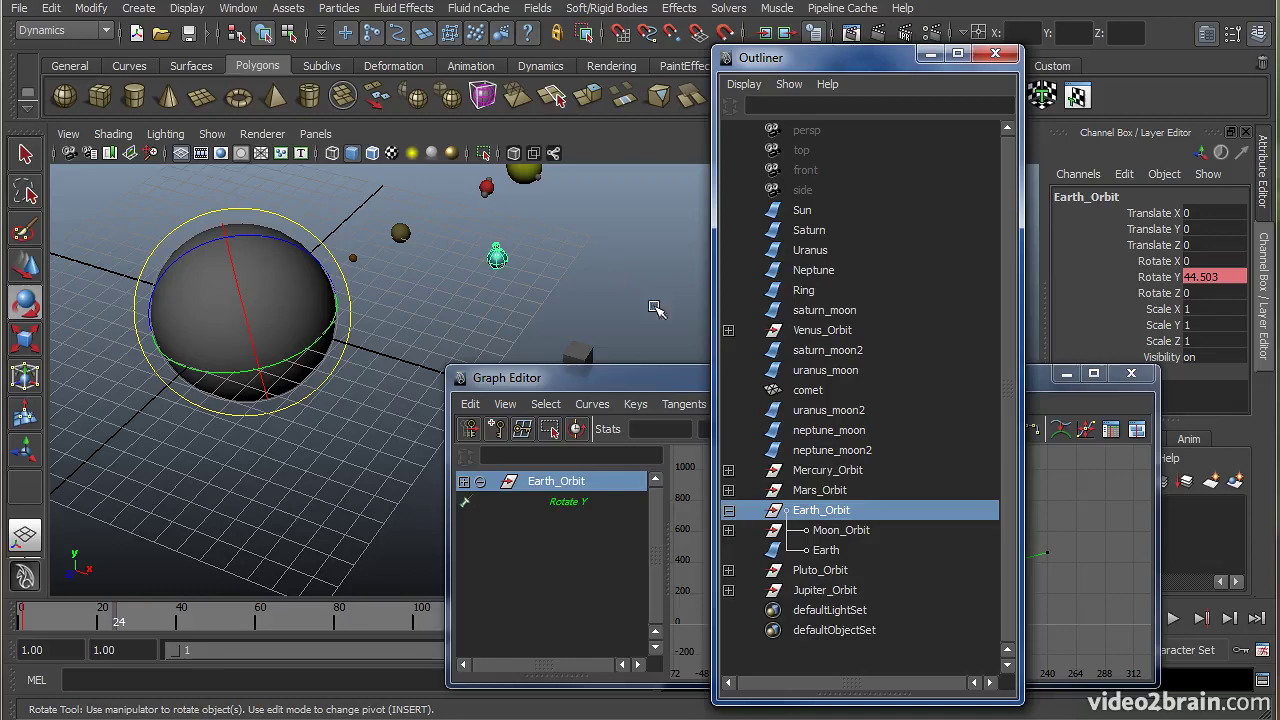
pyautogui.click(648, 376)
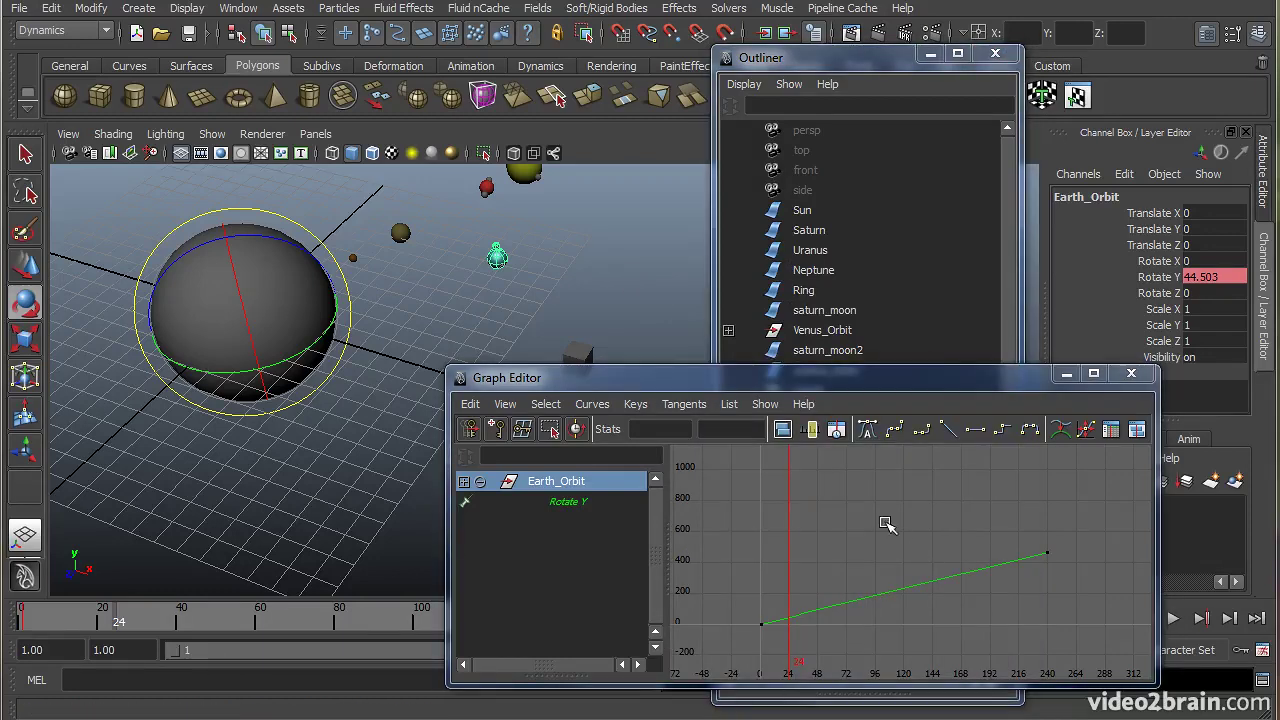
# Examine Earth_Orbit's Rotate Y curve up close between its first key and frame 24
pyautogui.keyDown('alt'); pyautogui.moveTo(893, 519); pyautogui.dragTo(881, 509, button='middle'); pyautogui.keyUp('alt')
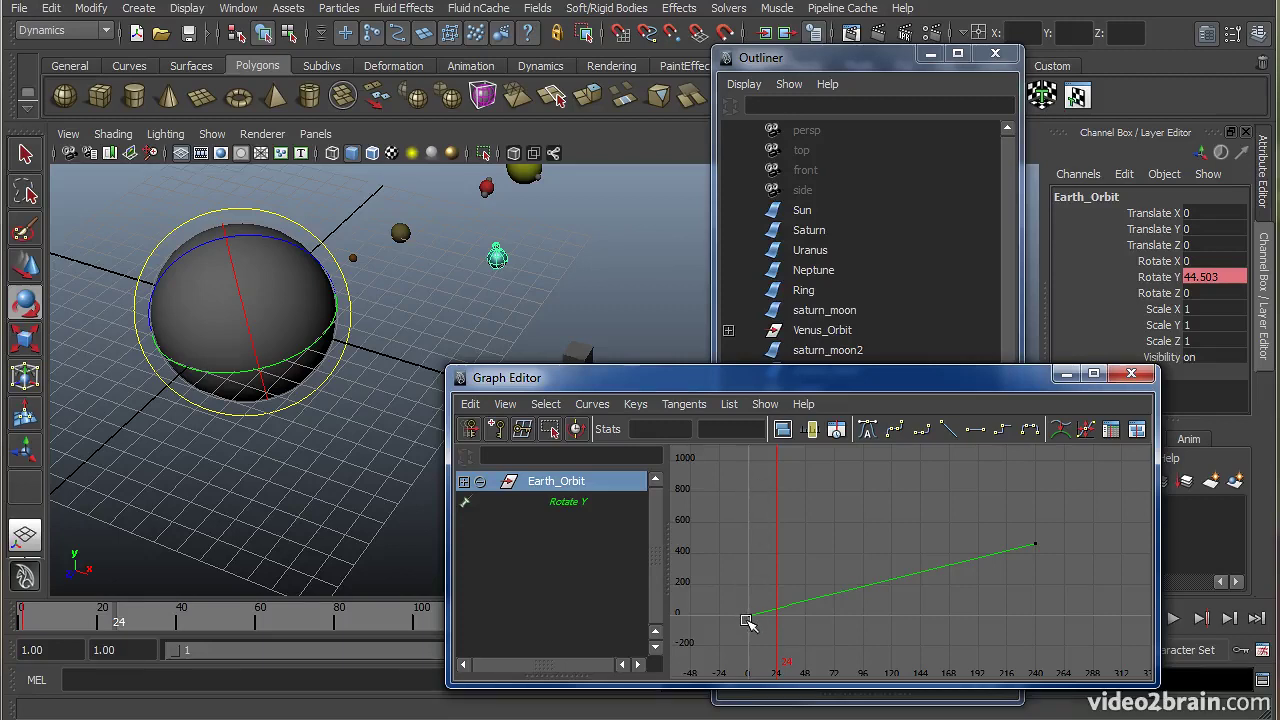
pyautogui.keyDown('alt'); pyautogui.moveTo(972, 626); pyautogui.dragTo(802, 613, button='right'); pyautogui.keyUp('alt')
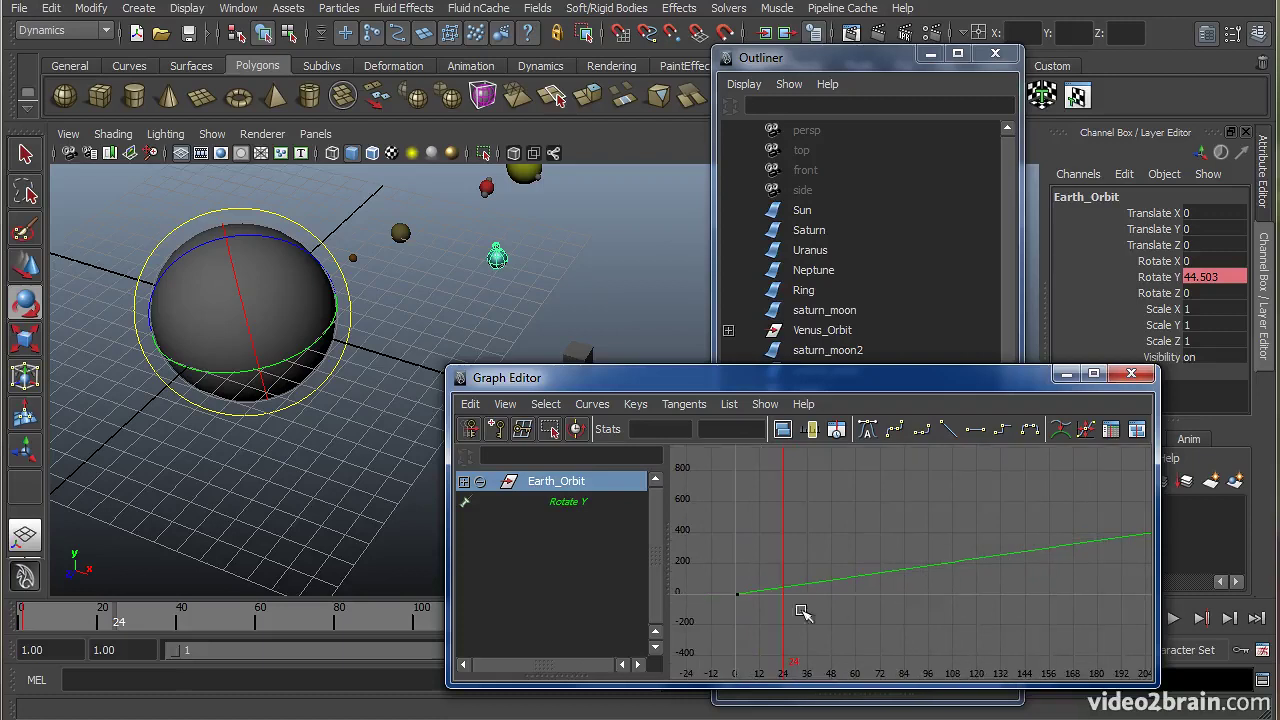
pyautogui.keyDown('alt'); pyautogui.moveTo(792, 628); pyautogui.dragTo(871, 623, button='middle'); pyautogui.keyUp('alt')
pyautogui.keyDown('alt'); pyautogui.moveTo(871, 623); pyautogui.dragTo(909, 488, button='right'); pyautogui.keyUp('alt')
pyautogui.keyDown('alt'); pyautogui.moveTo(909, 605); pyautogui.dragTo(924, 566, button='right'); pyautogui.keyUp('alt')
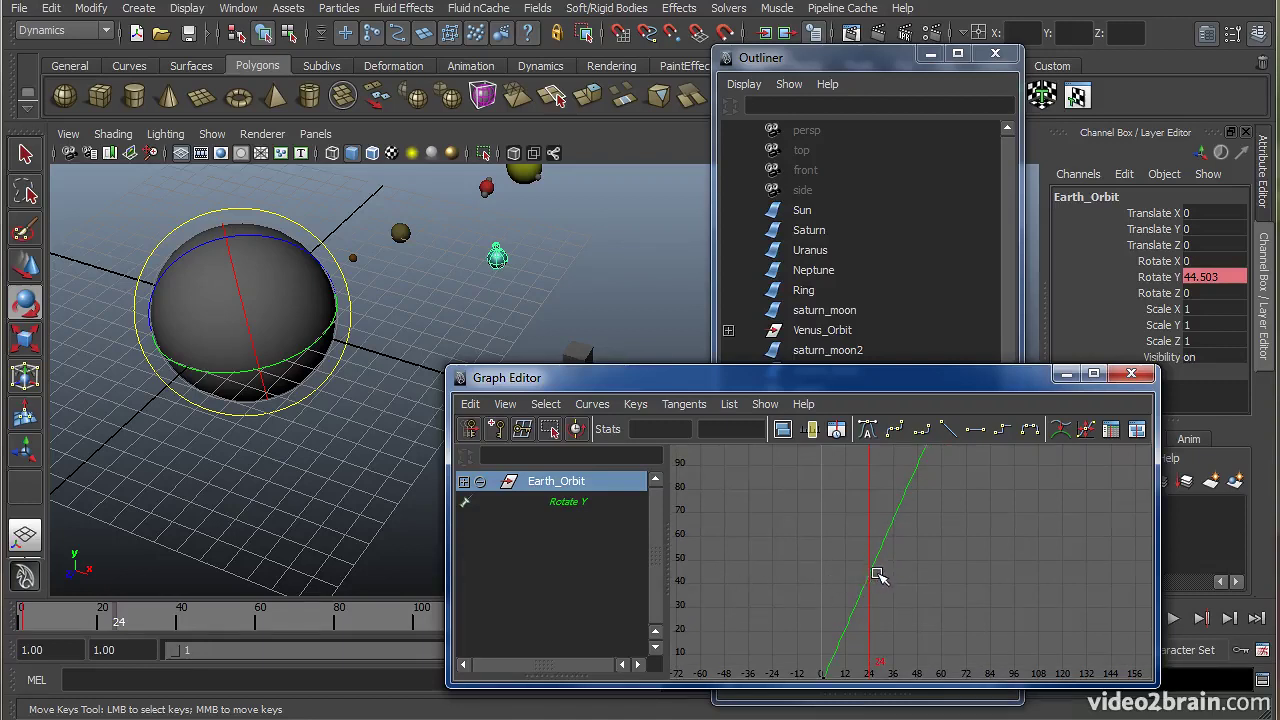
pyautogui.keyDown('alt'); pyautogui.moveTo(935, 595); pyautogui.dragTo(949, 541, button='middle'); pyautogui.keyUp('alt')
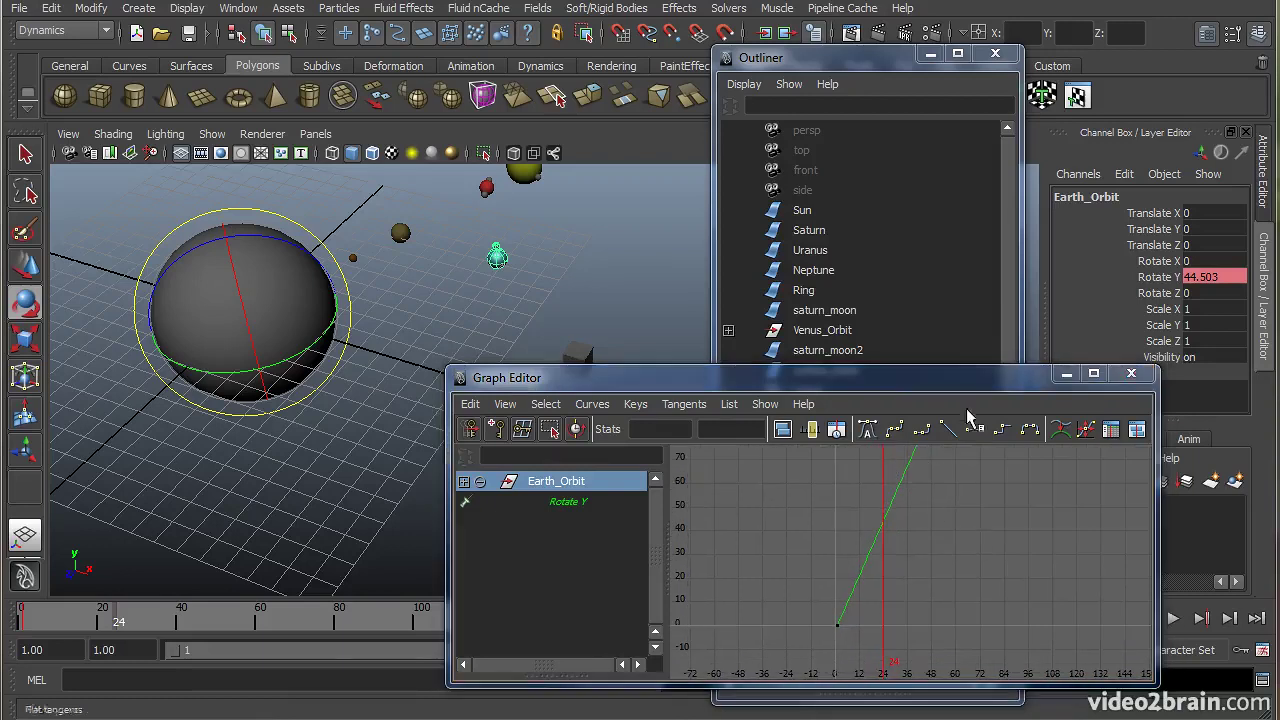
# Close the Graph Editor and the Outliner, and enlarge the Layer Editor area below the channels
pyautogui.moveTo(966, 383); pyautogui.dragTo(846, 352)
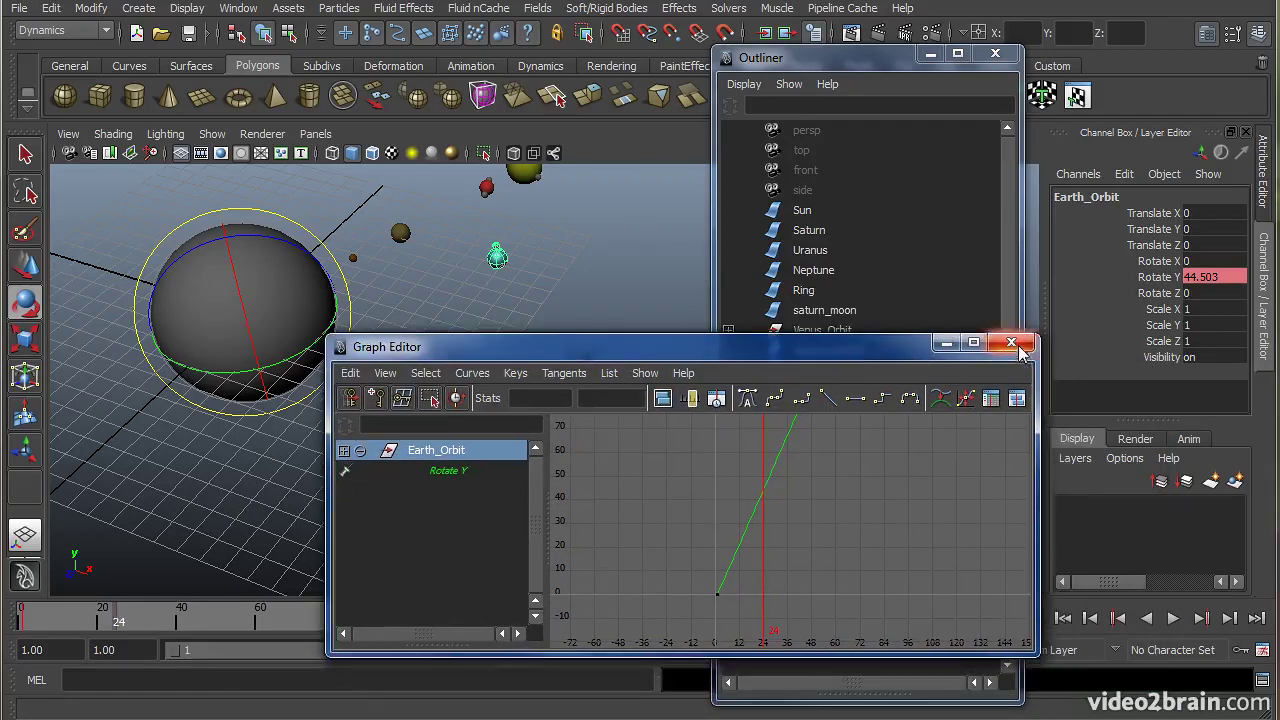
pyautogui.click(1011, 343)
pyautogui.click(995, 53)
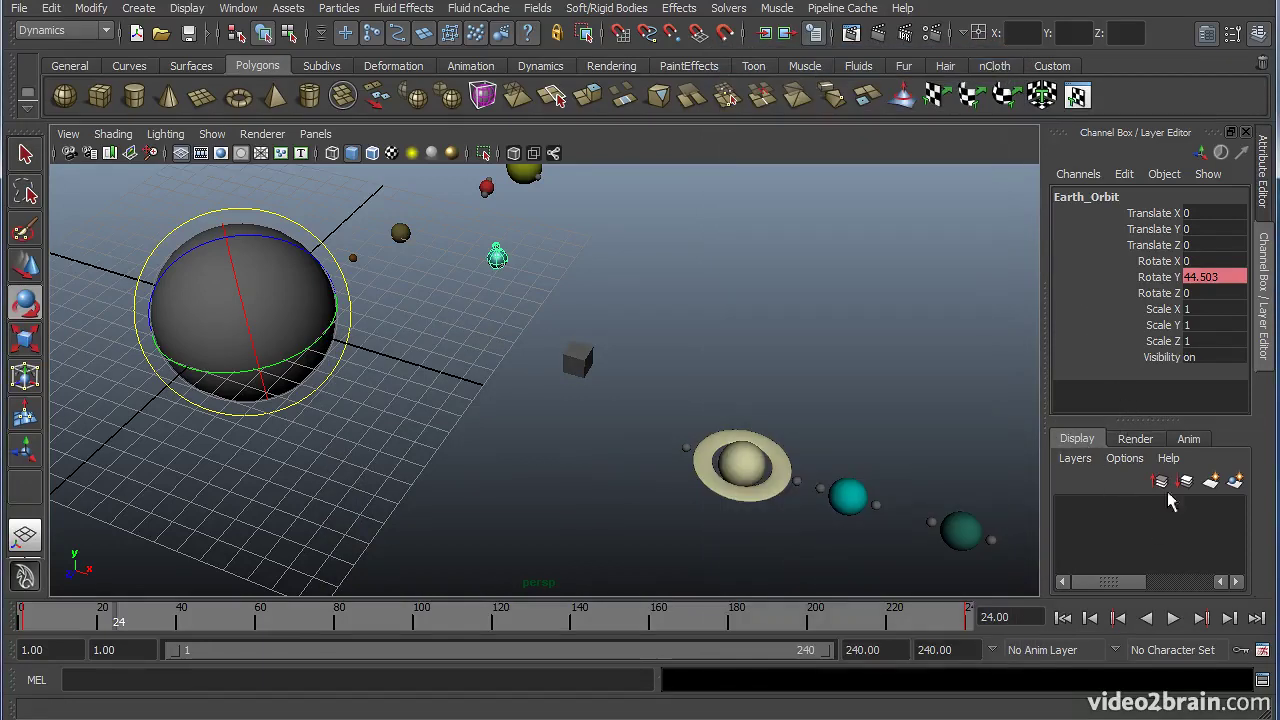
pyautogui.moveTo(1170, 420); pyautogui.dragTo(1170, 395)
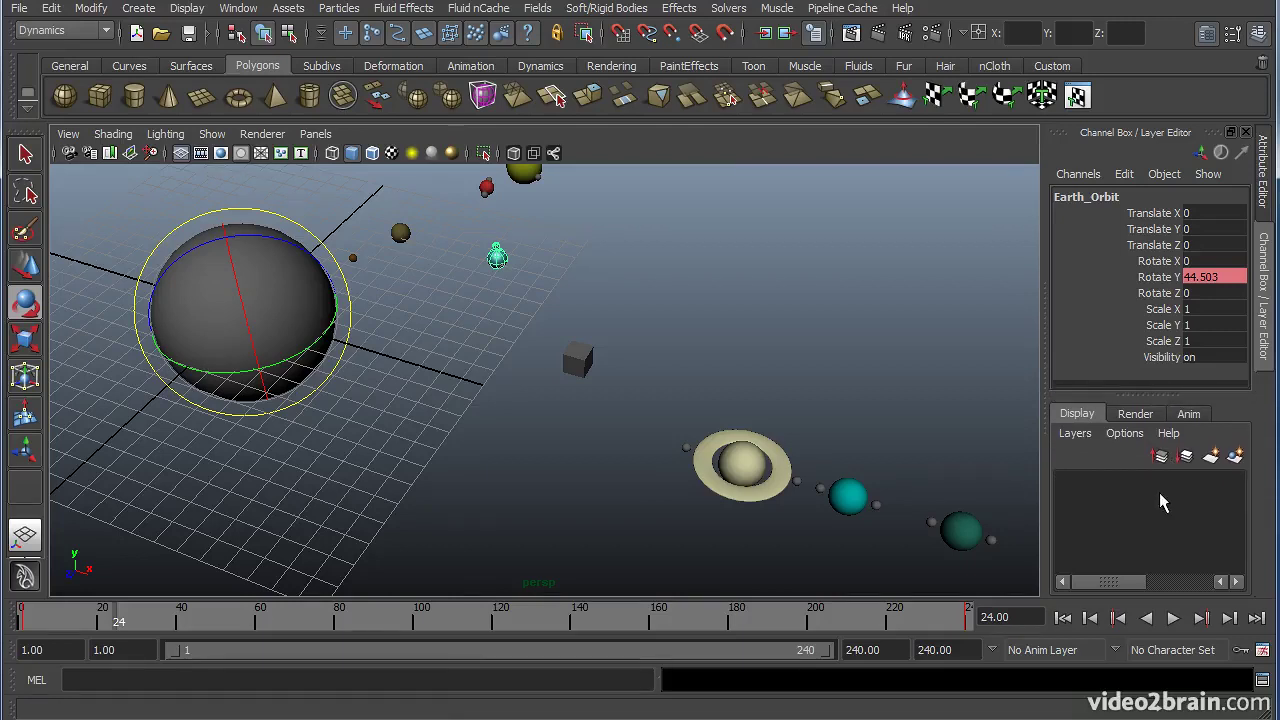
# Select Saturn with its ring and both moons, check them in the Outliner, and create a display layer from the selection
pyautogui.keyDown('alt'); pyautogui.moveTo(760, 430); pyautogui.dragTo(634, 436); pyautogui.keyUp('alt')
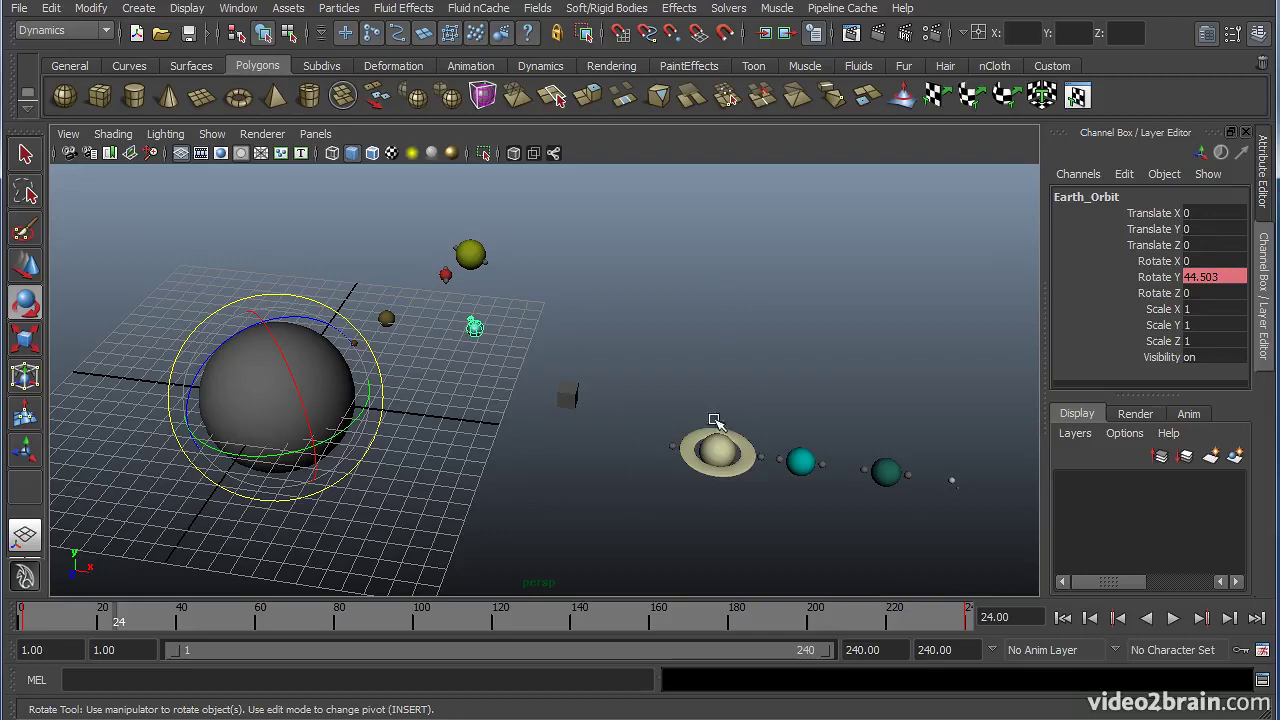
pyautogui.moveTo(672, 399); pyautogui.dragTo(767, 507)
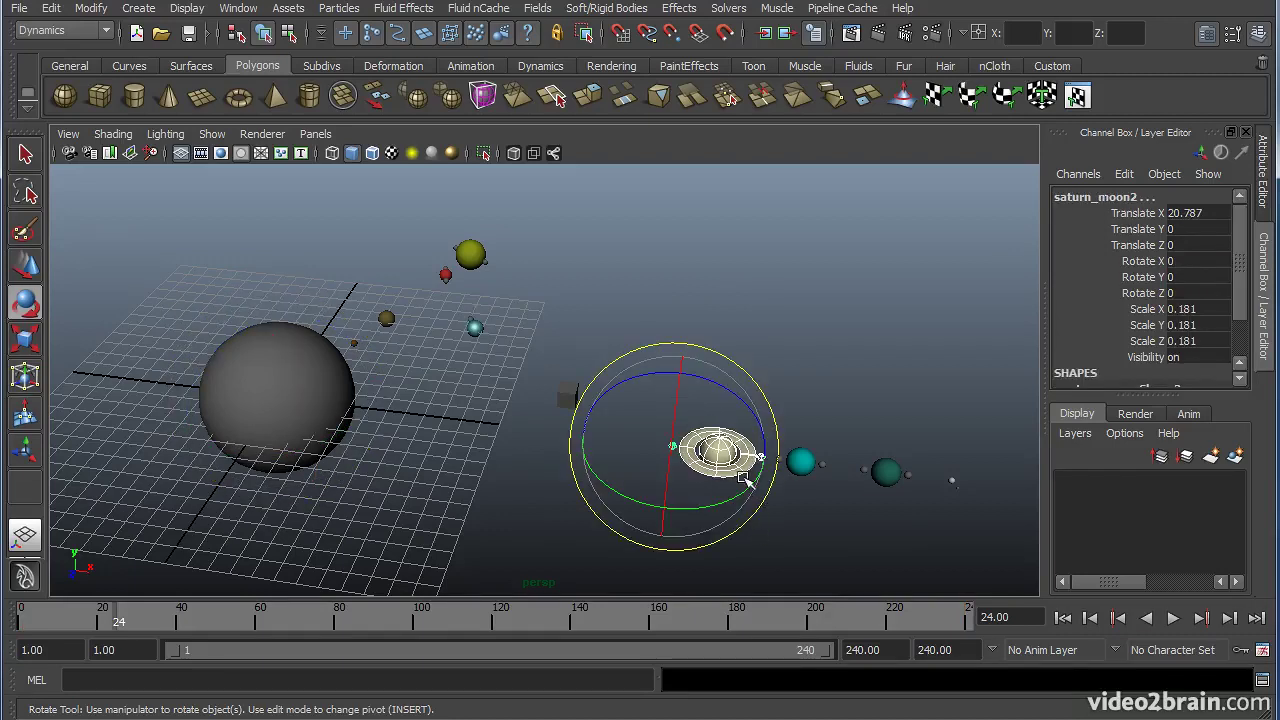
pyautogui.click(238, 8)
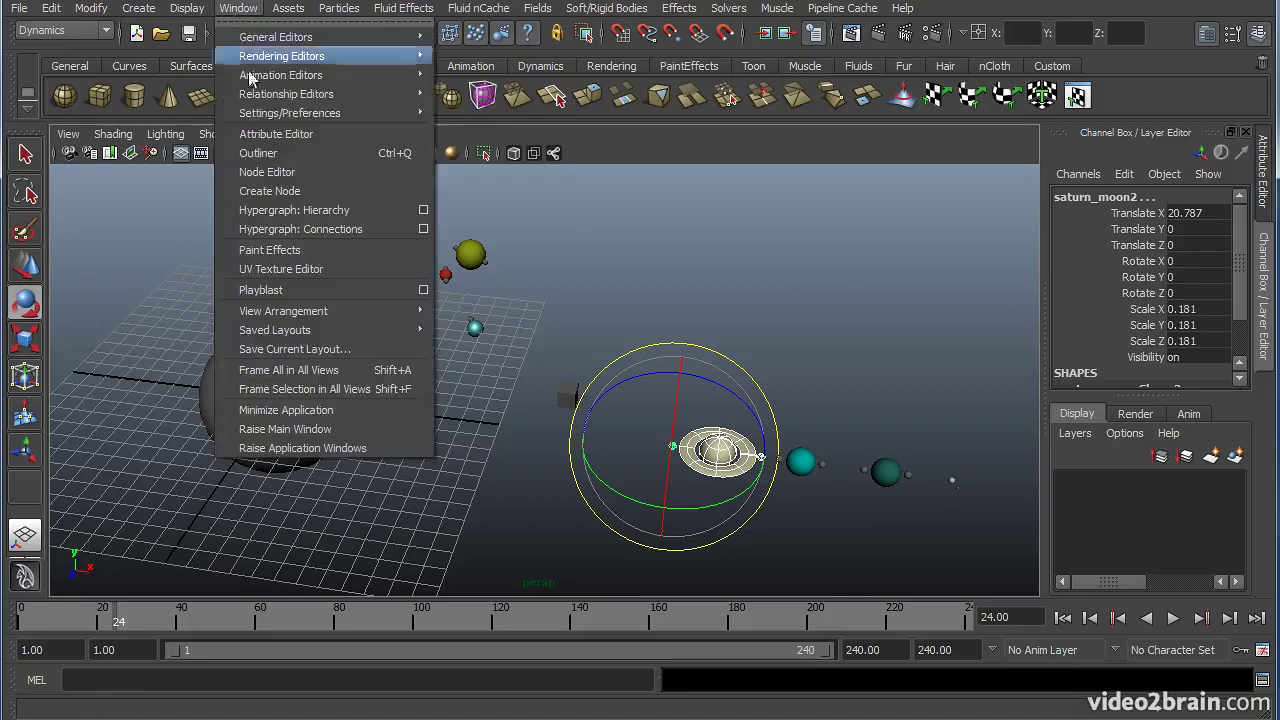
pyautogui.click(265, 153)
pyautogui.moveTo(830, 62); pyautogui.dragTo(389, 62)
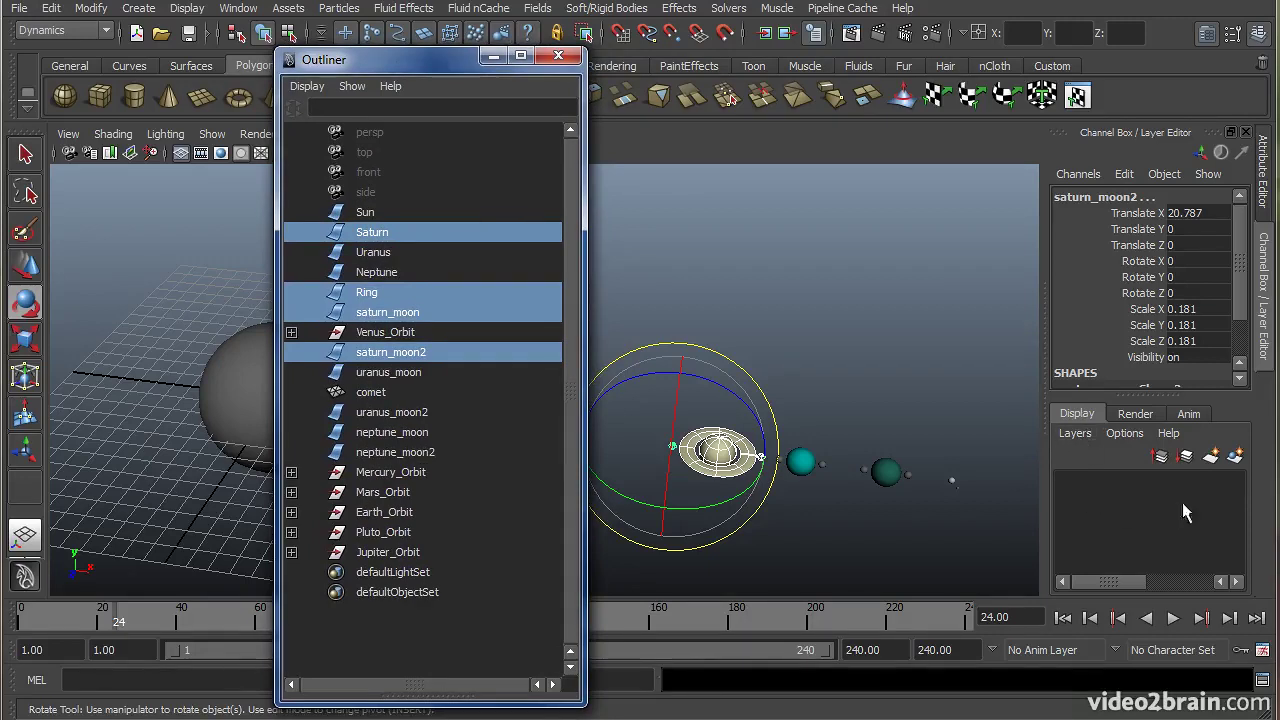
pyautogui.click(1236, 458)
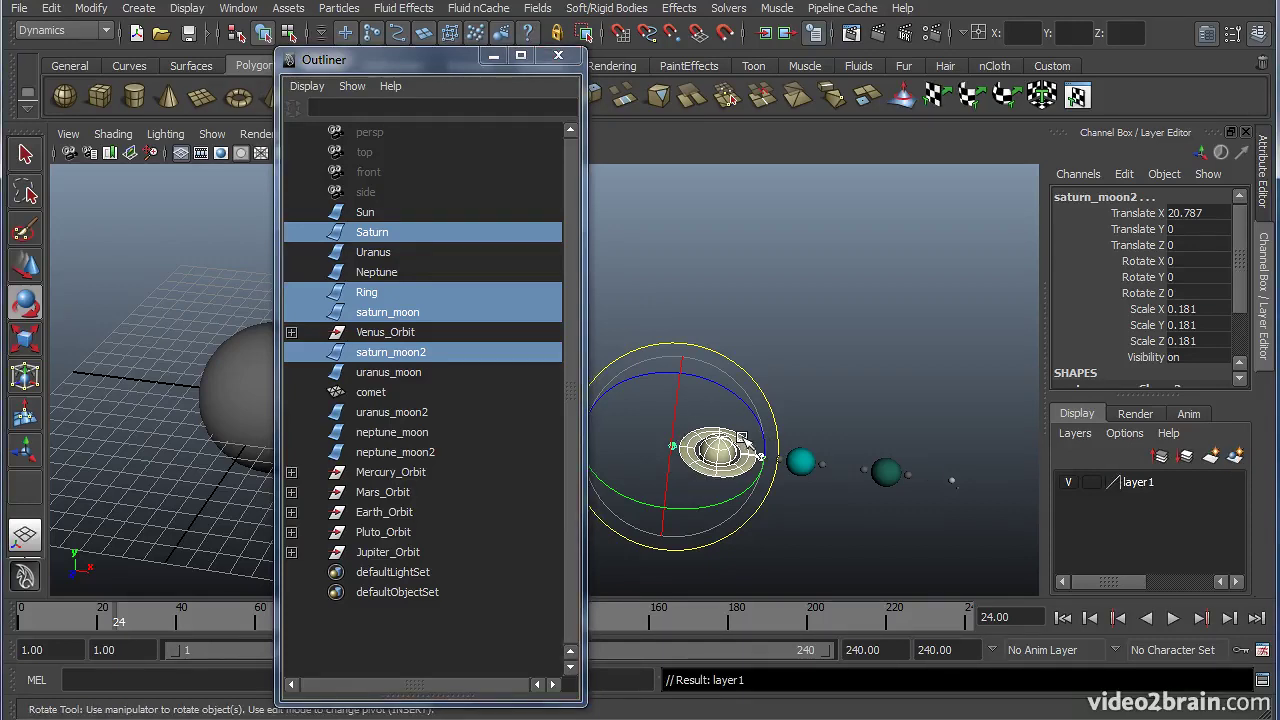
# Rename the new Saturn display layer to saturnLayer and give it the bright green colour
pyautogui.moveTo(449, 63); pyautogui.dragTo(246, 45)
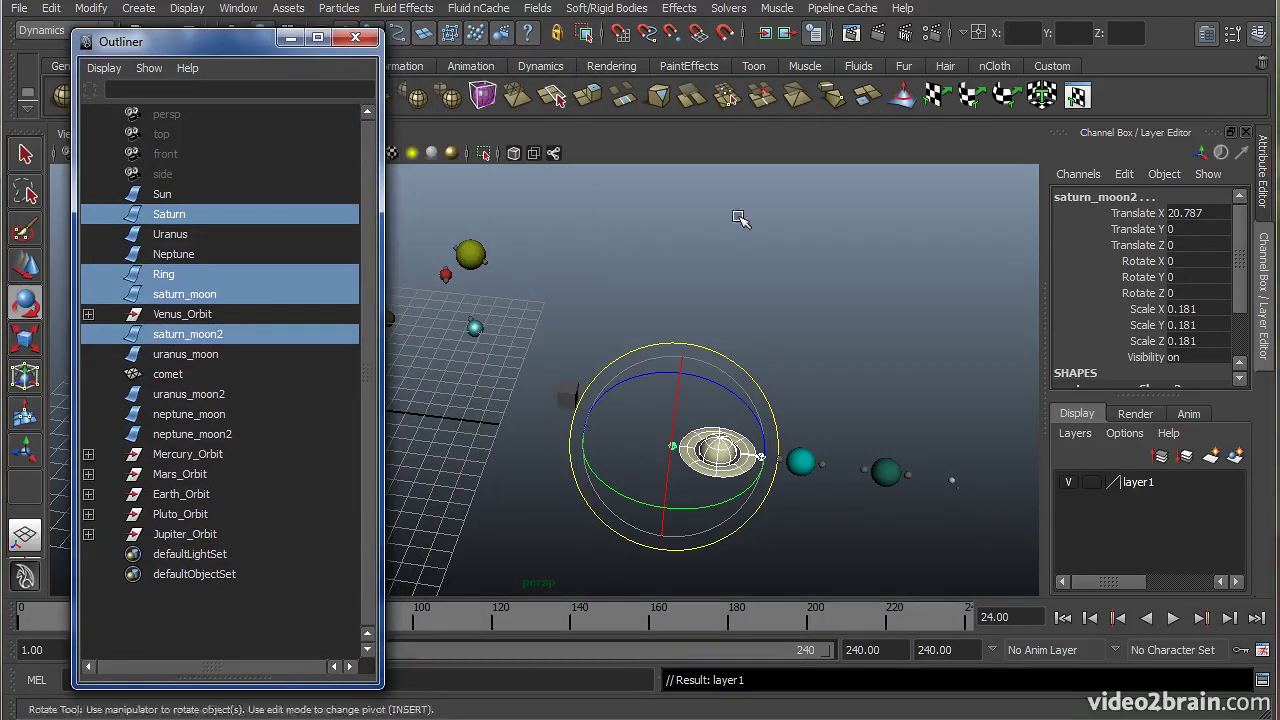
pyautogui.click(1156, 484)
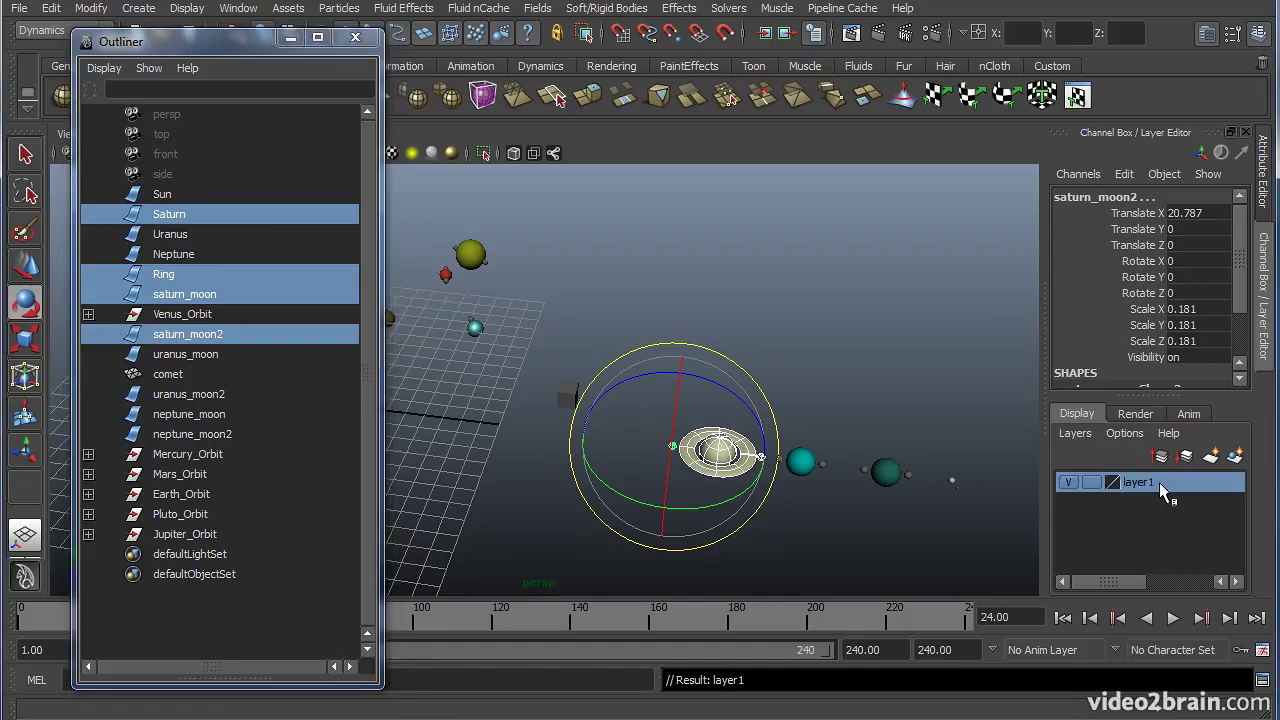
pyautogui.doubleClick(1138, 482)
pyautogui.moveTo(239, 180); pyautogui.dragTo(697, 227)
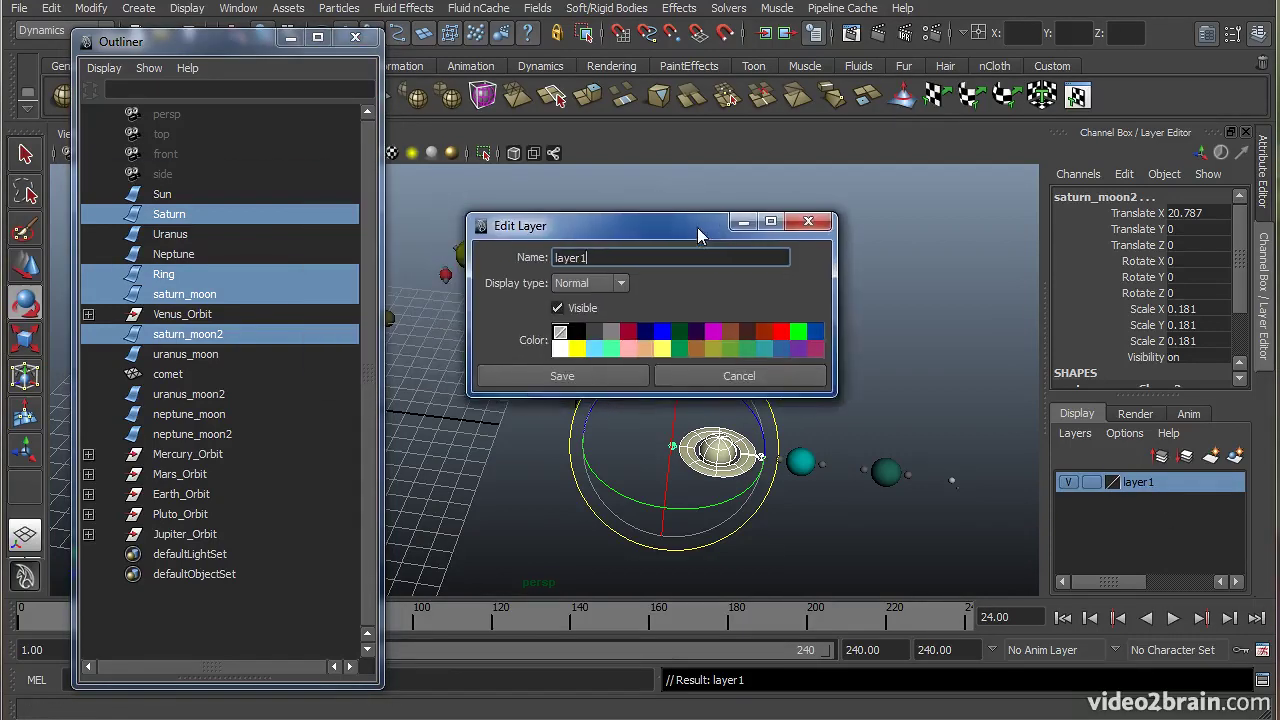
pyautogui.click(808, 222)
pyautogui.doubleClick(1150, 482)
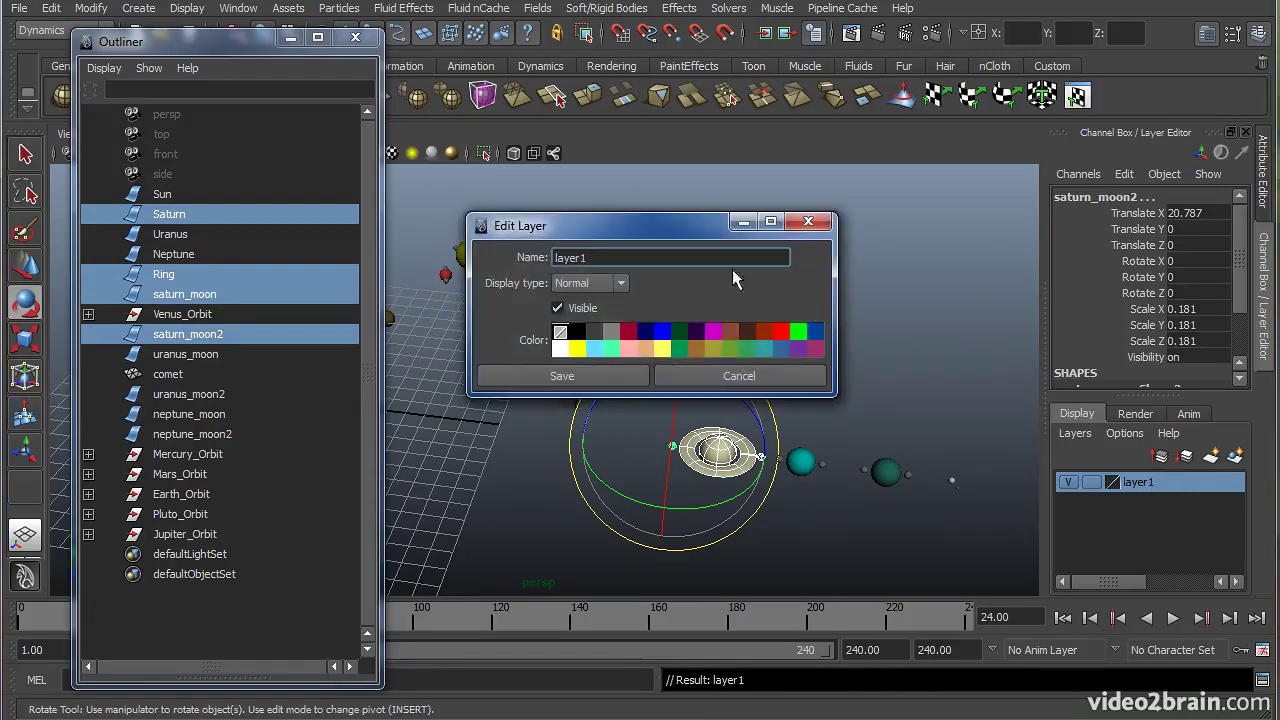
pyautogui.moveTo(683, 222); pyautogui.dragTo(661, 218)
pyautogui.doubleClick(606, 253)
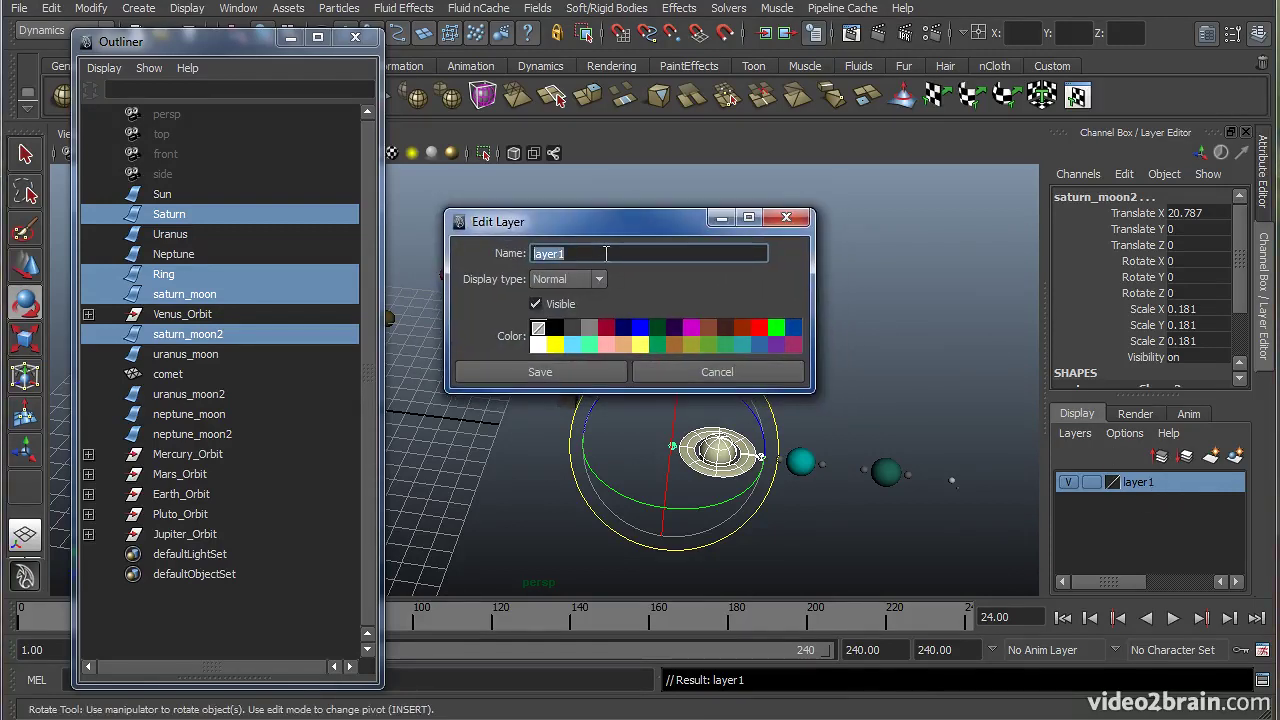
pyautogui.write('saturnL')
pyautogui.click(778, 330)
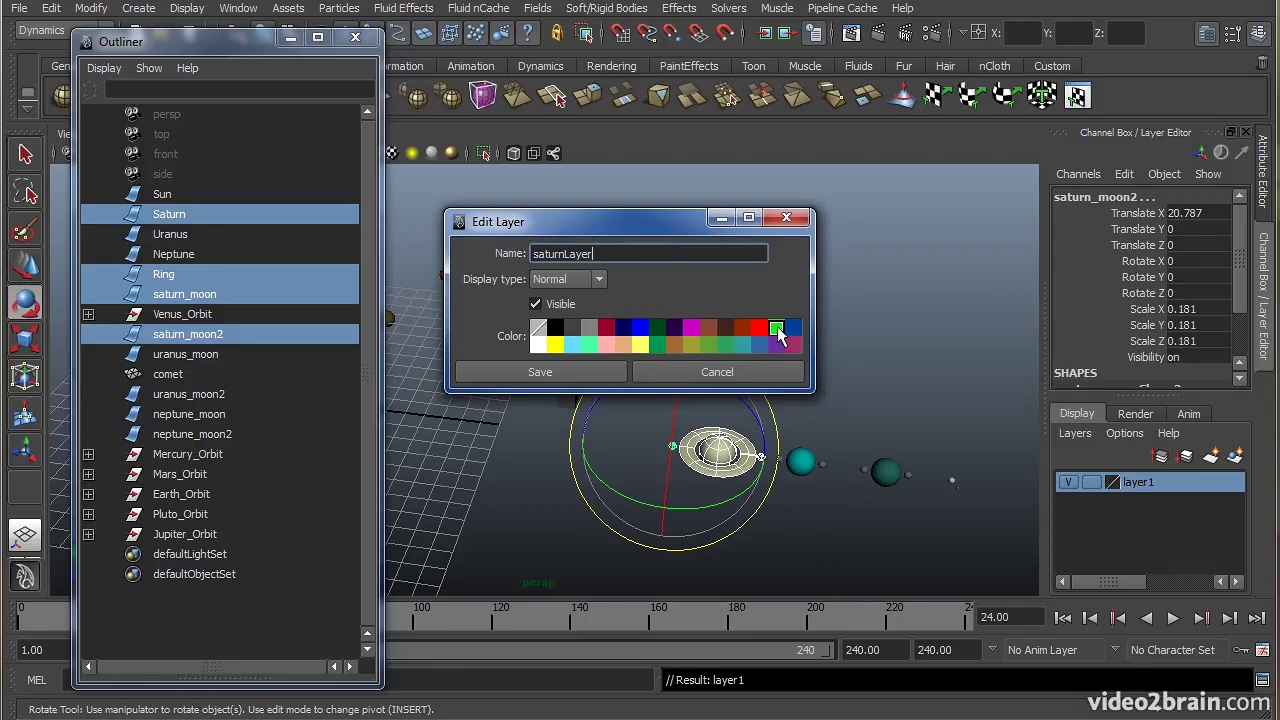
pyautogui.click(588, 369)
# Examine saturnLayer's colour on Saturn, its ring and moons in wireframe display, and return to shaded display
pyautogui.click(770, 361)
pyautogui.keyDown('alt'); pyautogui.moveTo(770, 361); pyautogui.dragTo(770, 465); pyautogui.keyUp('alt')
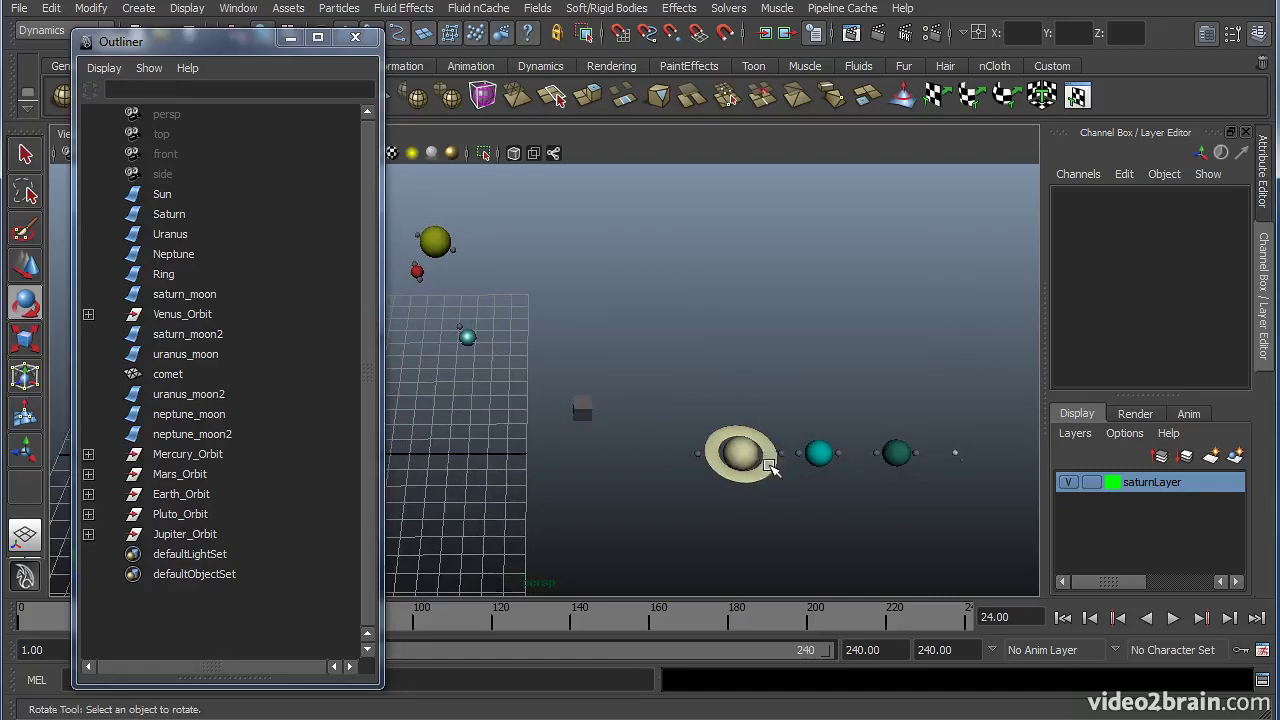
pyautogui.press('4')
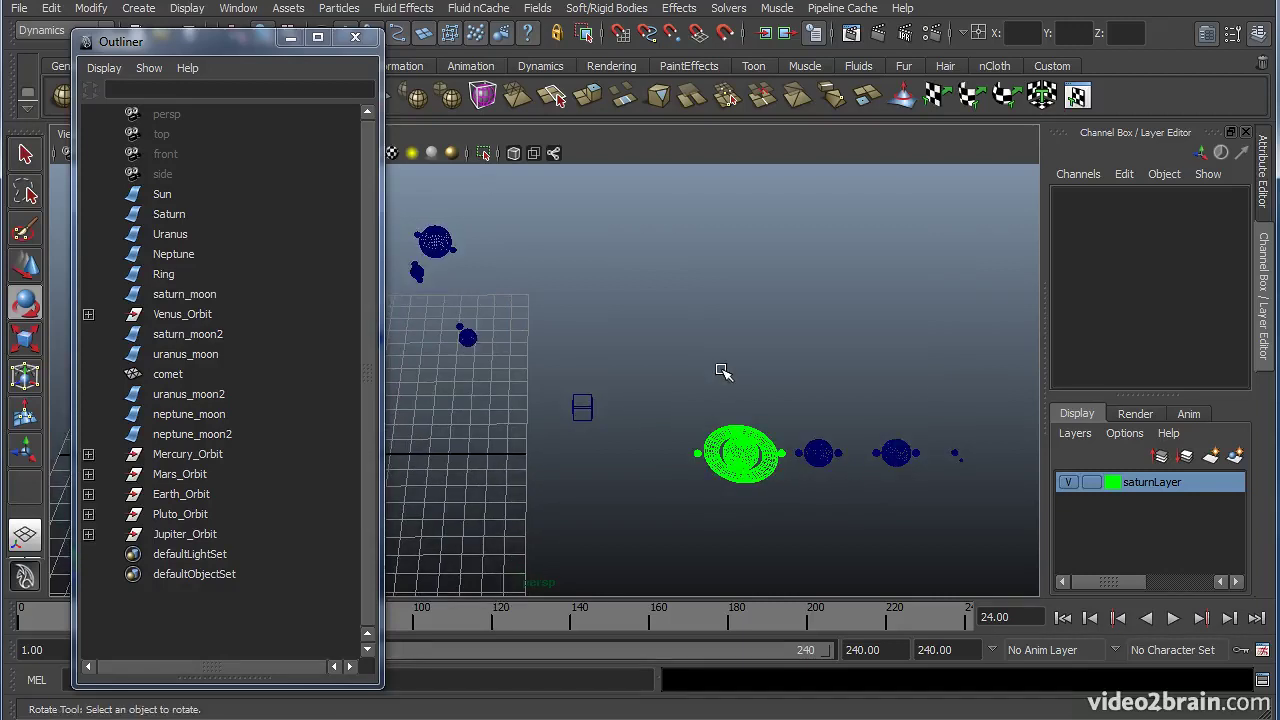
pyautogui.keyDown('alt'); pyautogui.moveTo(774, 391); pyautogui.dragTo(769, 351); pyautogui.keyUp('alt')
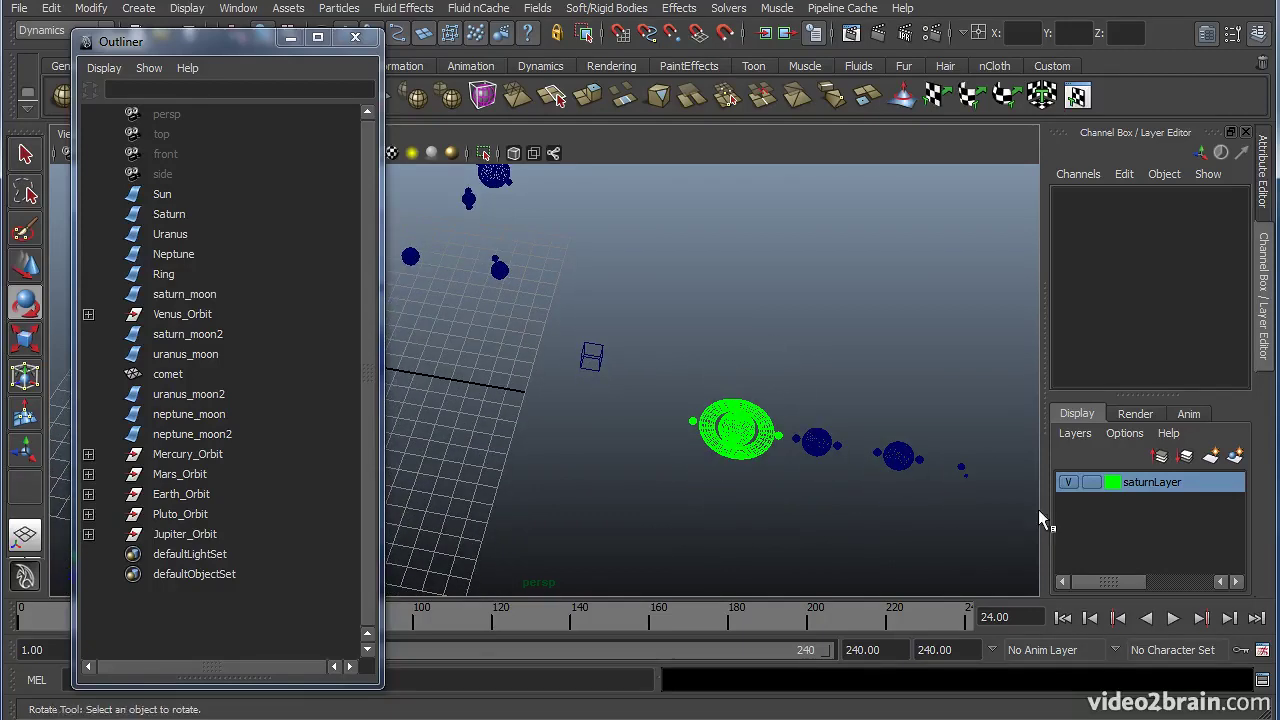
pyautogui.keyDown('alt'); pyautogui.moveTo(803, 400); pyautogui.dragTo(571, 400, button='right'); pyautogui.keyUp('alt')
pyautogui.keyDown('alt'); pyautogui.moveTo(571, 400); pyautogui.dragTo(674, 418, button='middle'); pyautogui.keyUp('alt')
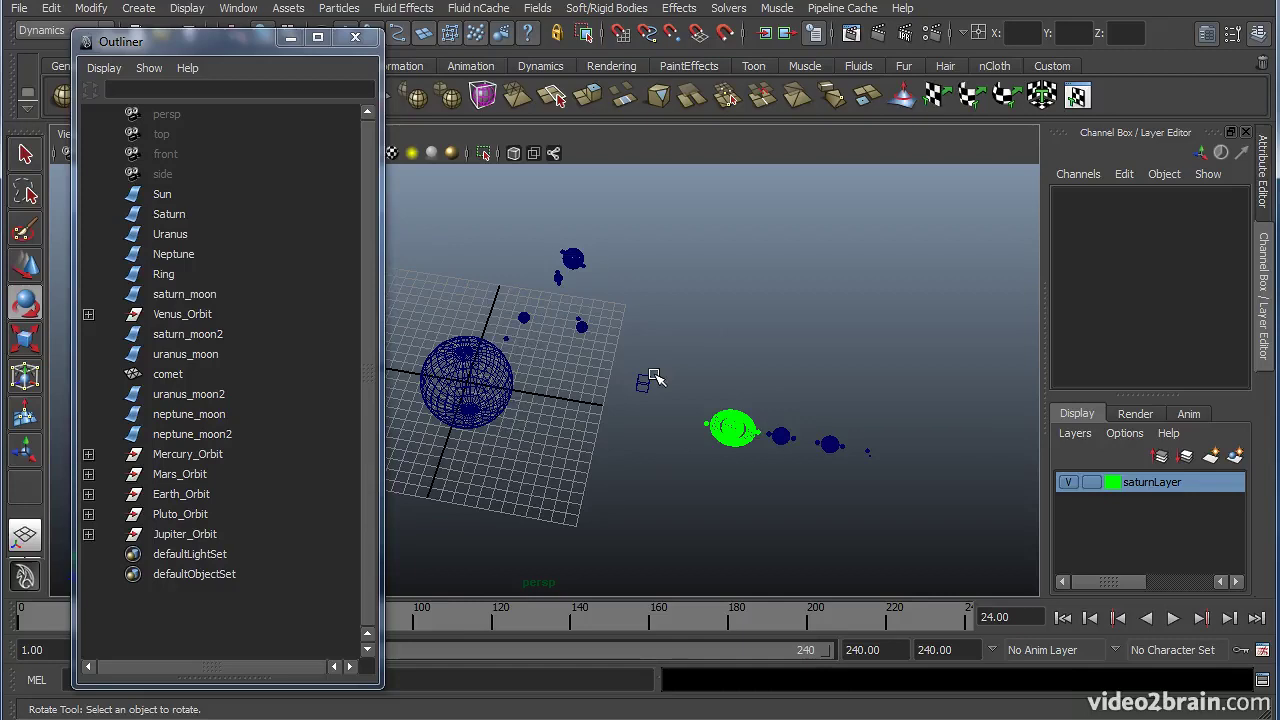
pyautogui.press('5')
pyautogui.keyDown('alt'); pyautogui.moveTo(694, 405); pyautogui.dragTo(657, 386, button='middle'); pyautogui.keyUp('alt')
pyautogui.keyDown('alt'); pyautogui.moveTo(657, 386); pyautogui.dragTo(829, 380, button='right'); pyautogui.keyUp('alt')
pyautogui.keyDown('alt'); pyautogui.moveTo(829, 380); pyautogui.dragTo(771, 357, button='middle'); pyautogui.keyUp('alt')
pyautogui.keyDown('alt'); pyautogui.moveTo(771, 357); pyautogui.dragTo(851, 360, button='right'); pyautogui.keyUp('alt')
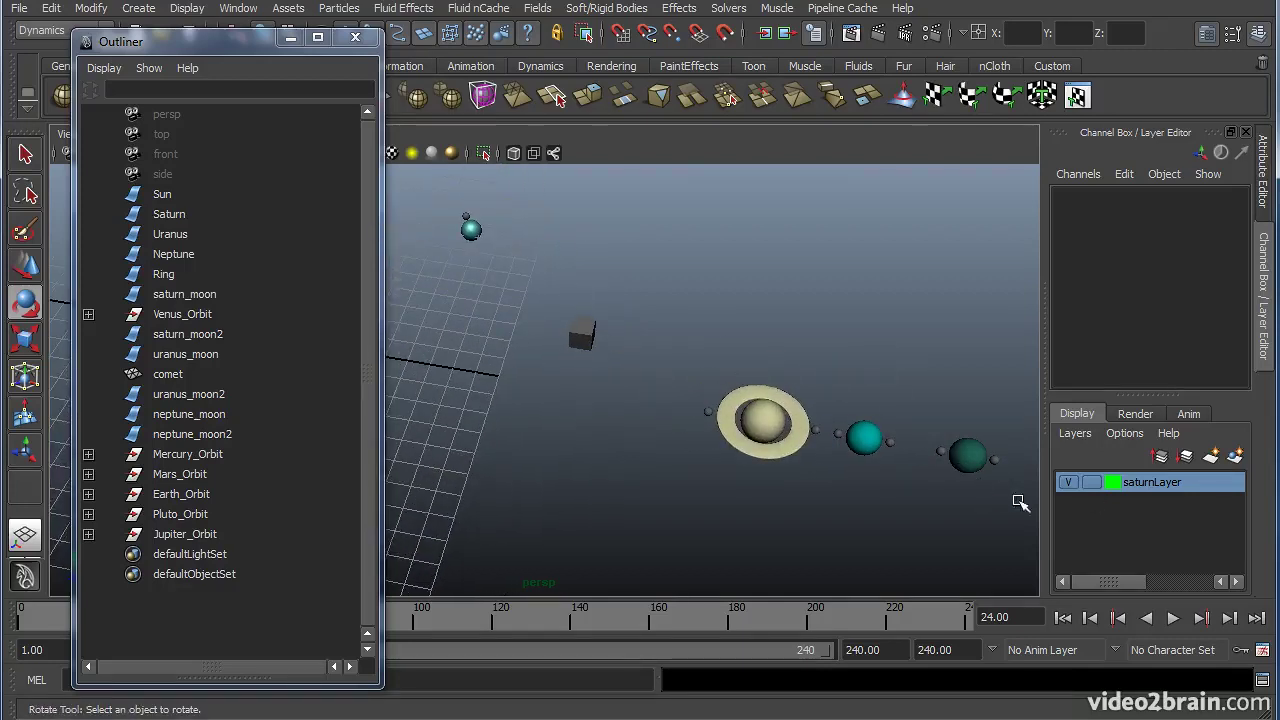
# Hide and show saturnLayer several times, leaving it visible
pyautogui.click(1069, 482)
pyautogui.click(1070, 483)
pyautogui.click(1069, 482)
pyautogui.click(1069, 482)
pyautogui.click(1069, 482)
pyautogui.click(1069, 482)
# Set saturnLayer's display type to Template and try selecting Saturn and its neighbours in the viewport
pyautogui.click(1092, 483)
pyautogui.click(1092, 483)
pyautogui.click(1092, 483)
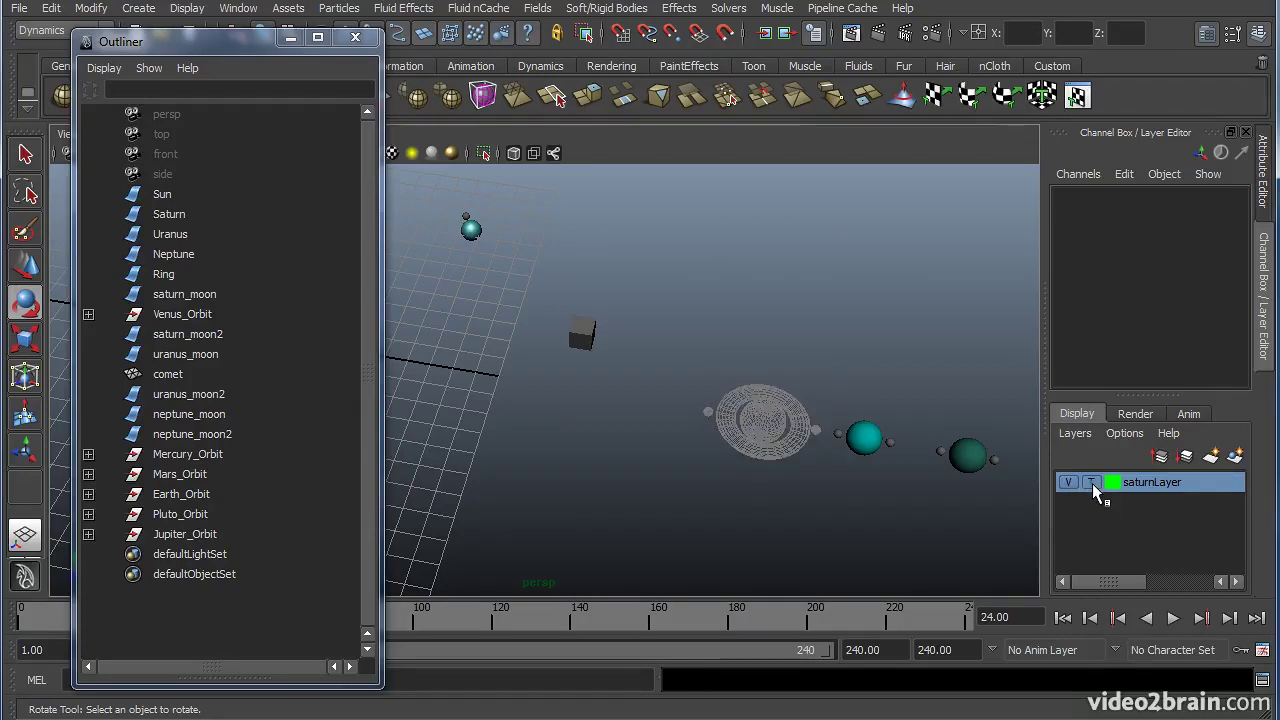
pyautogui.keyDown('alt'); pyautogui.moveTo(931, 510); pyautogui.dragTo(837, 486); pyautogui.keyUp('alt')
pyautogui.click(864, 434)
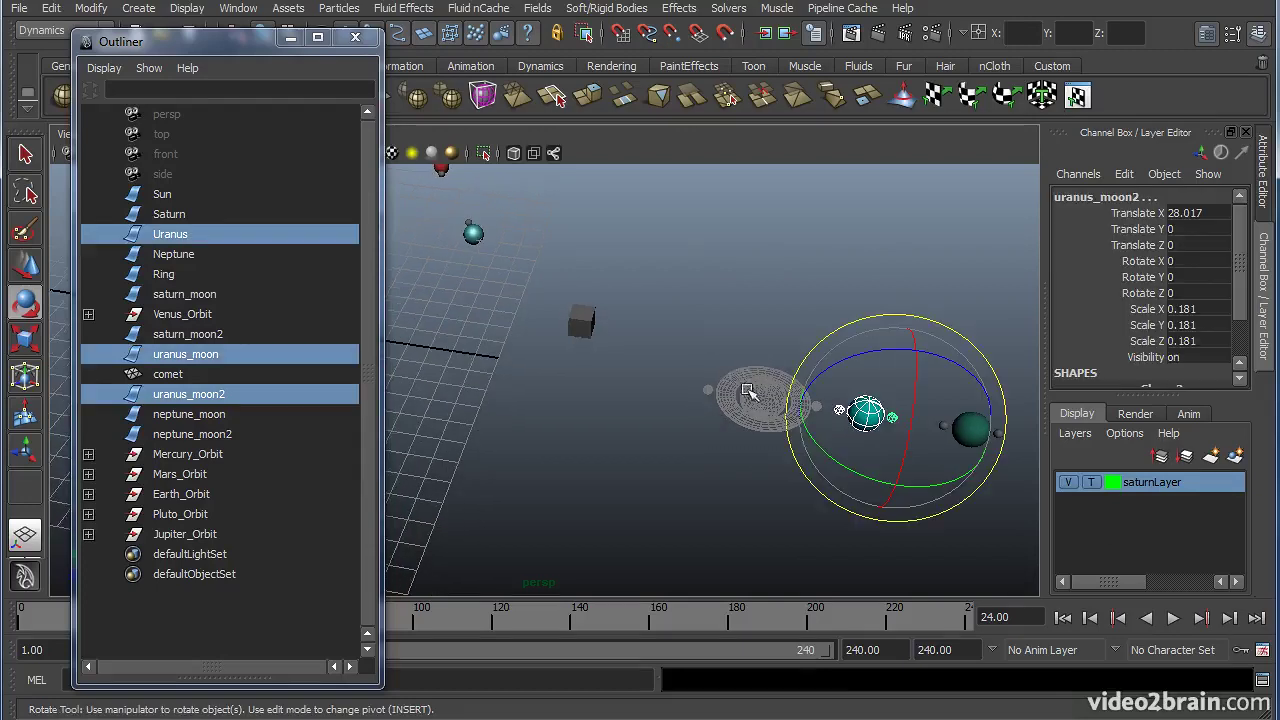
pyautogui.click(840, 485)
pyautogui.moveTo(678, 334); pyautogui.dragTo(716, 458)
pyautogui.keyDown('alt'); pyautogui.moveTo(766, 400); pyautogui.dragTo(762, 452); pyautogui.keyUp('alt')
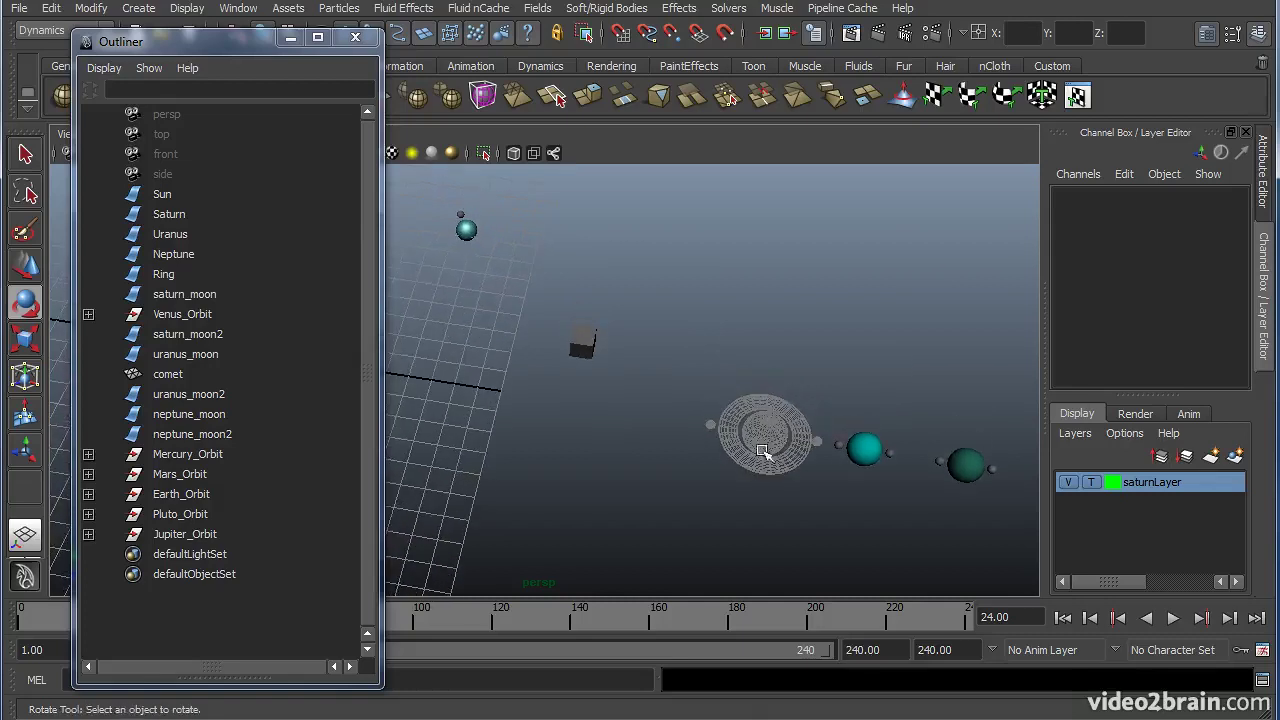
# Set saturnLayer to Reference, try selecting Saturn in the viewport, and return the layer to normal display
pyautogui.click(1092, 483)
pyautogui.moveTo(846, 497)
pyautogui.keyDown('alt'); pyautogui.mouseDown()
pyautogui.moveTo(749, 486)
pyautogui.moveTo(757, 453)
pyautogui.mouseUp(); pyautogui.keyUp('alt')
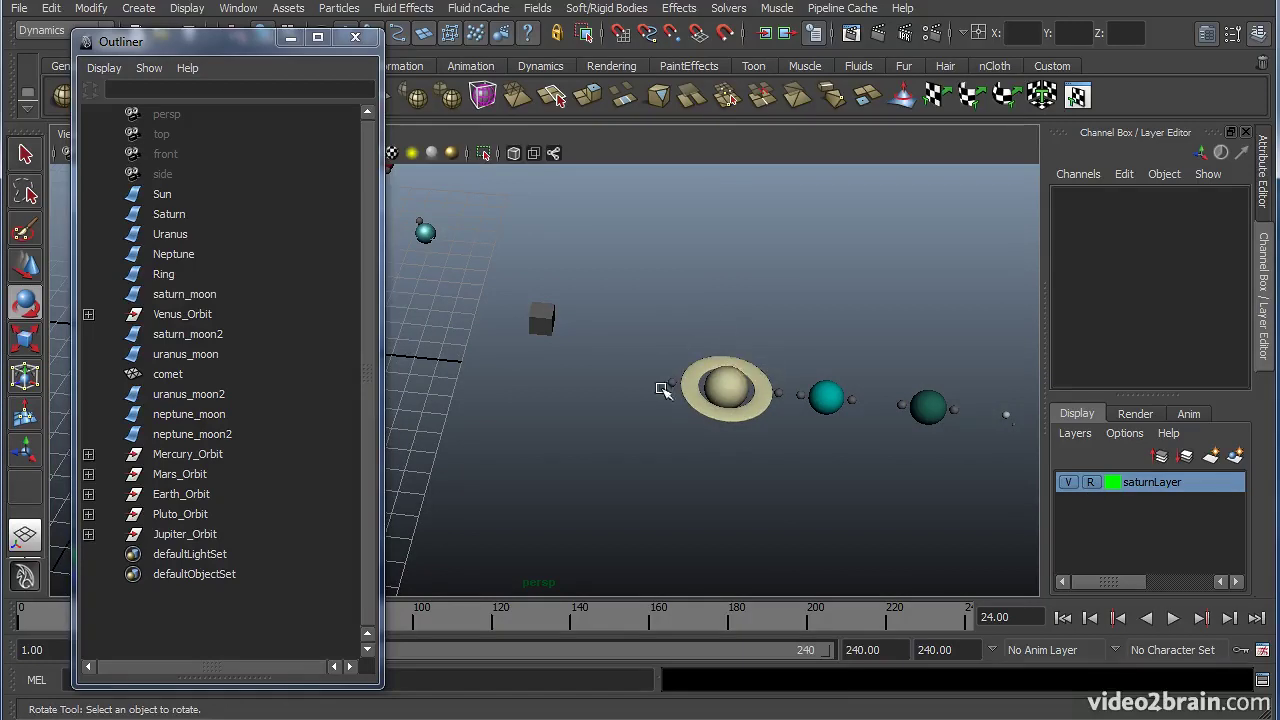
pyautogui.moveTo(664, 331); pyautogui.dragTo(852, 448)
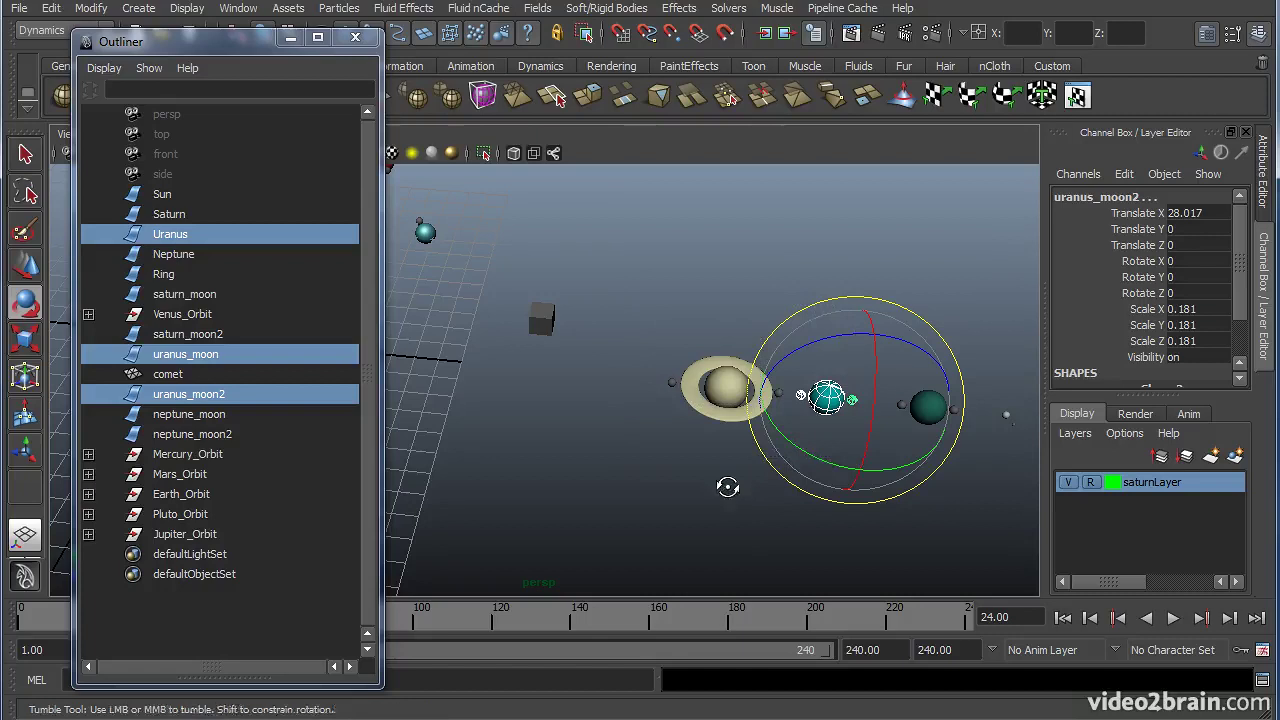
pyautogui.keyDown('alt'); pyautogui.moveTo(745, 488); pyautogui.dragTo(728, 485); pyautogui.keyUp('alt')
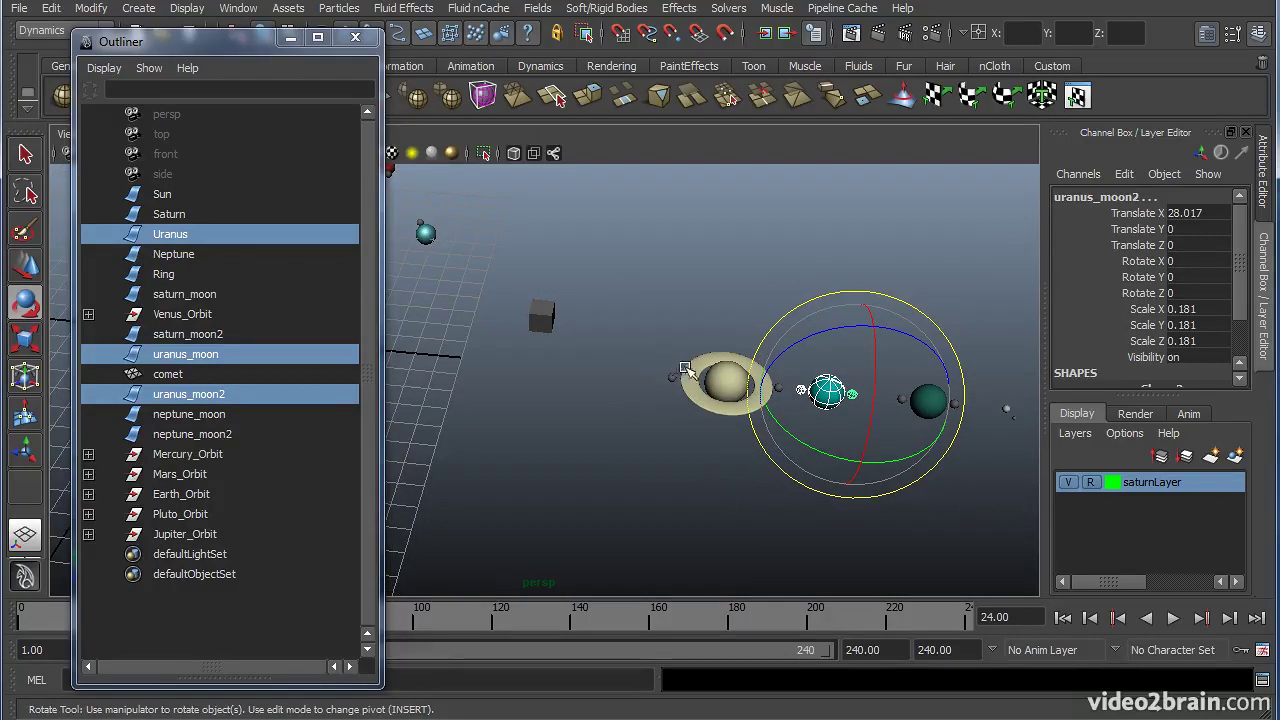
pyautogui.keyDown('alt'); pyautogui.moveTo(684, 365); pyautogui.dragTo(849, 427); pyautogui.keyUp('alt')
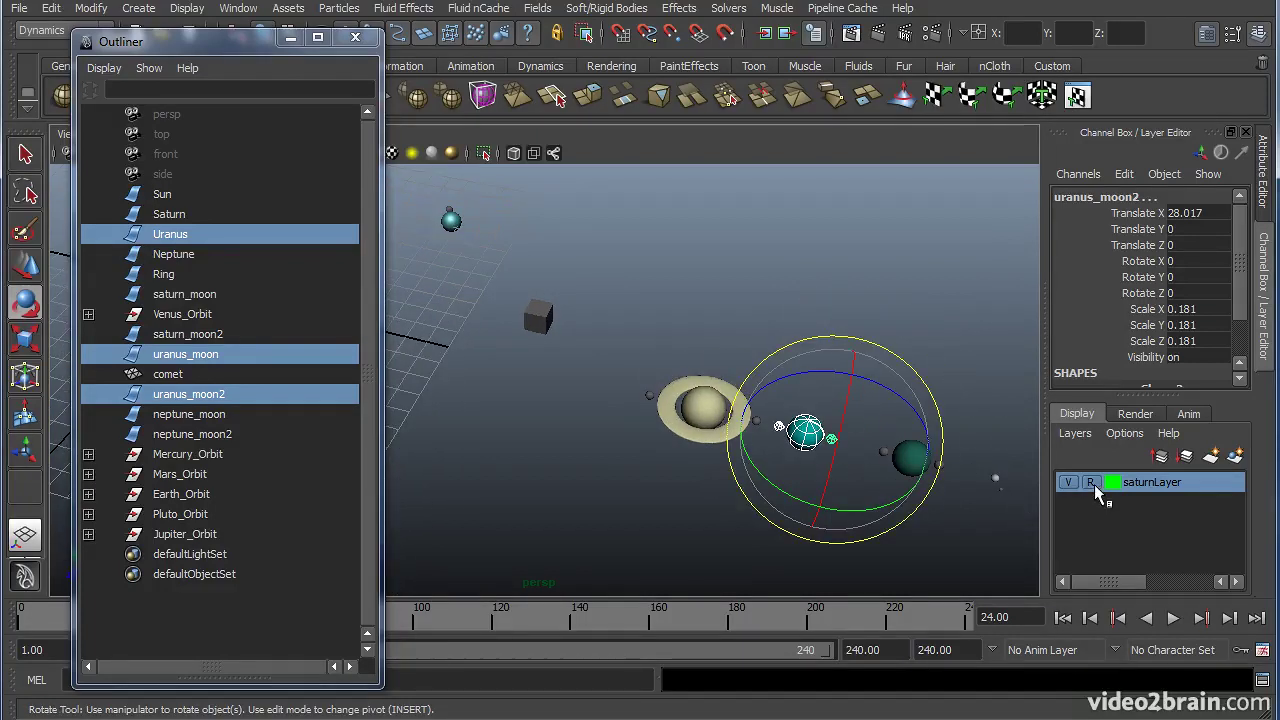
pyautogui.moveTo(762, 326); pyautogui.dragTo(606, 478)
pyautogui.click(610, 524)
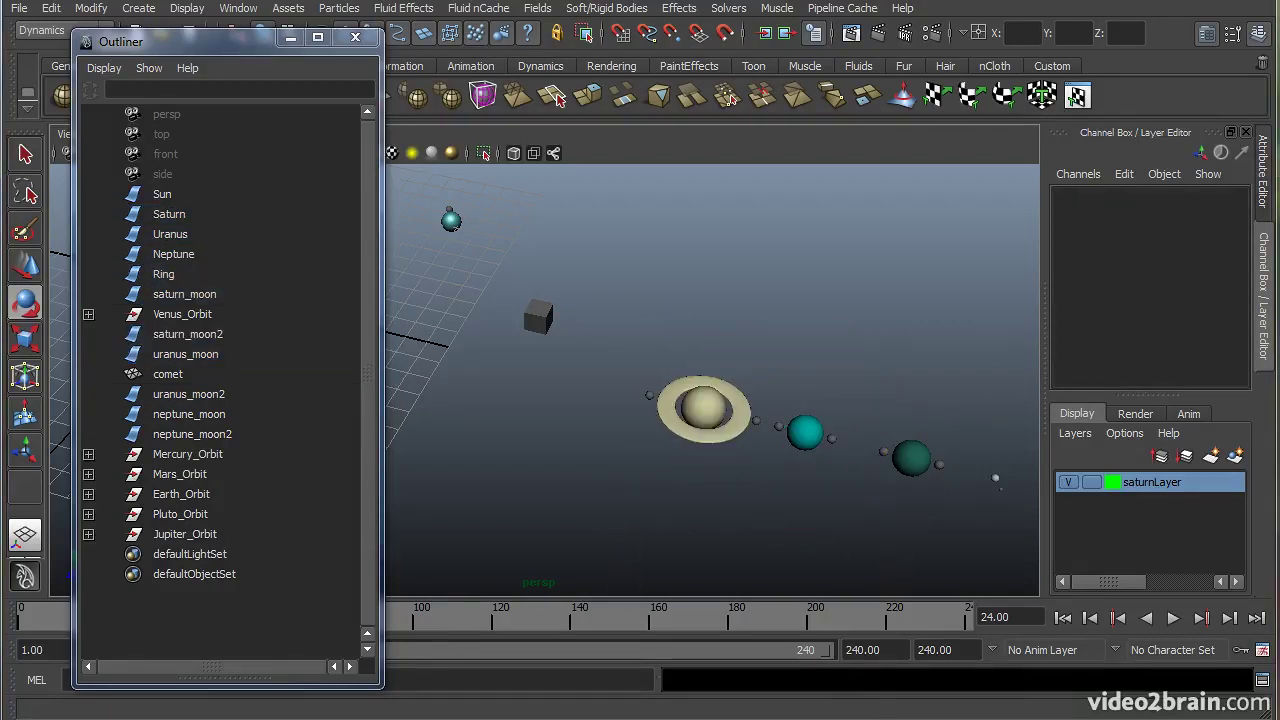
# Select Neptune with its two moons and create a display layer from the selection, placed above saturnLayer
pyautogui.moveTo(878, 426); pyautogui.dragTo(948, 475)
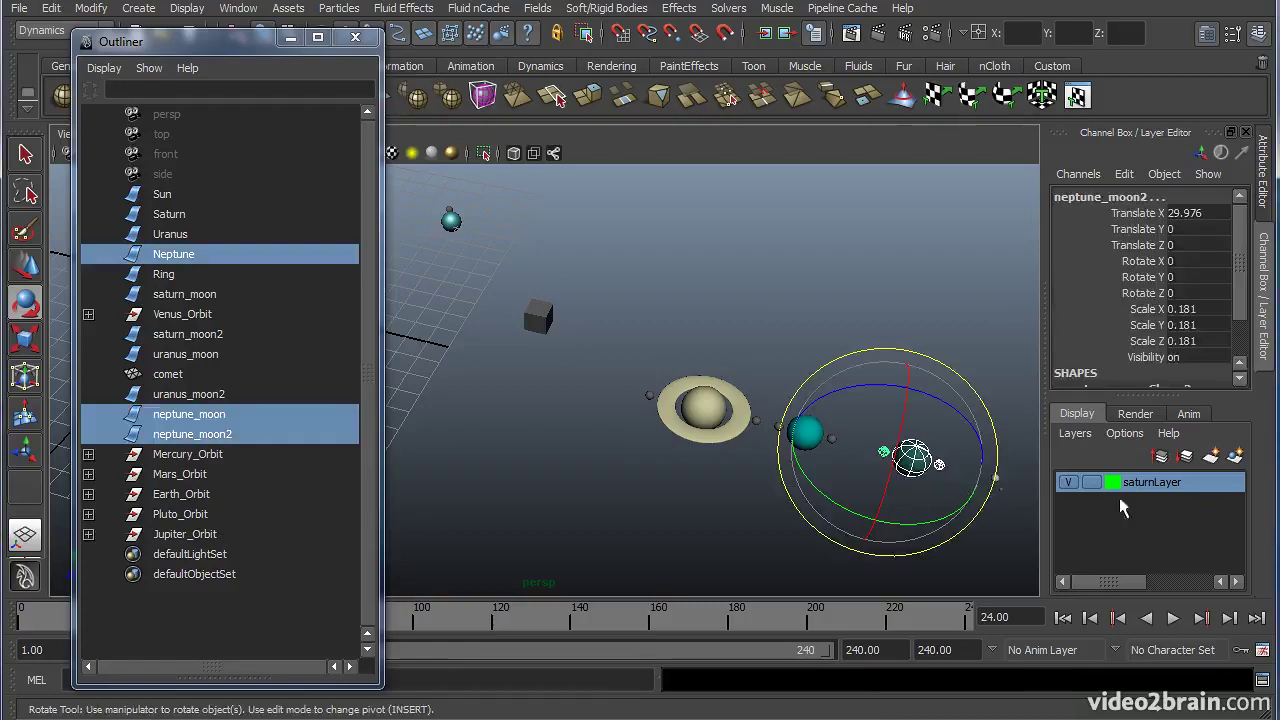
pyautogui.click(1236, 456)
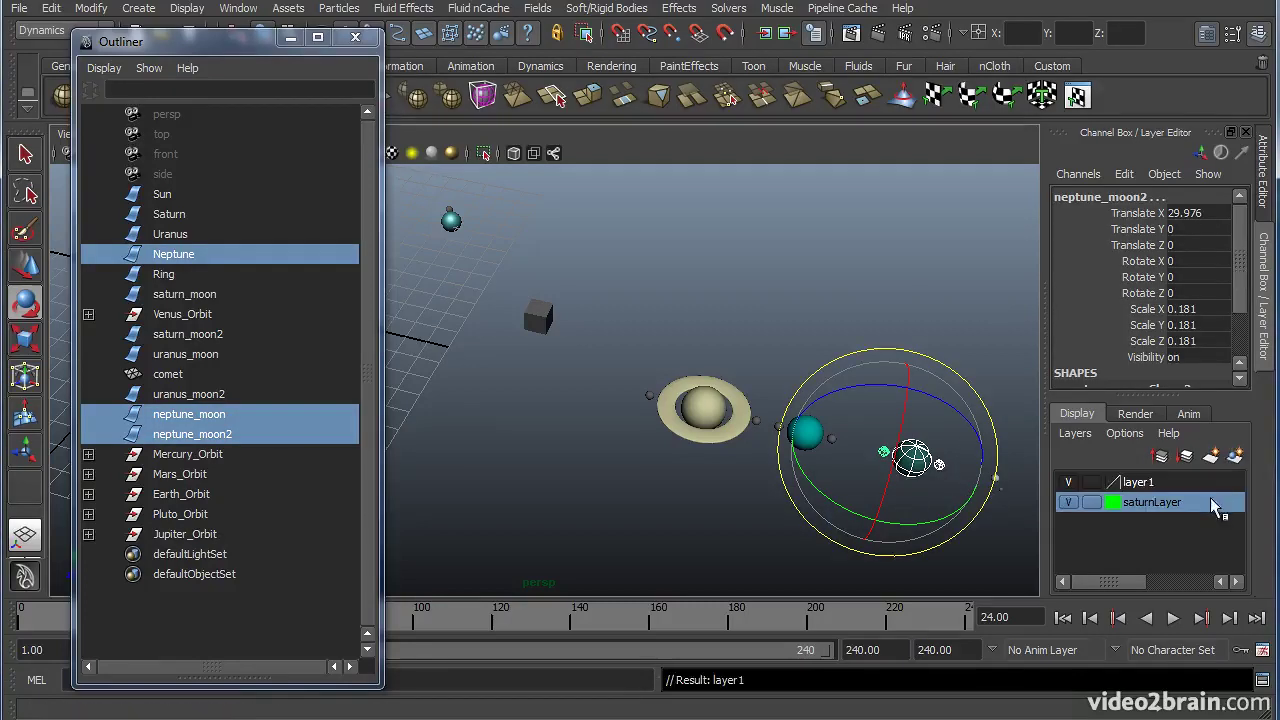
pyautogui.click(1148, 484)
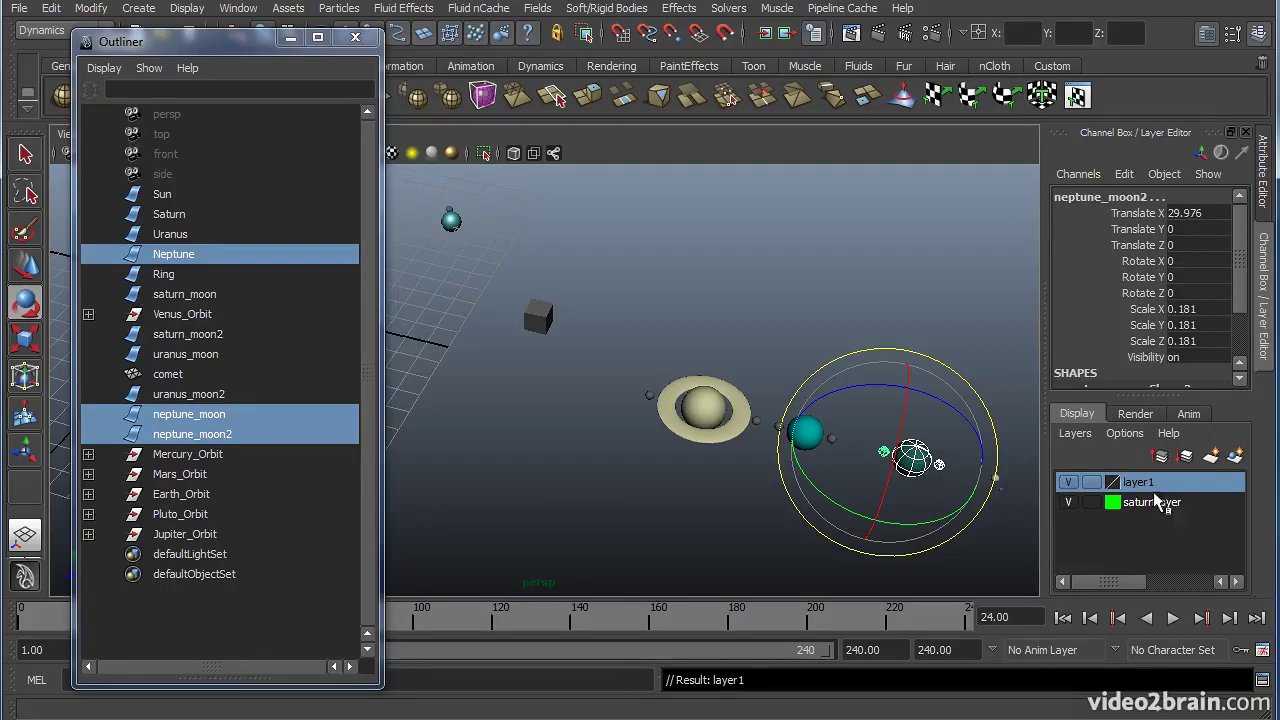
pyautogui.moveTo(1172, 482)
pyautogui.mouseDown()
pyautogui.moveTo(1180, 510)
pyautogui.moveTo(1178, 482)
pyautogui.mouseUp()
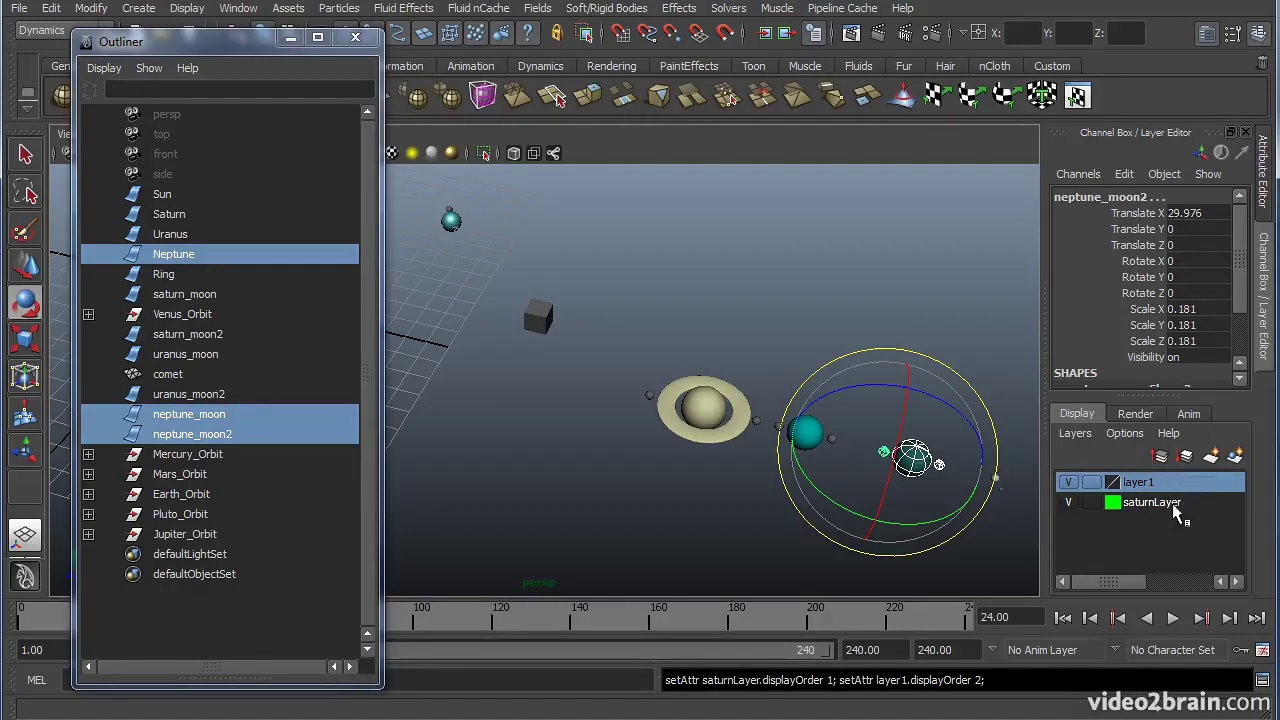
pyautogui.keyDown('alt'); pyautogui.moveTo(1011, 517); pyautogui.dragTo(935, 477); pyautogui.keyUp('alt')
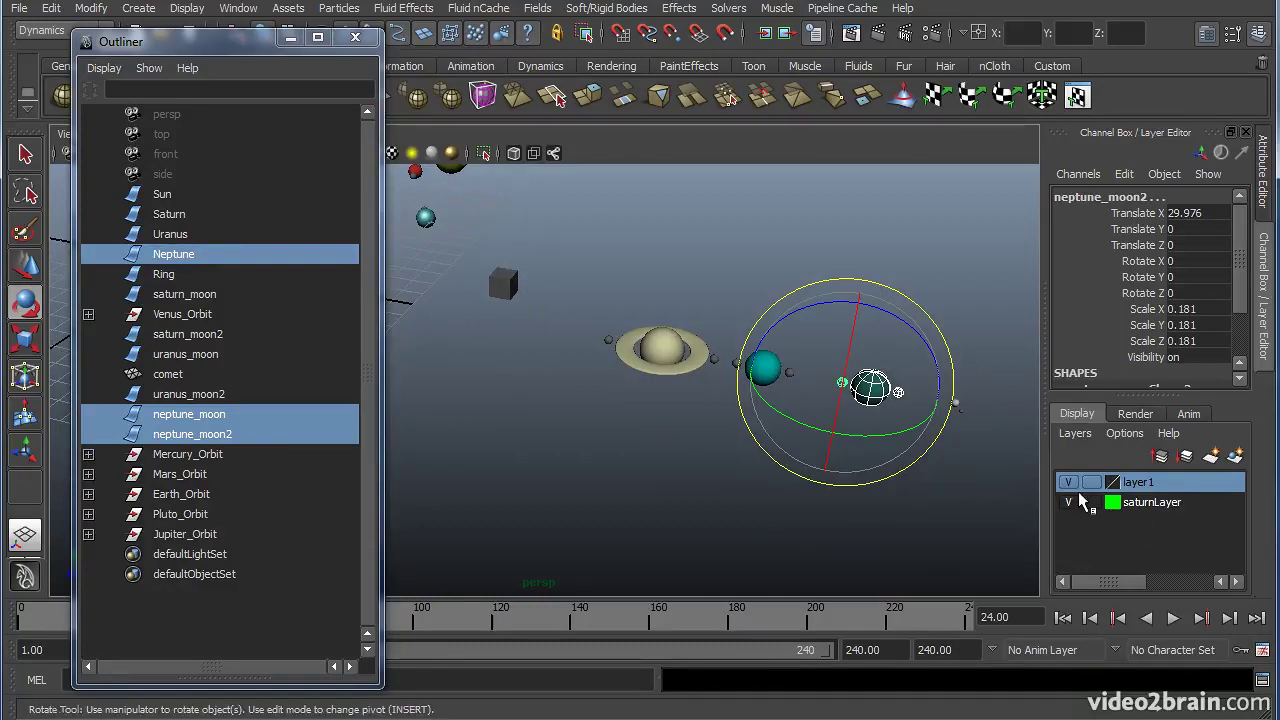
# Rename Neptune's display layer to neptuneLayer
pyautogui.doubleClick(1155, 483)
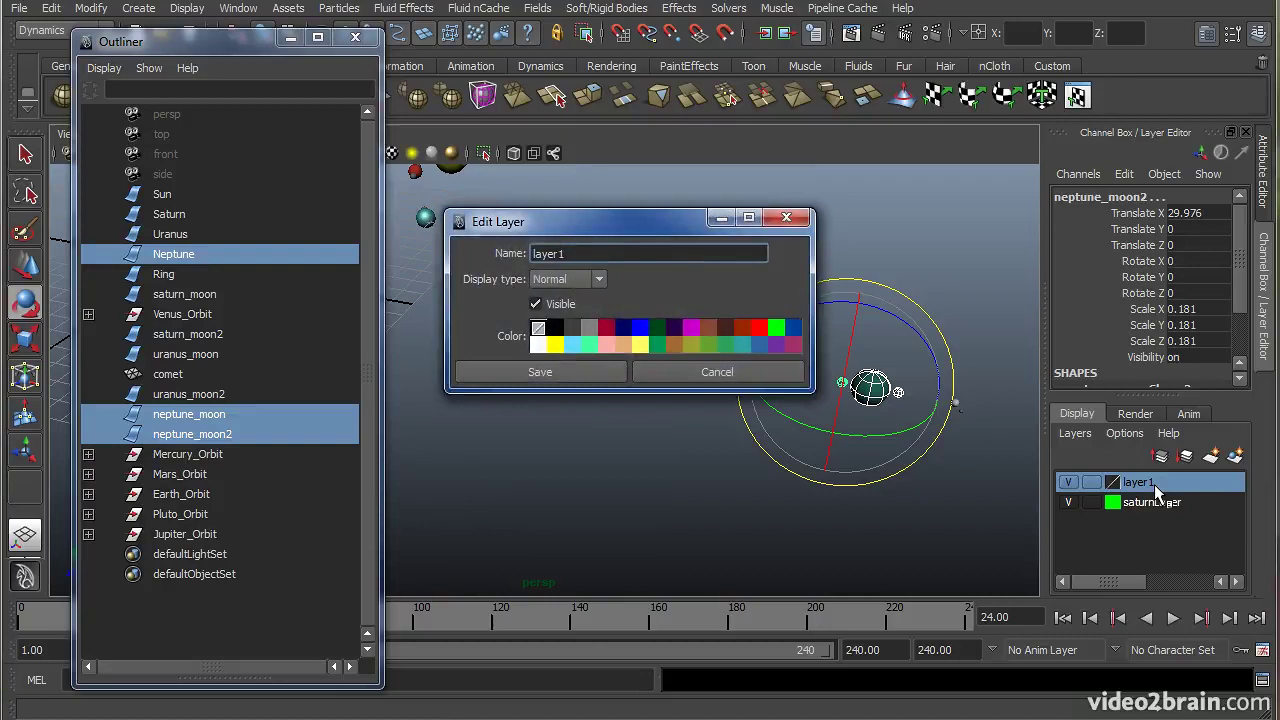
pyautogui.doubleClick(620, 258)
pyautogui.write('neptuneL')
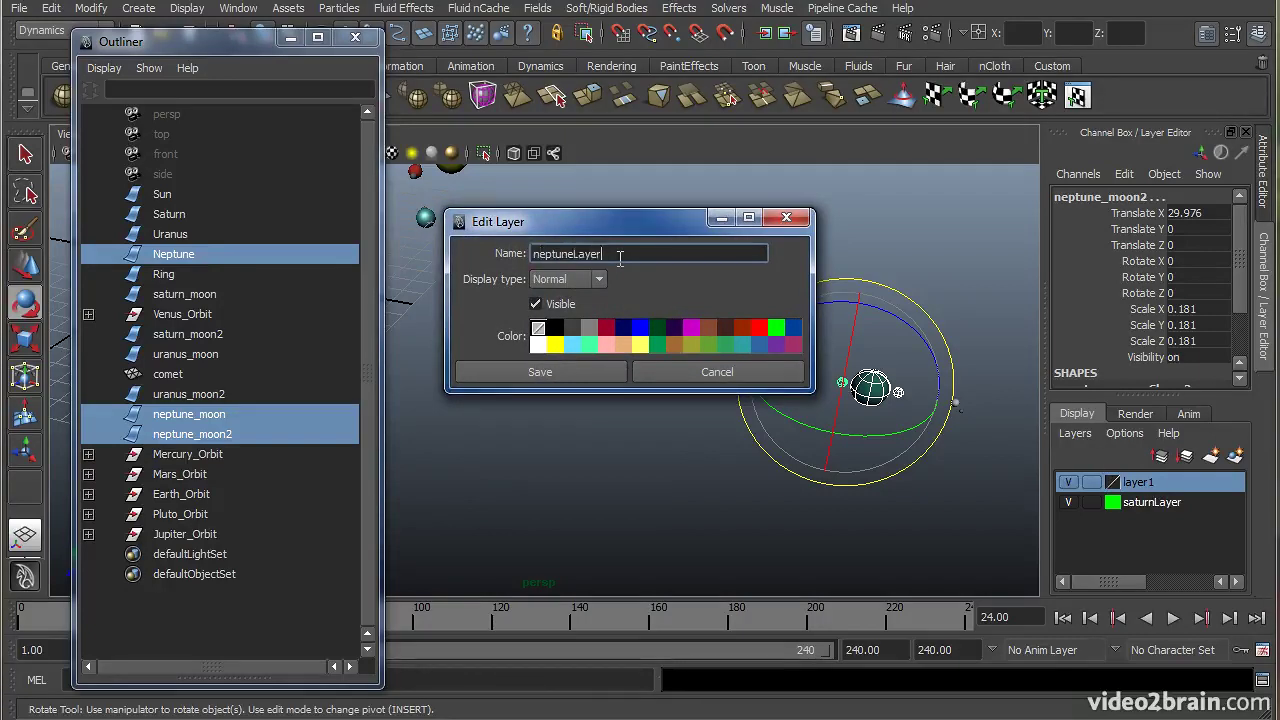
pyautogui.click(540, 372)
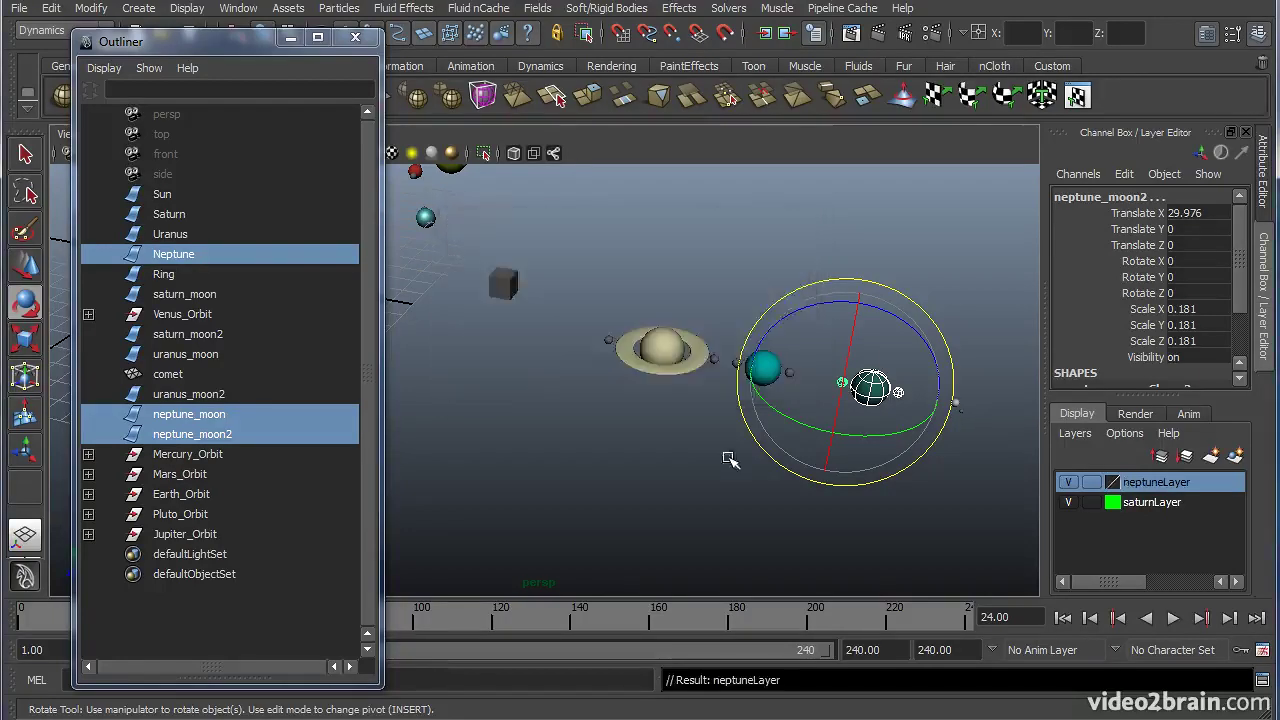
pyautogui.keyDown('alt'); pyautogui.moveTo(773, 467); pyautogui.dragTo(727, 457, button='middle'); pyautogui.keyUp('alt')
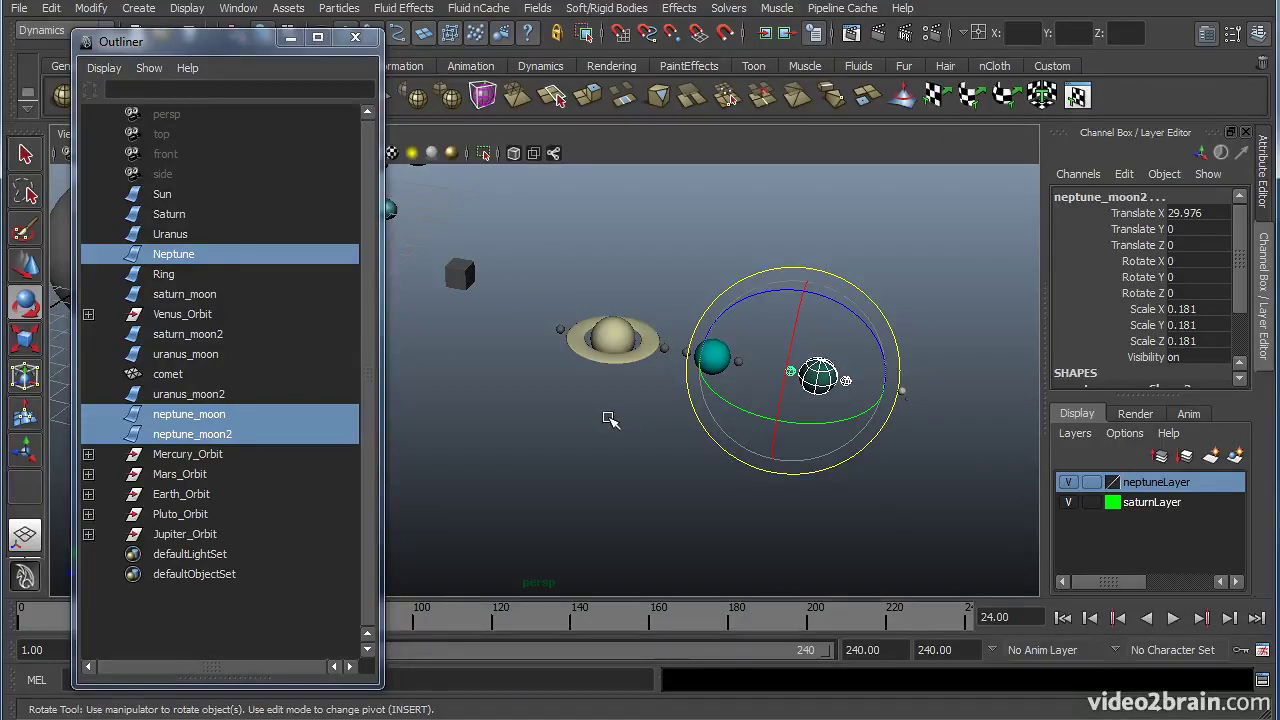
pyautogui.keyDown('alt'); pyautogui.moveTo(600, 434); pyautogui.dragTo(646, 446, button='middle'); pyautogui.keyUp('alt')
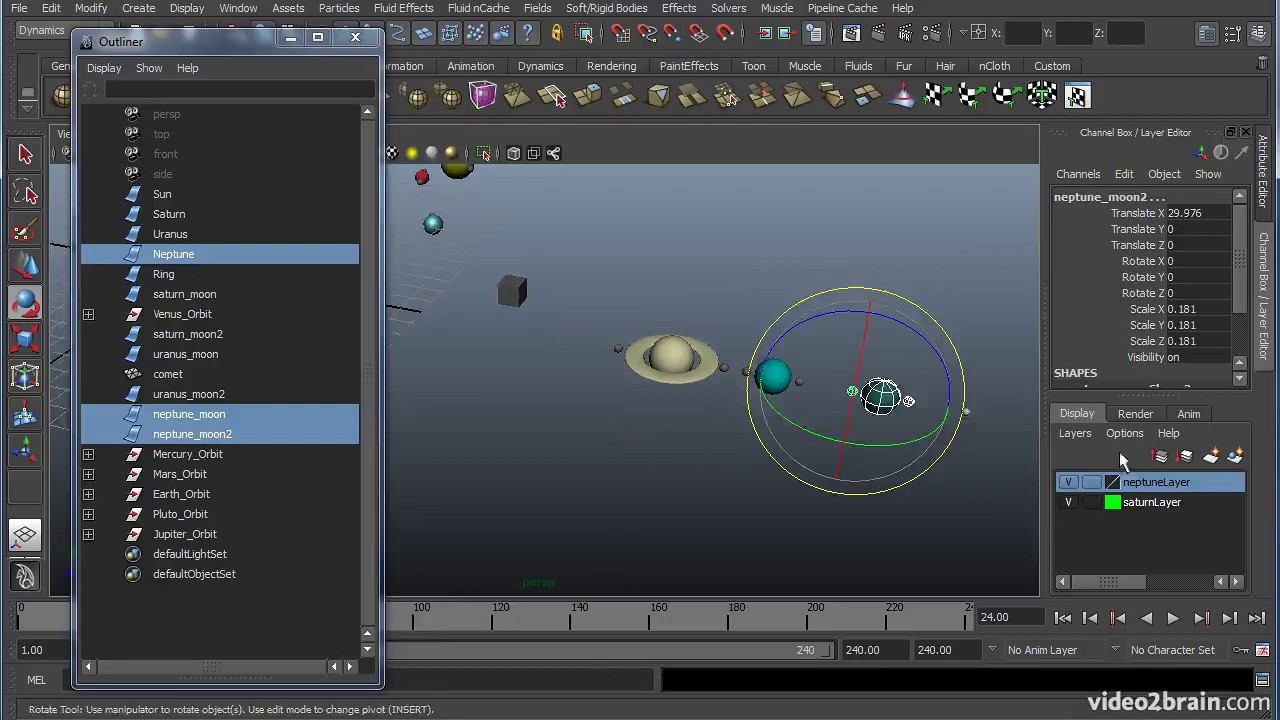